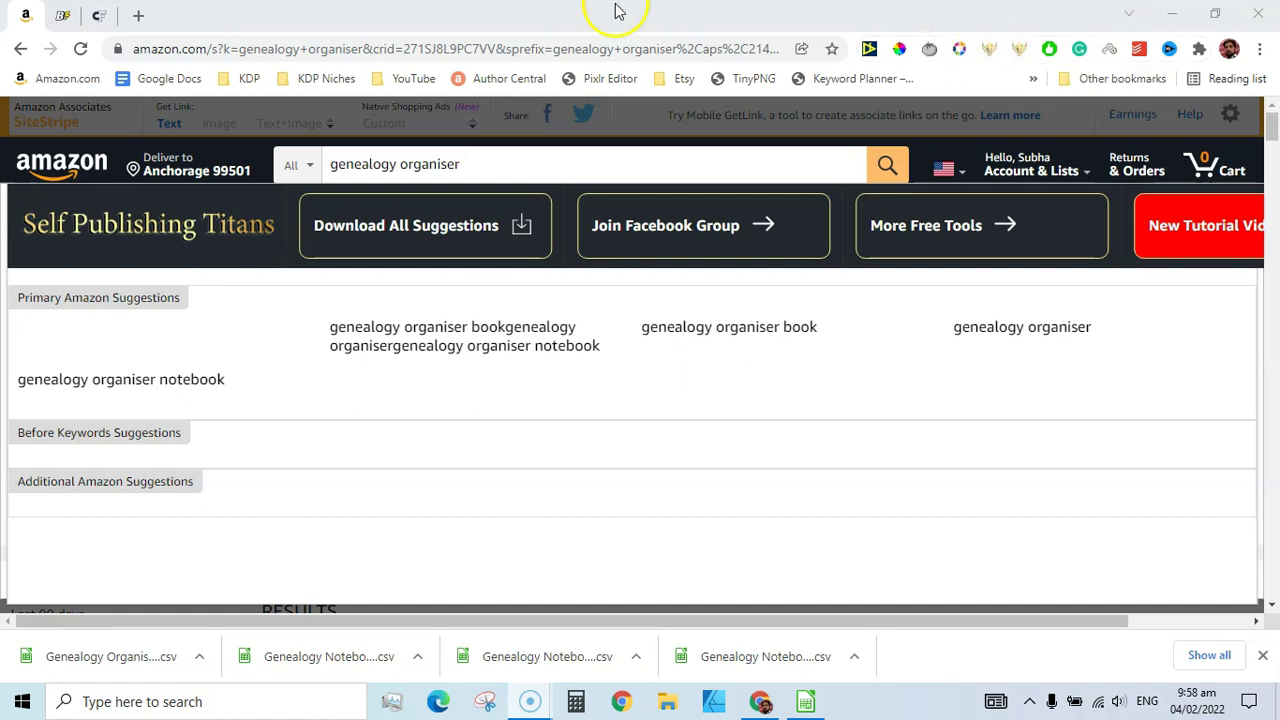
Step: Dismiss Chrome's finished-downloads bar in Book Bolt, then return to the Amazon genealogy organiser suggestions
click(60, 14)
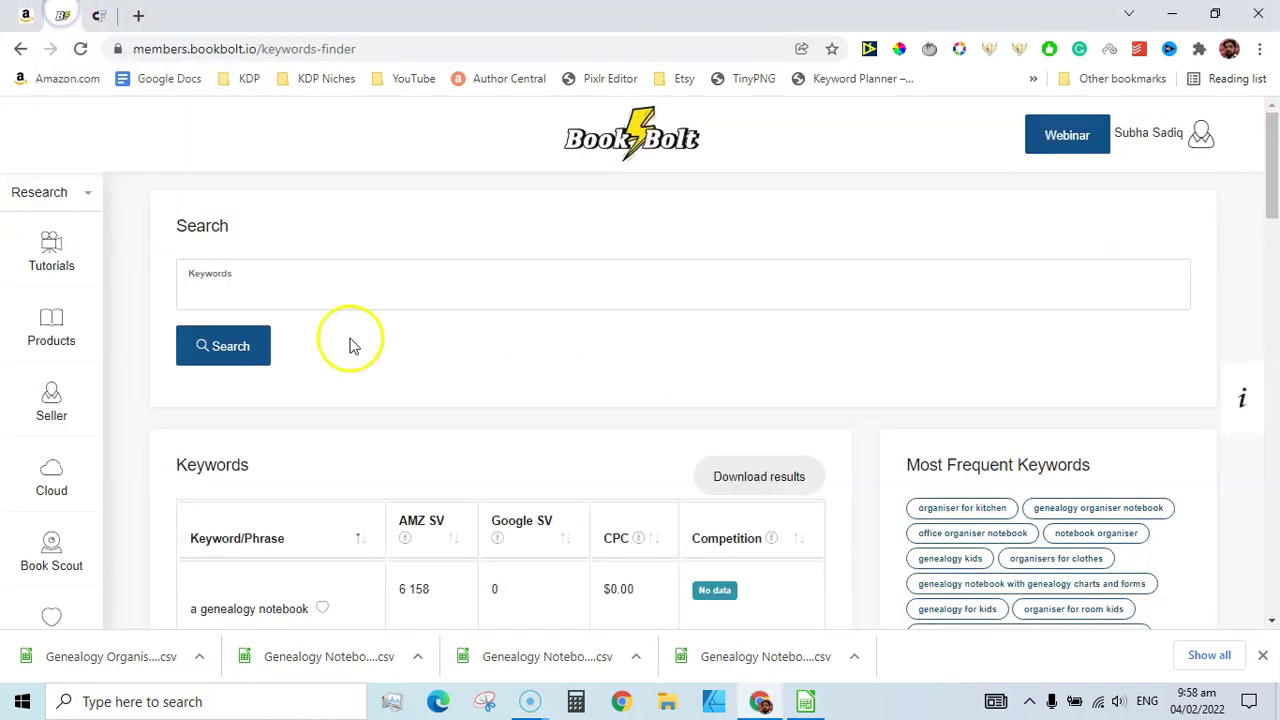
mouse_move(1268, 140)
mouse_down()
mouse_move(1274, 215)
mouse_move(1274, 143)
mouse_up()
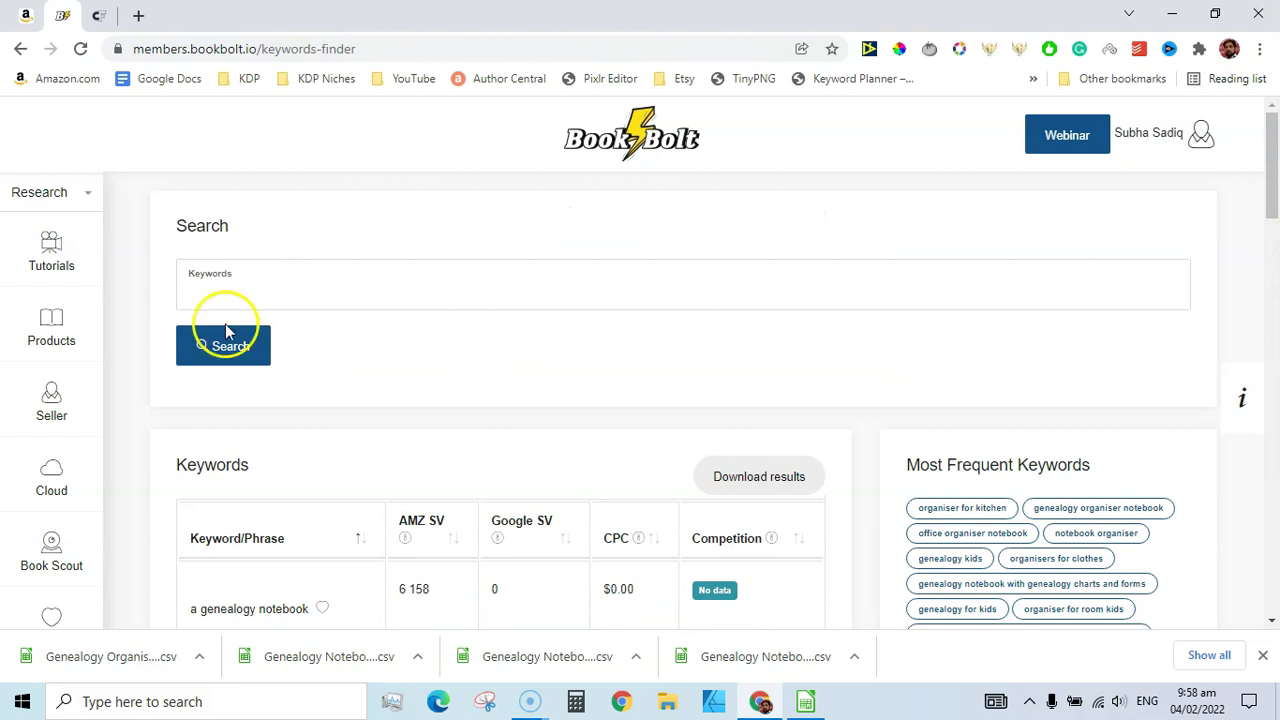
scroll(97, 289, down, 3)
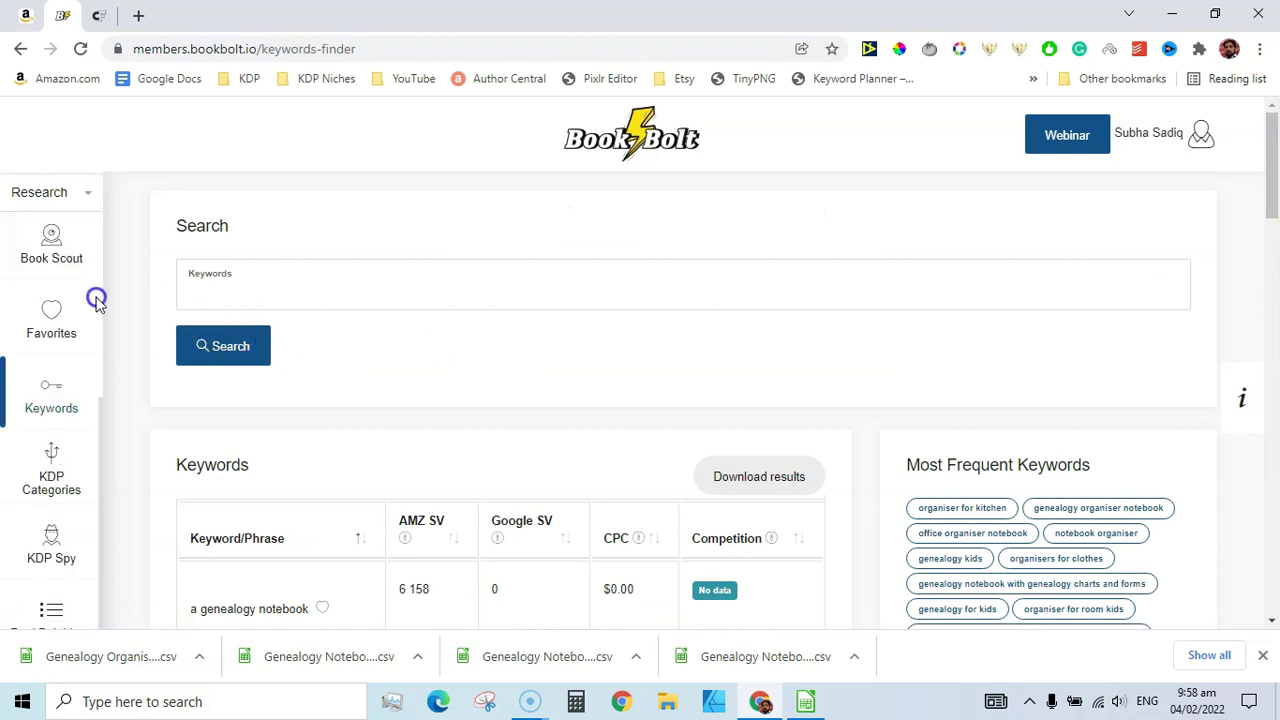
click(96, 460)
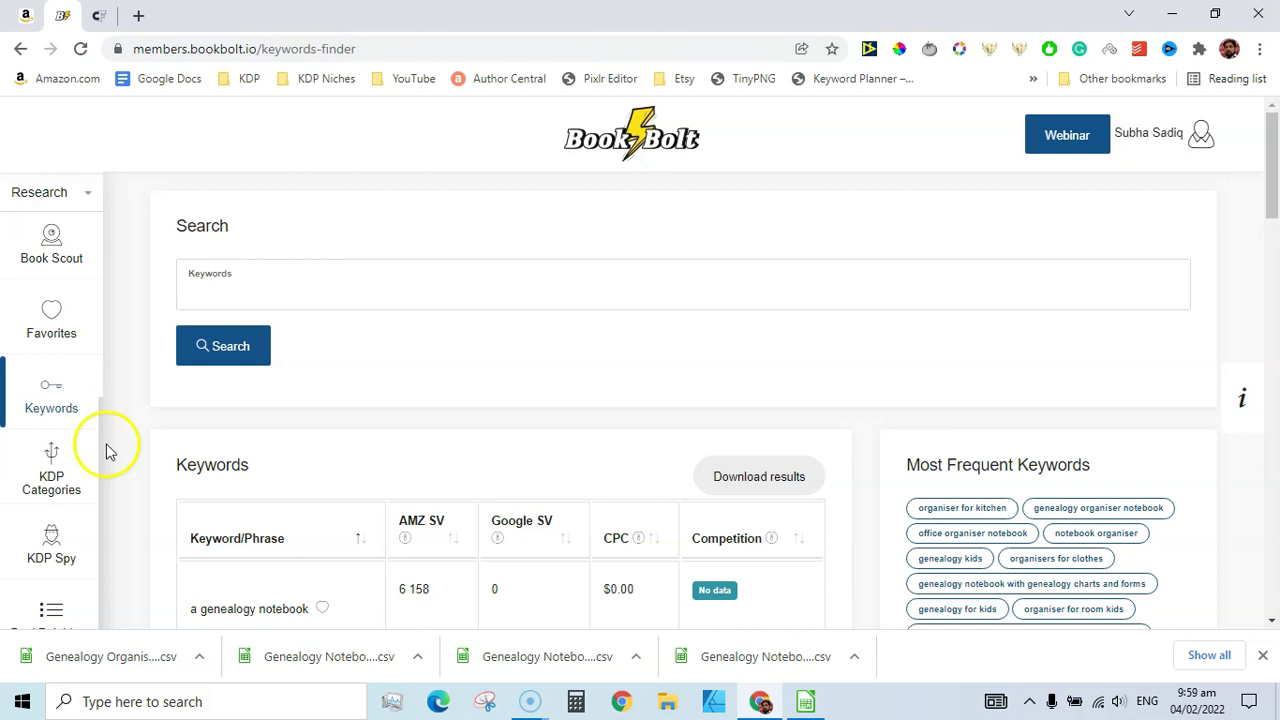
click(1262, 655)
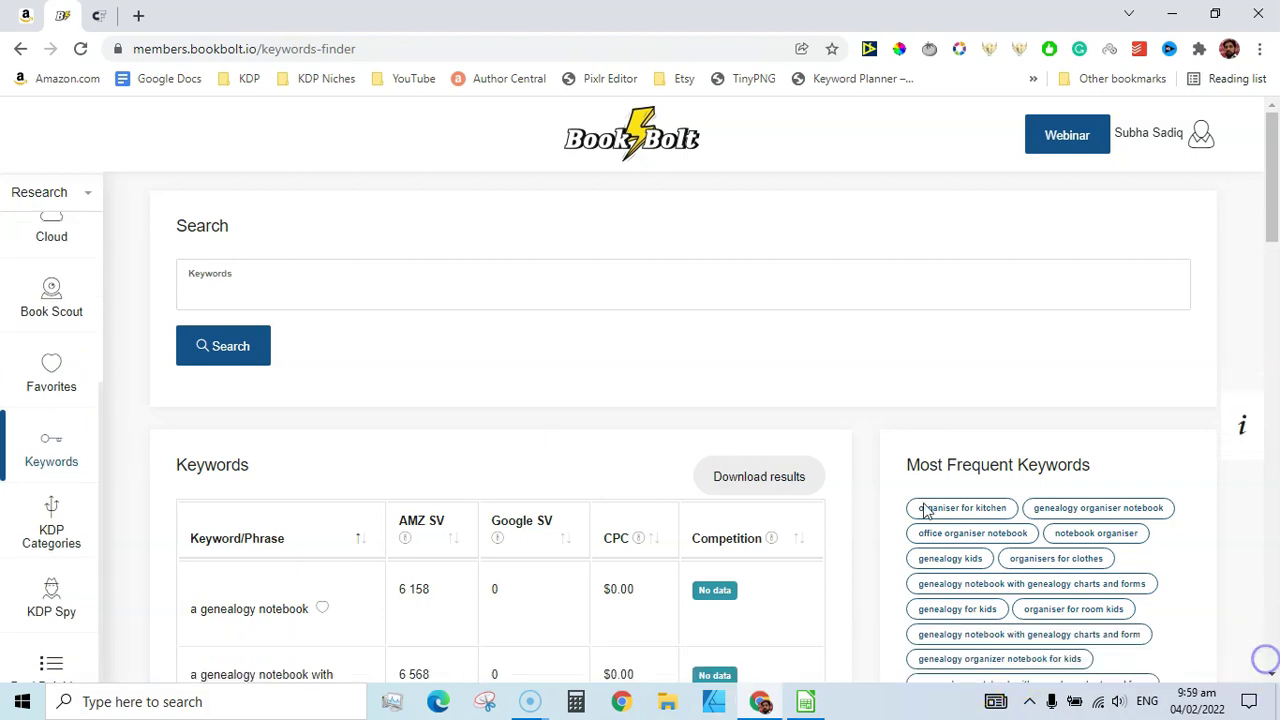
click(30, 15)
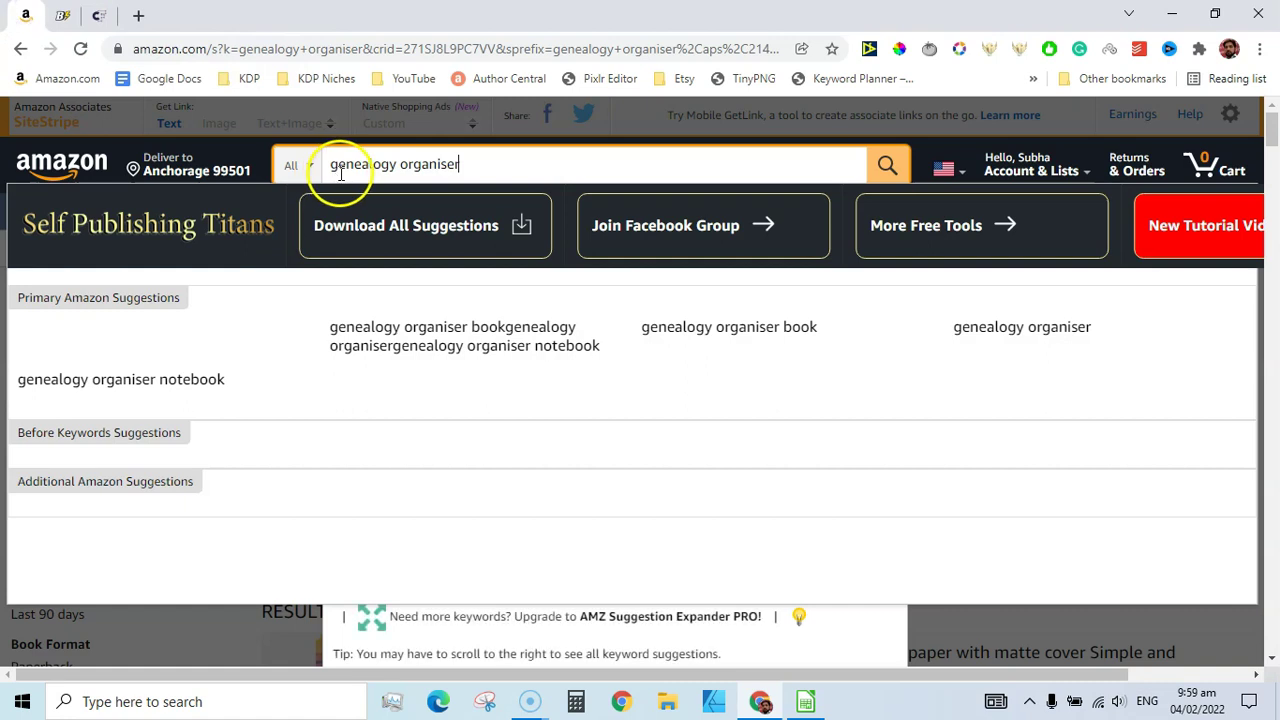
Step: Trim the Amazon search to 'genealogy' and bring up SPT Suggestions keywords.xlsx in Calc
key(BackSpace)
key(BackSpace)
key(BackSpace)
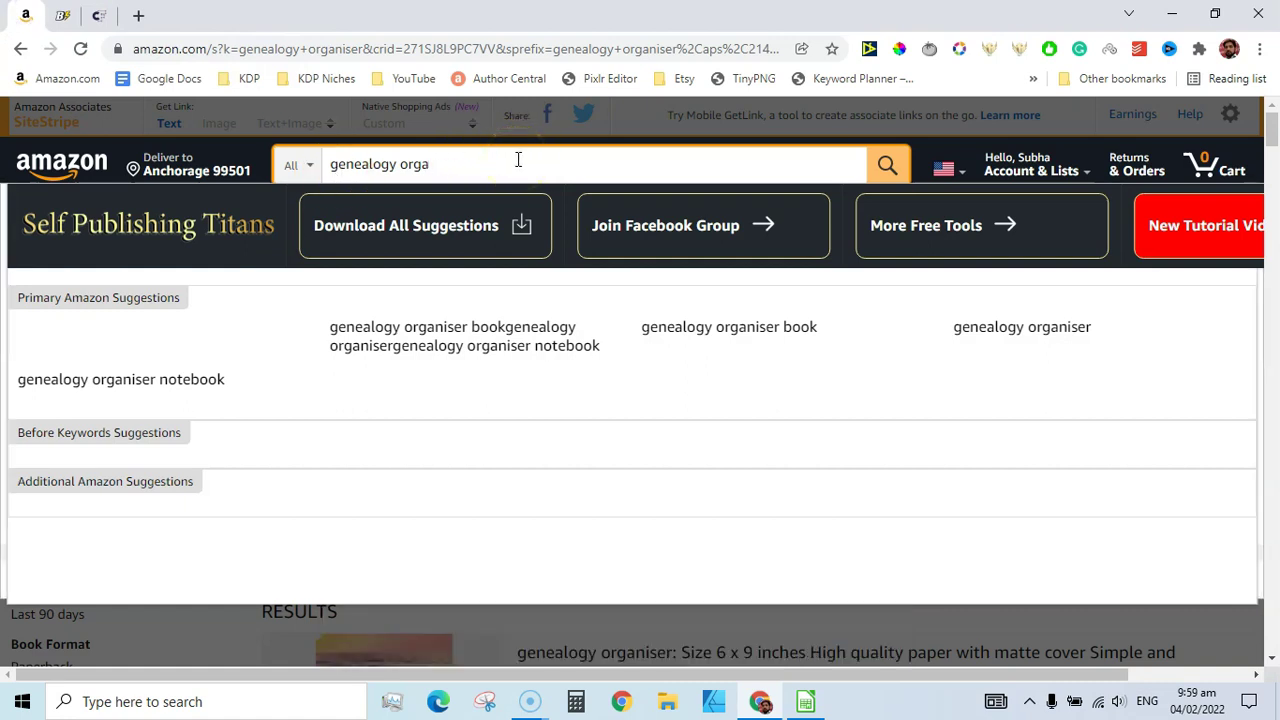
key(BackSpace)
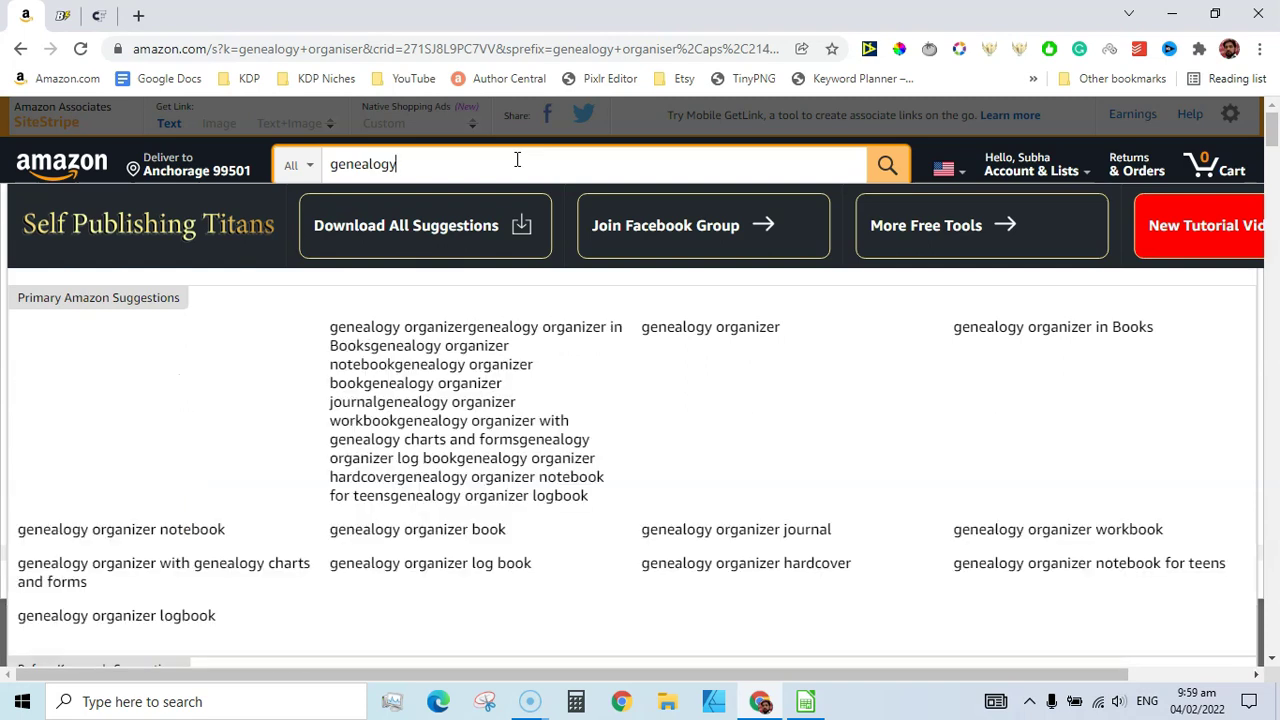
drag(1271, 133, 1271, 168)
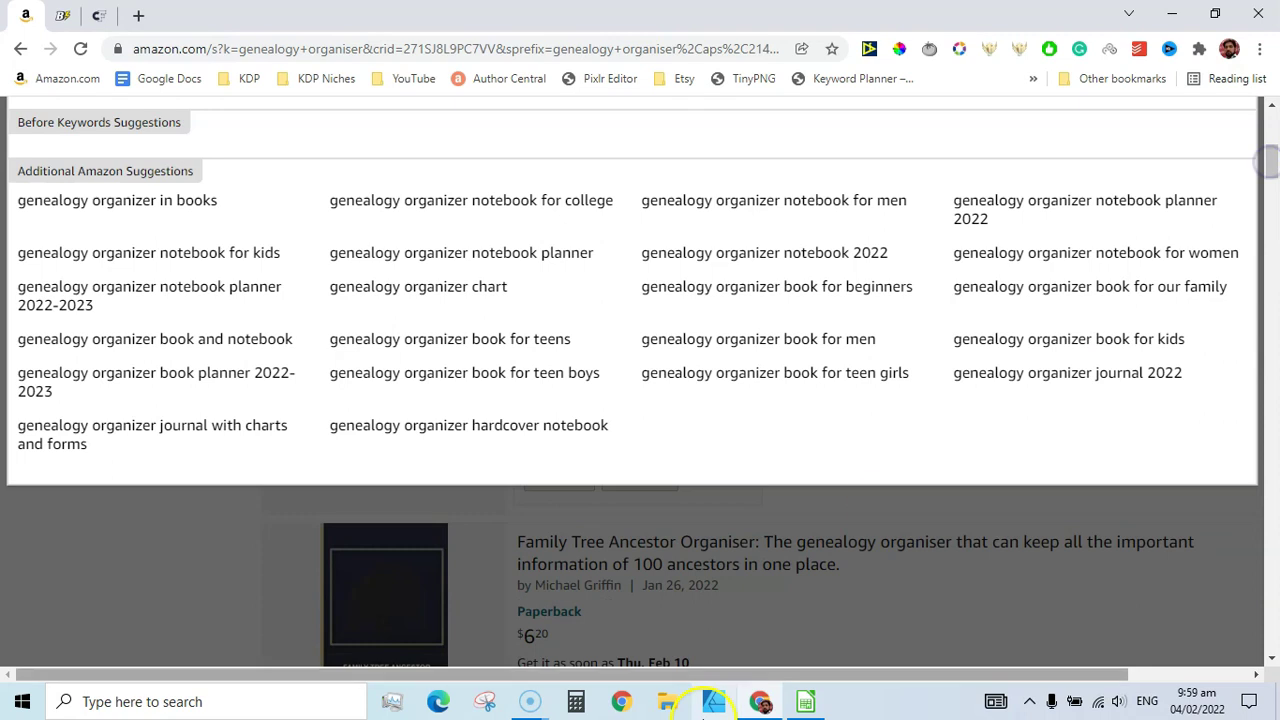
click(806, 701)
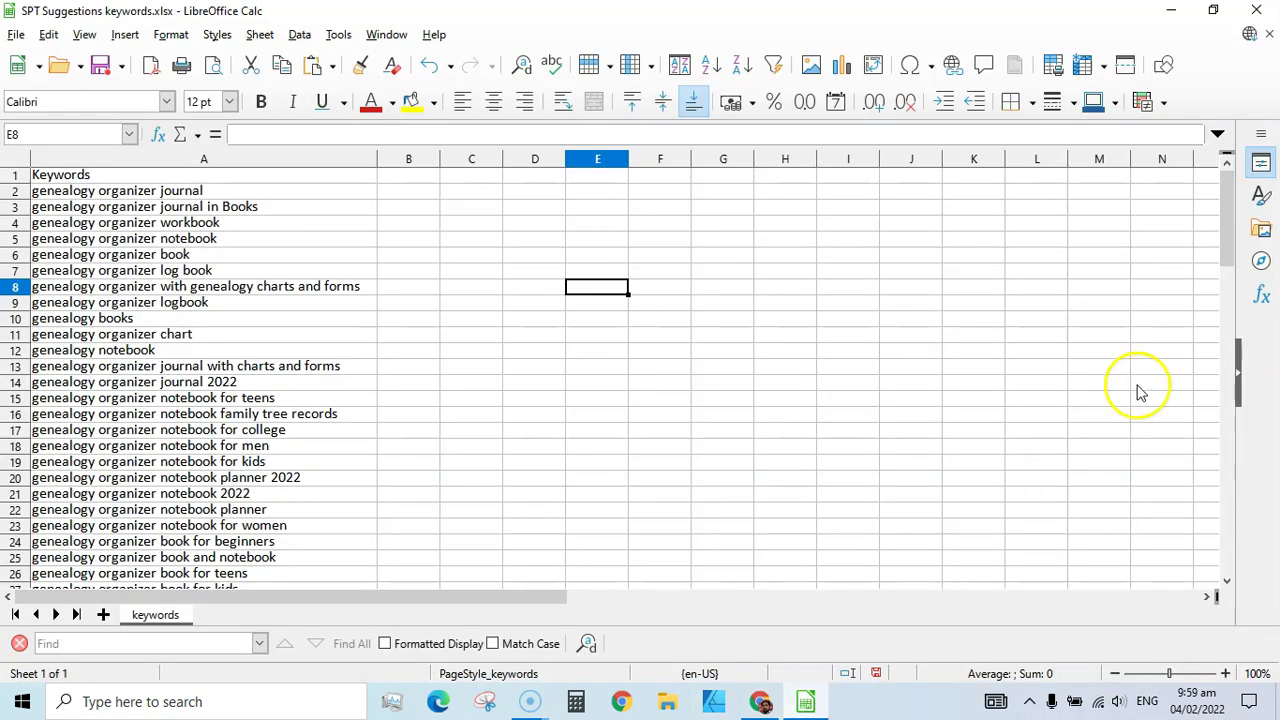
Step: Review the saved keyword list, minimise Calc, and scroll Amazon back to the Primary Suggestions
drag(1230, 187, 1214, 134)
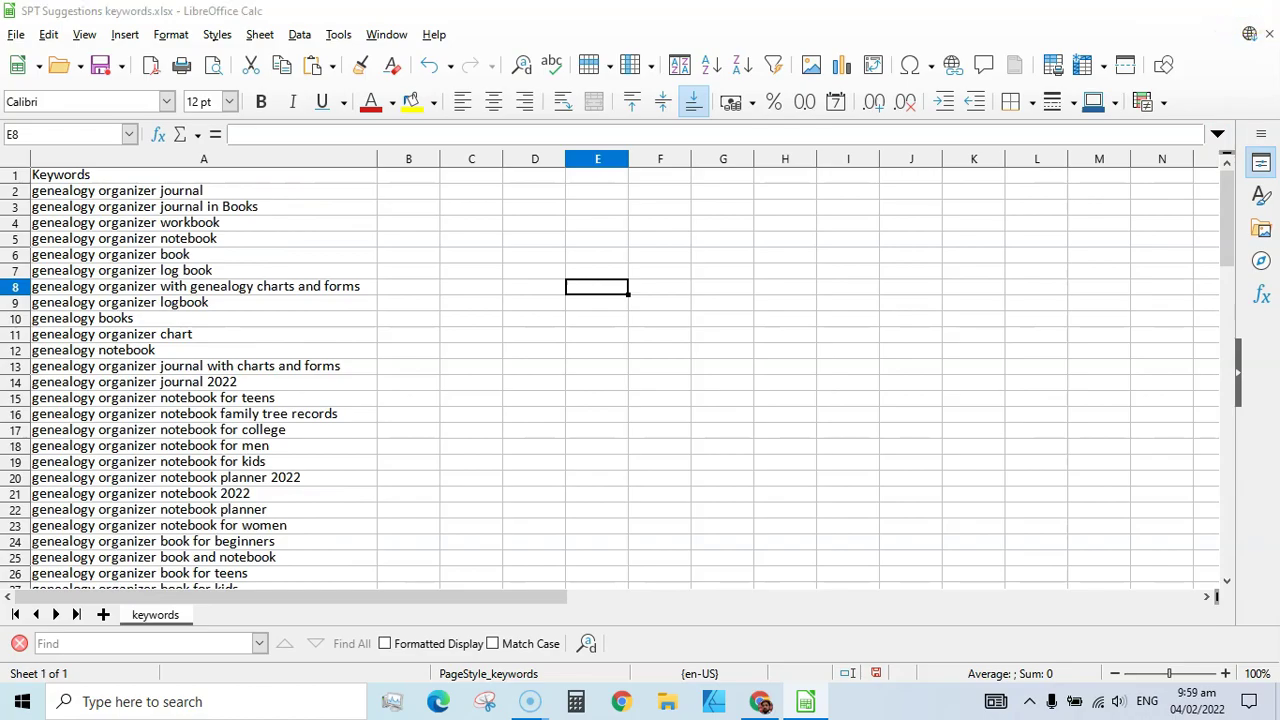
click(1171, 10)
drag(1272, 160, 1272, 140)
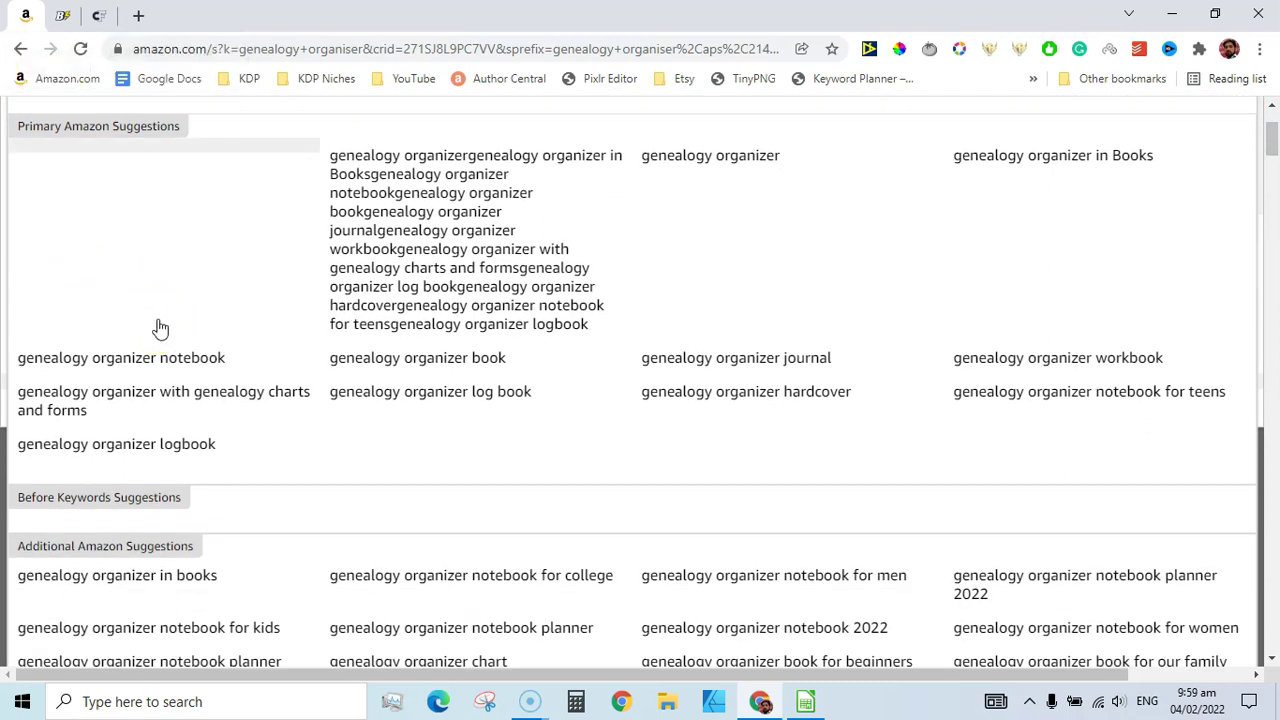
click(62, 15)
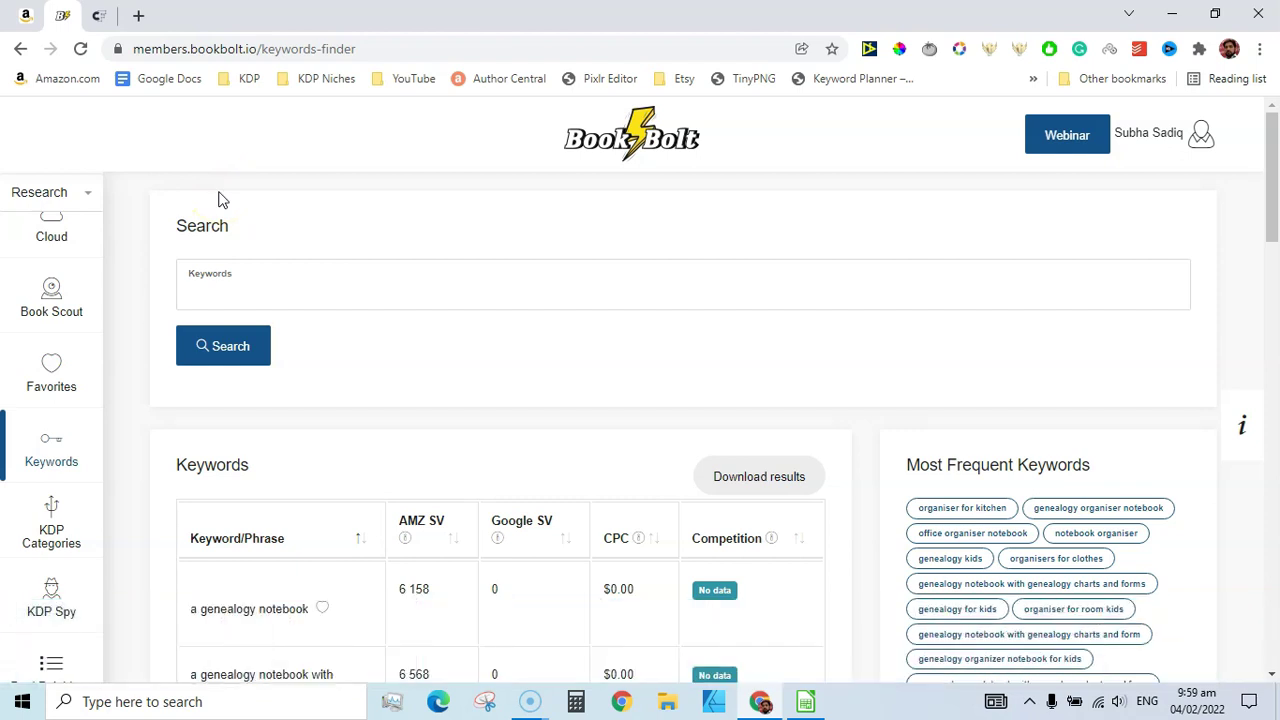
click(26, 15)
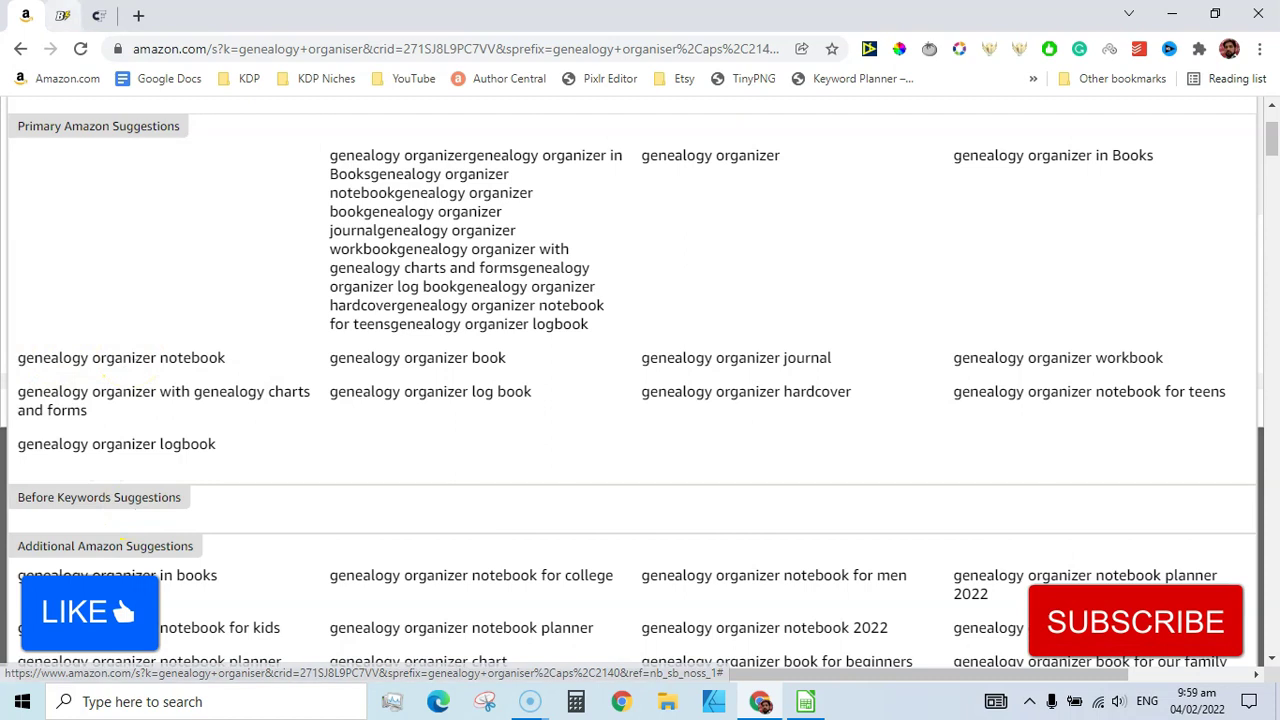
click(62, 15)
Step: Search Book Bolt's Keywords for the 'genealogy notebook' suggestion
click(337, 274)
text(gee)
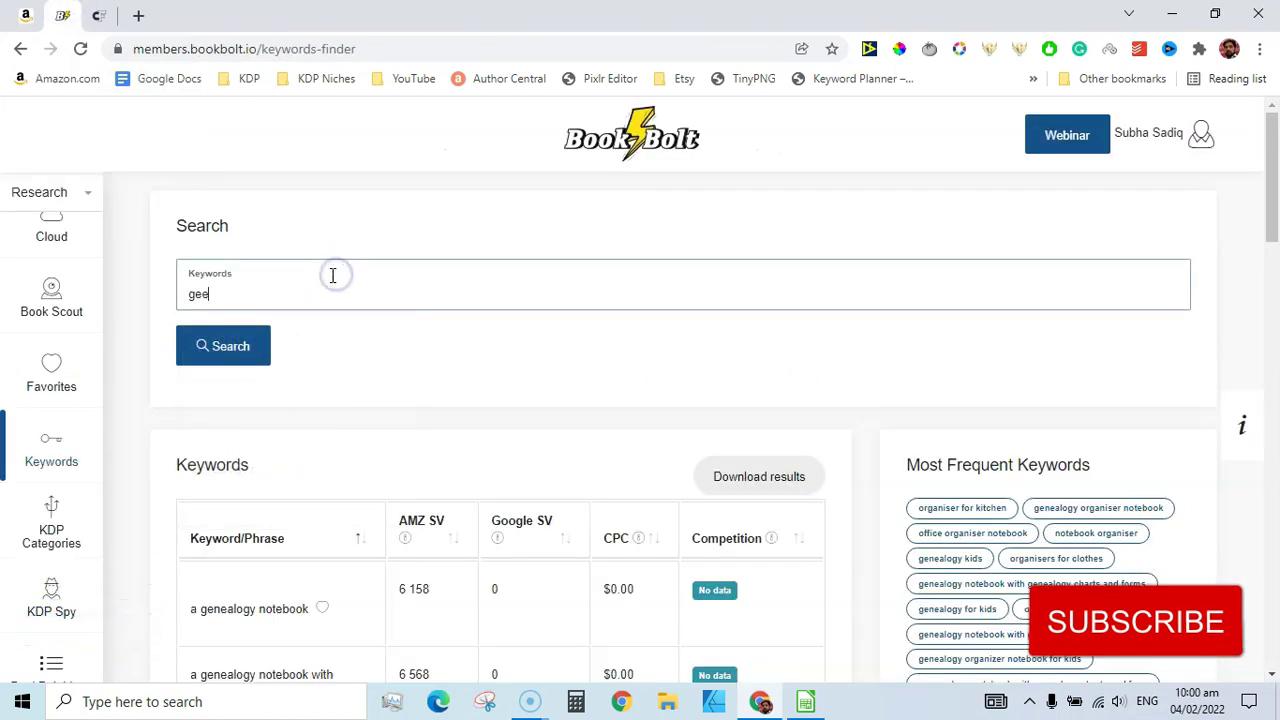
key(BackSpace)
text(nealogy )
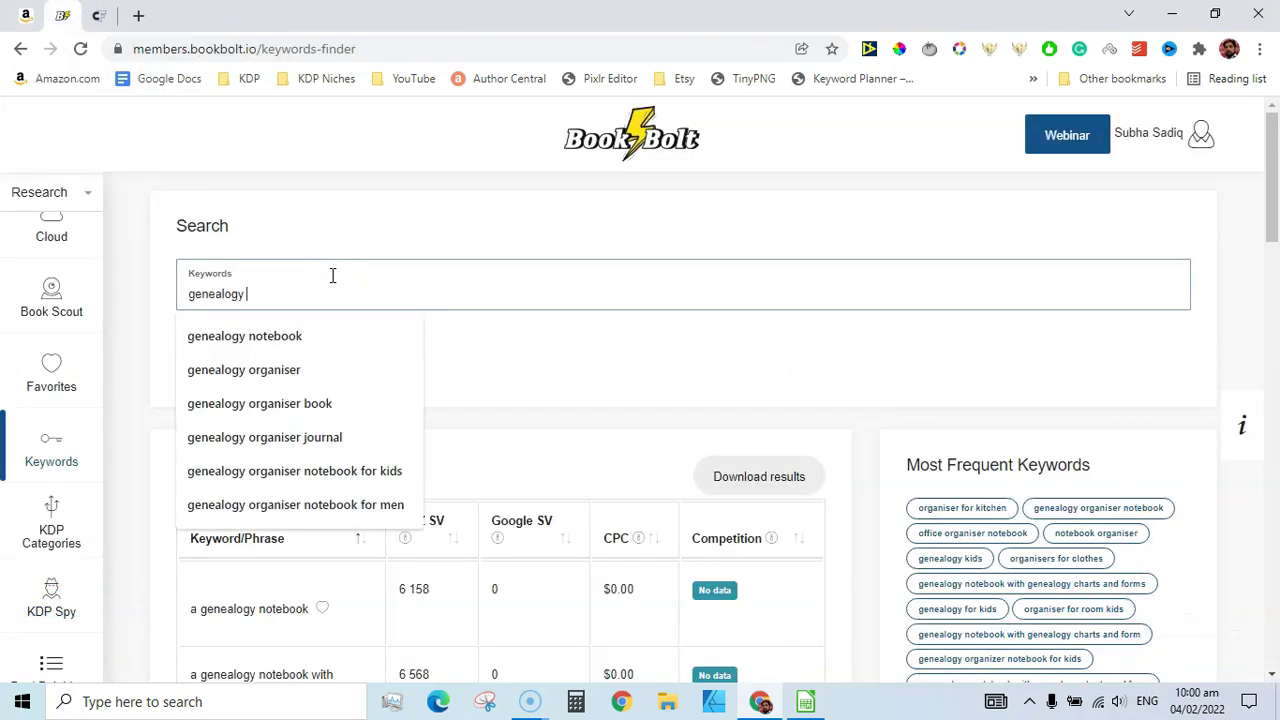
text(not)
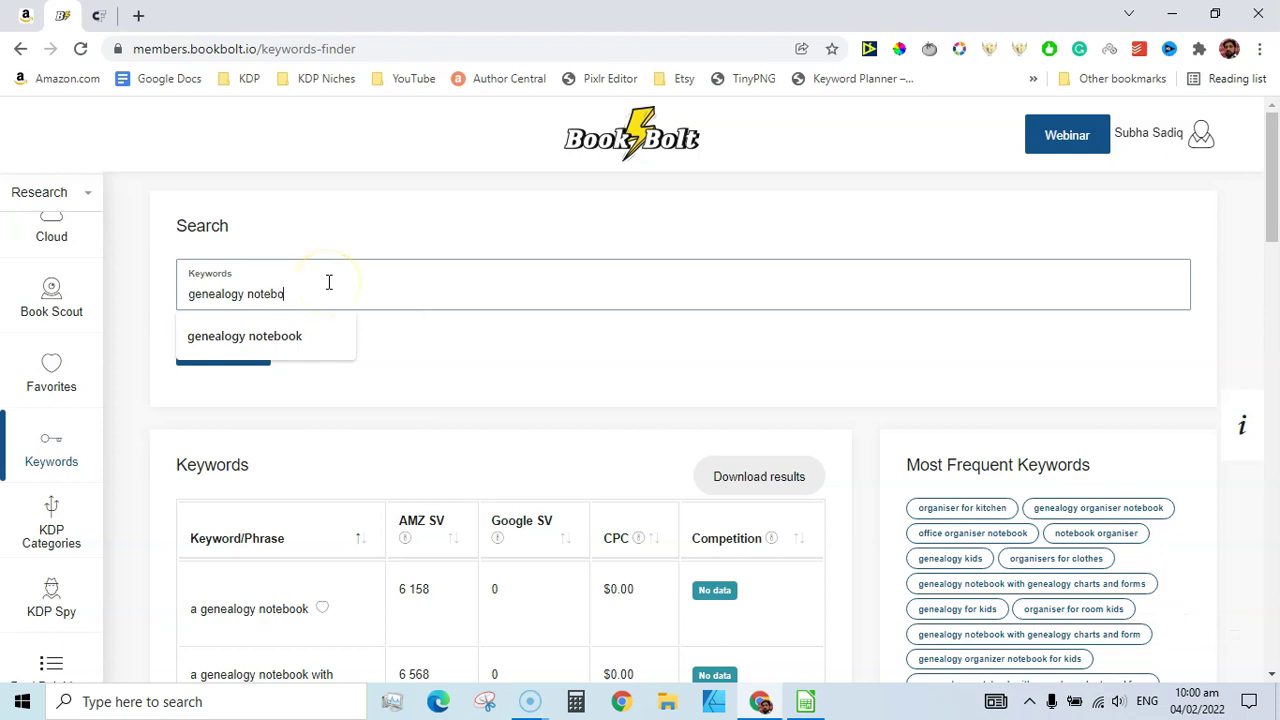
text(ebo)
click(228, 349)
Step: Sort the keywords by Google search volume, highest first, and download the results
drag(1266, 177, 1276, 212)
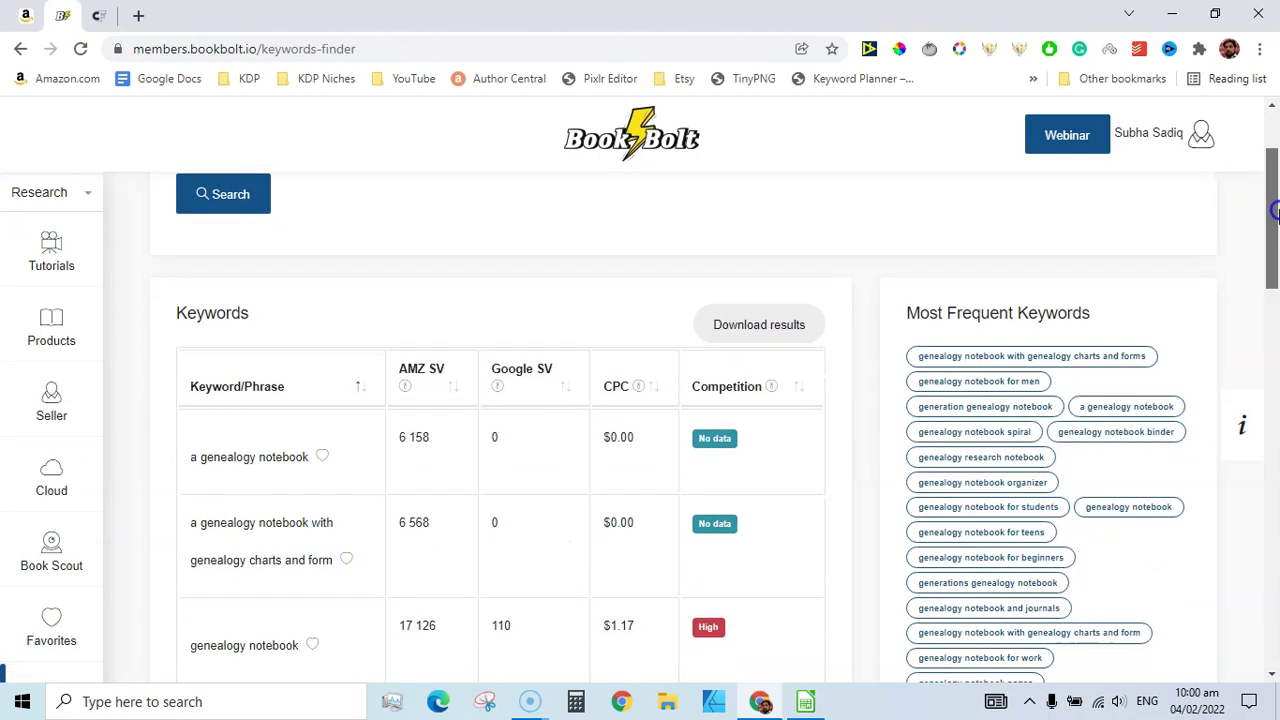
scroll(595, 208, down, 1)
click(522, 282)
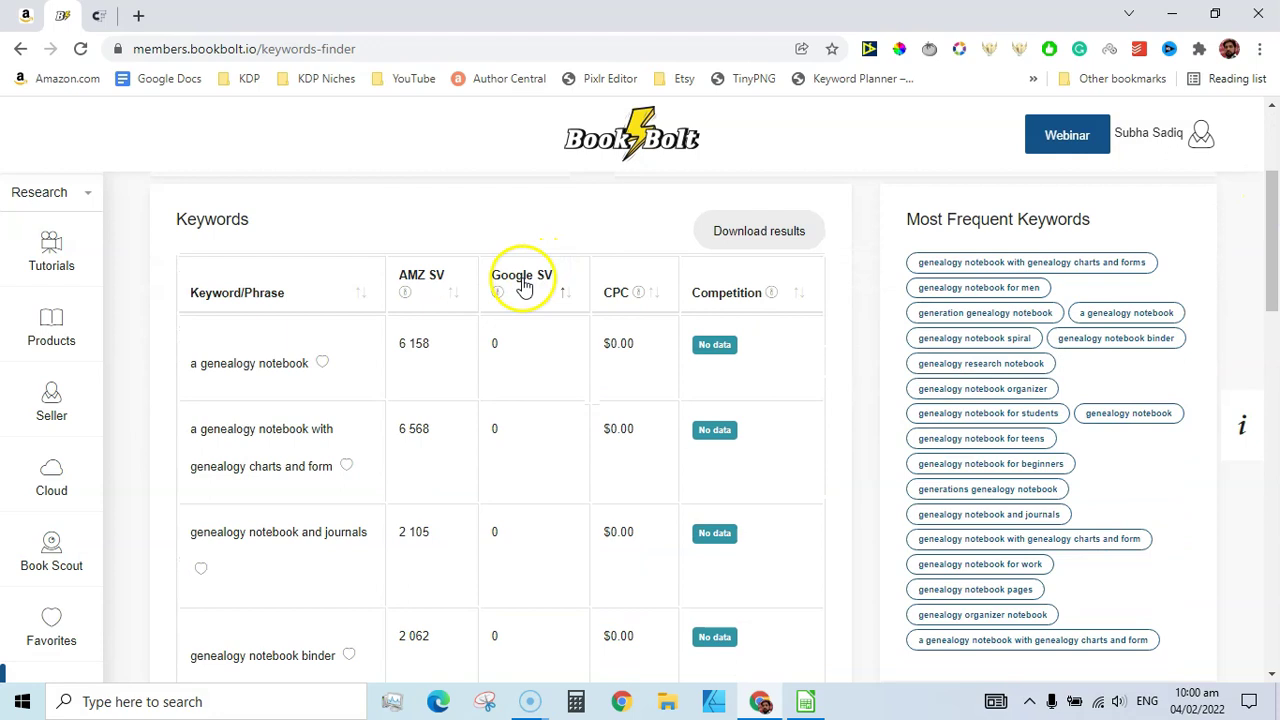
click(522, 283)
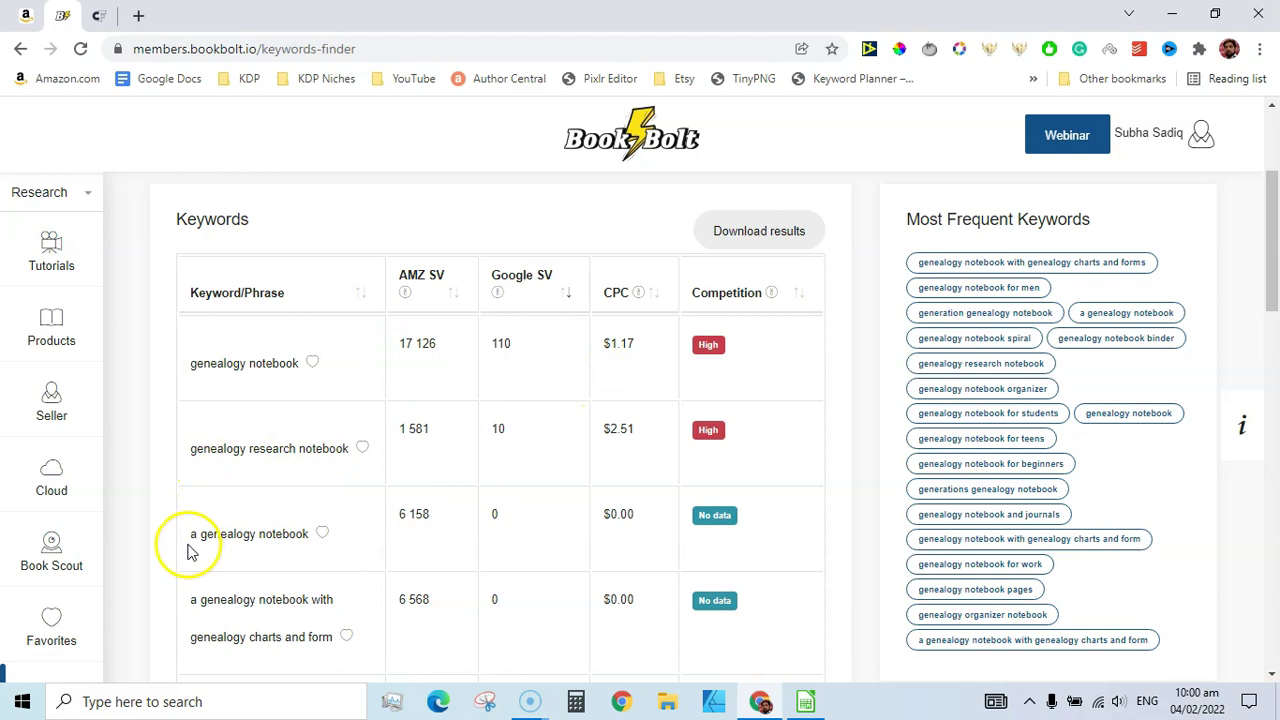
click(760, 227)
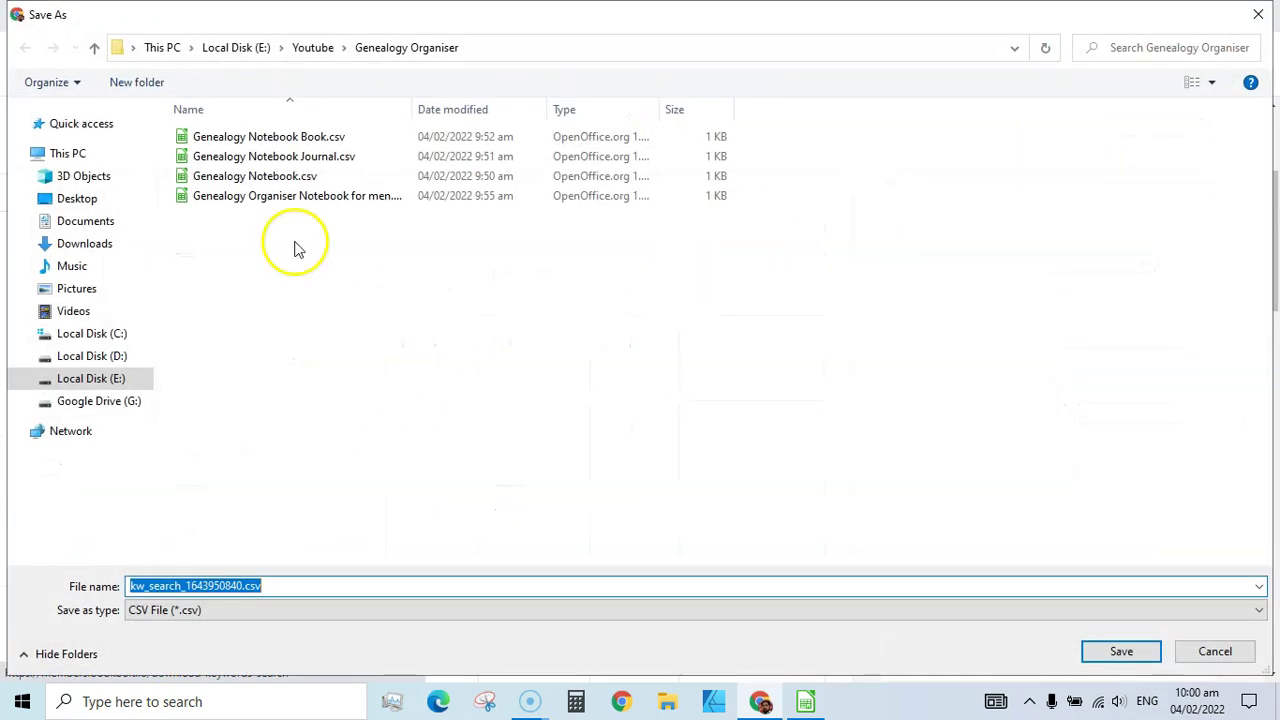
Step: Save the results as Genealogy Notebook.csv, replacing the existing file
click(268, 178)
click(268, 178)
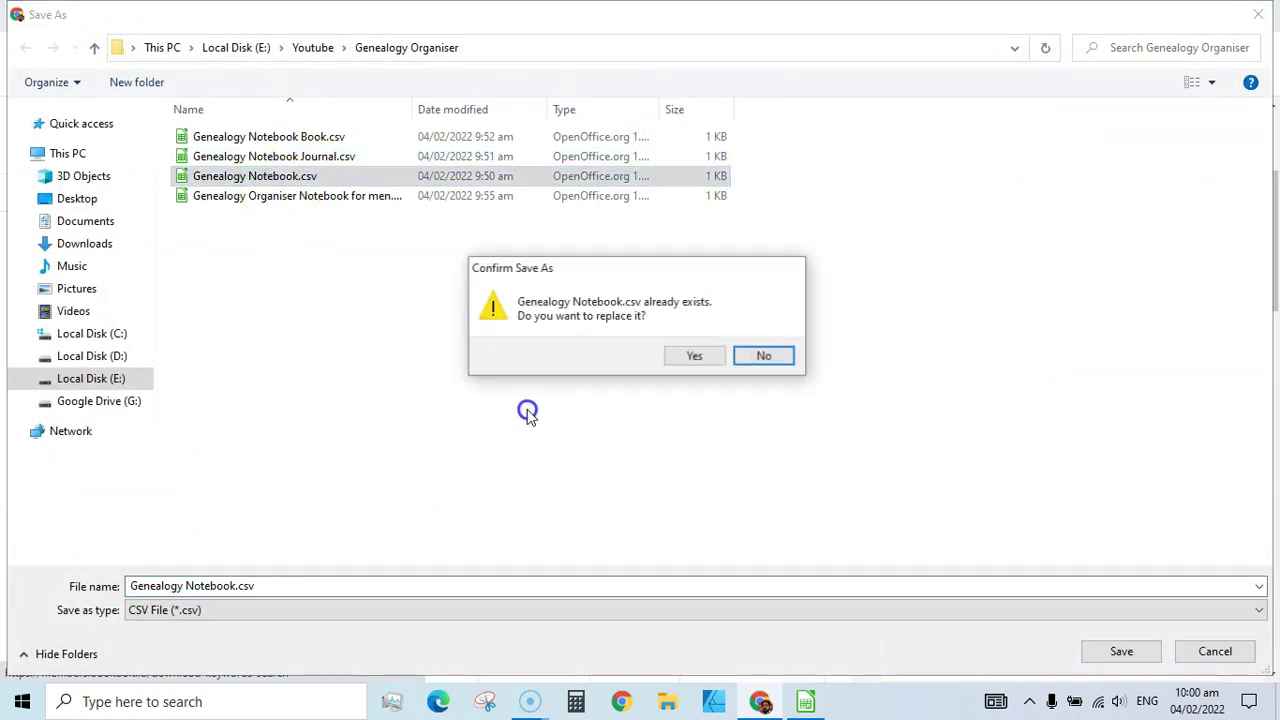
click(695, 358)
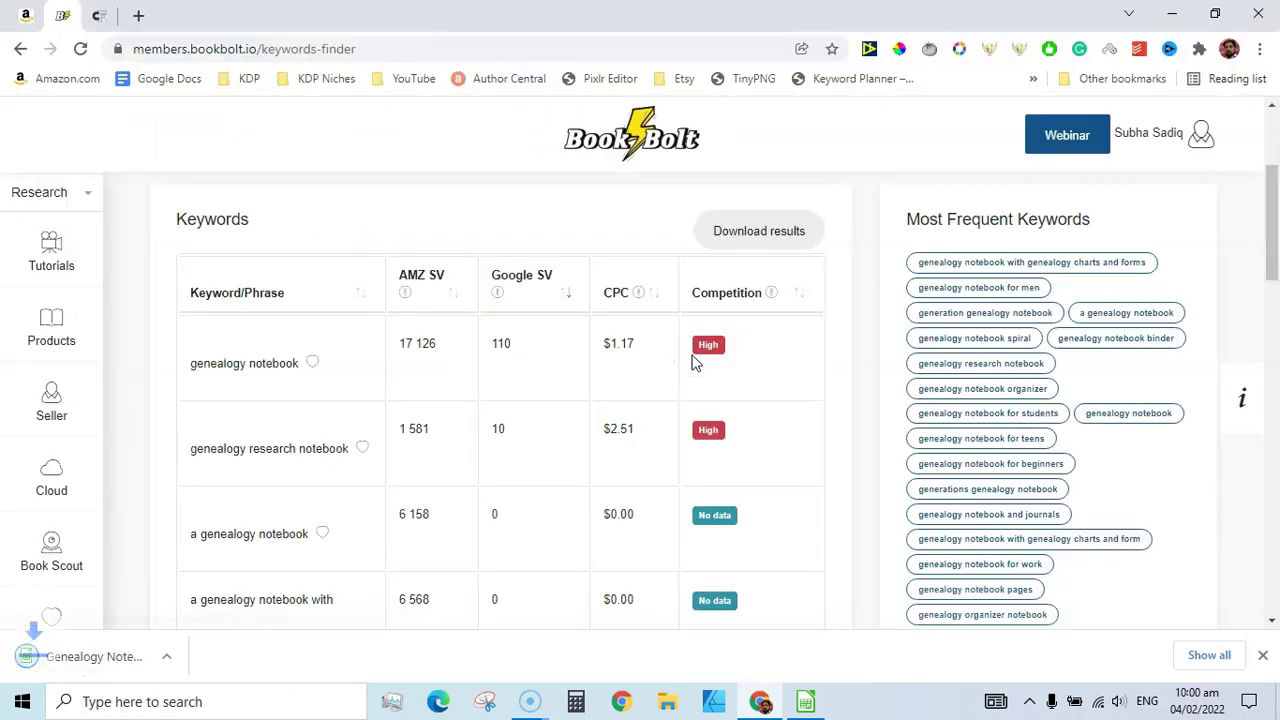
Step: Glance at the Amazon suggestions, then go back to the Book Bolt keyword finder
click(92, 18)
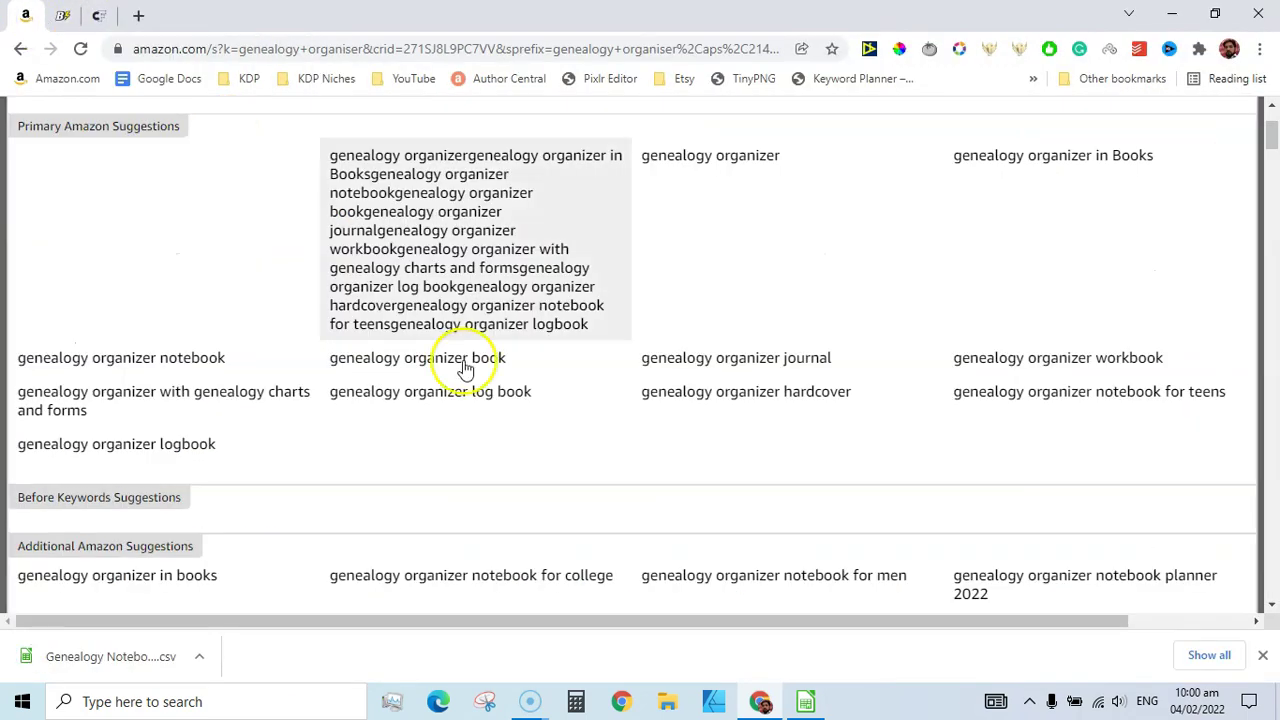
scroll(1270, 130, up, 2)
key(ctrl+Tab)
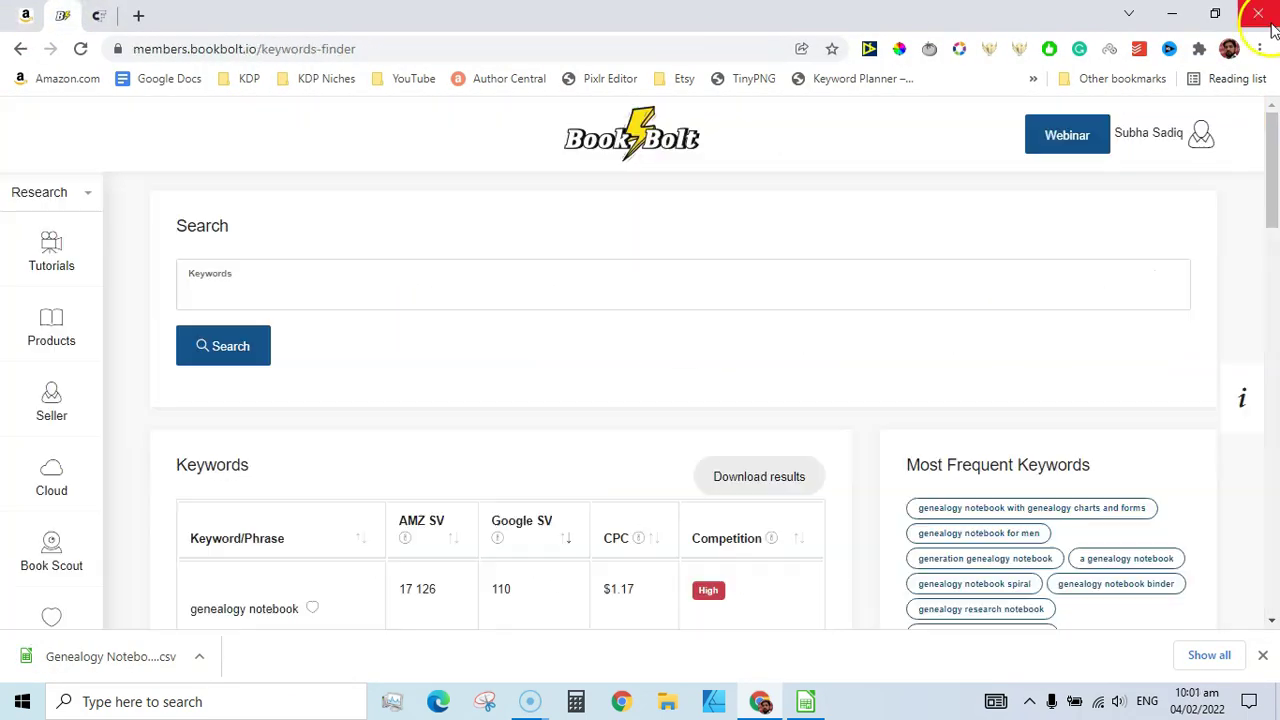
Step: Search Book Bolt for 'genealogy organiser journal' and review the 7 keywords, led by genealogy journal (1 854)
click(266, 305)
text(genealo)
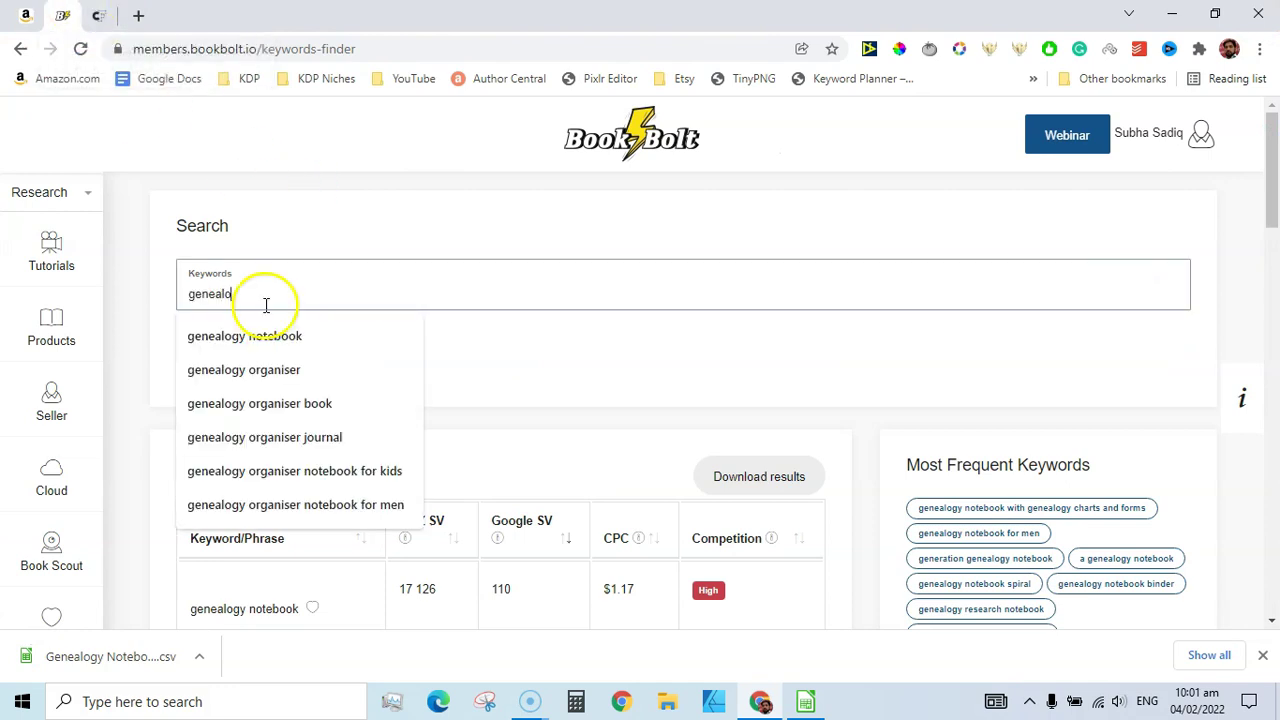
text(gy o)
key(Down)
key(Down)
key(Down)
key(Return)
click(235, 357)
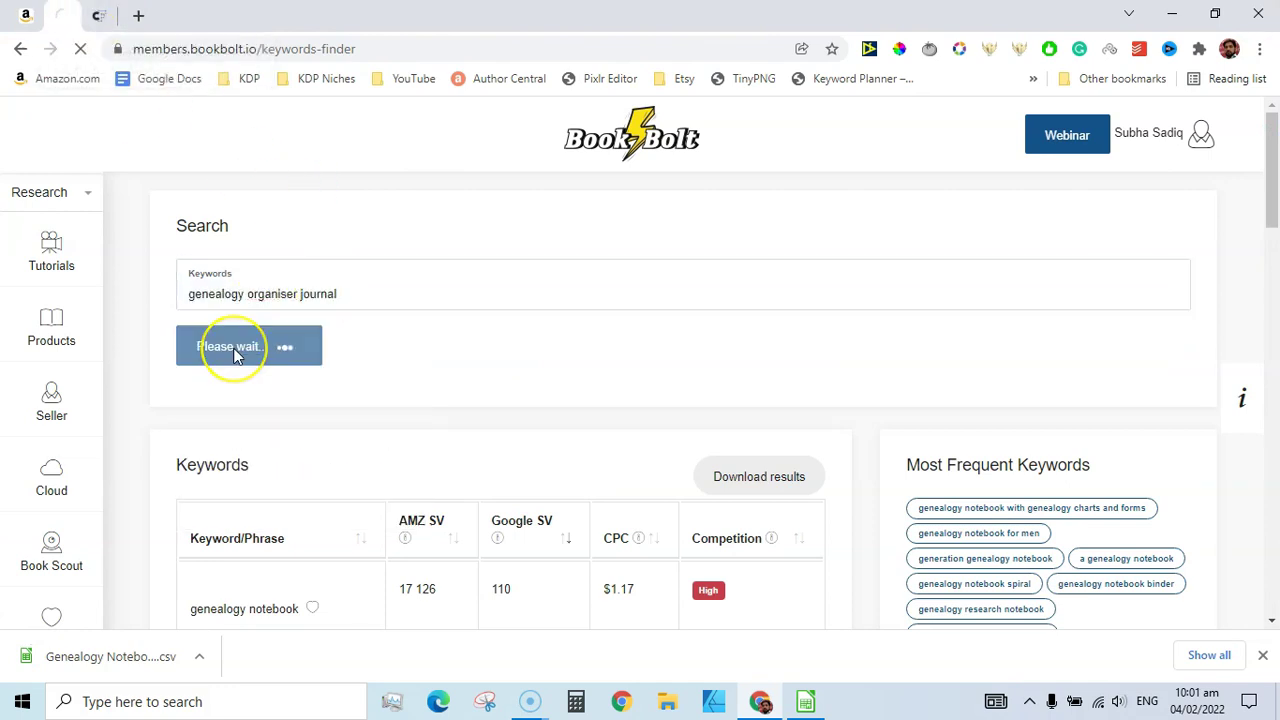
triple_click(251, 297)
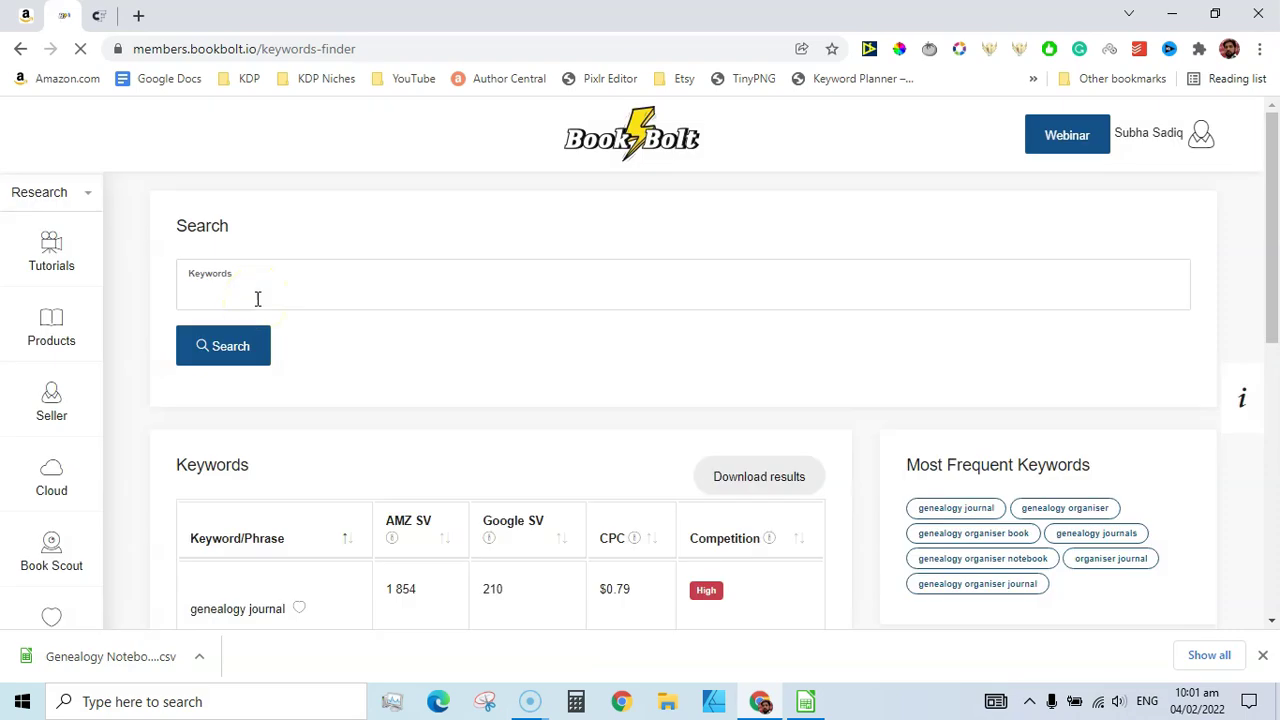
drag(1273, 173, 1276, 277)
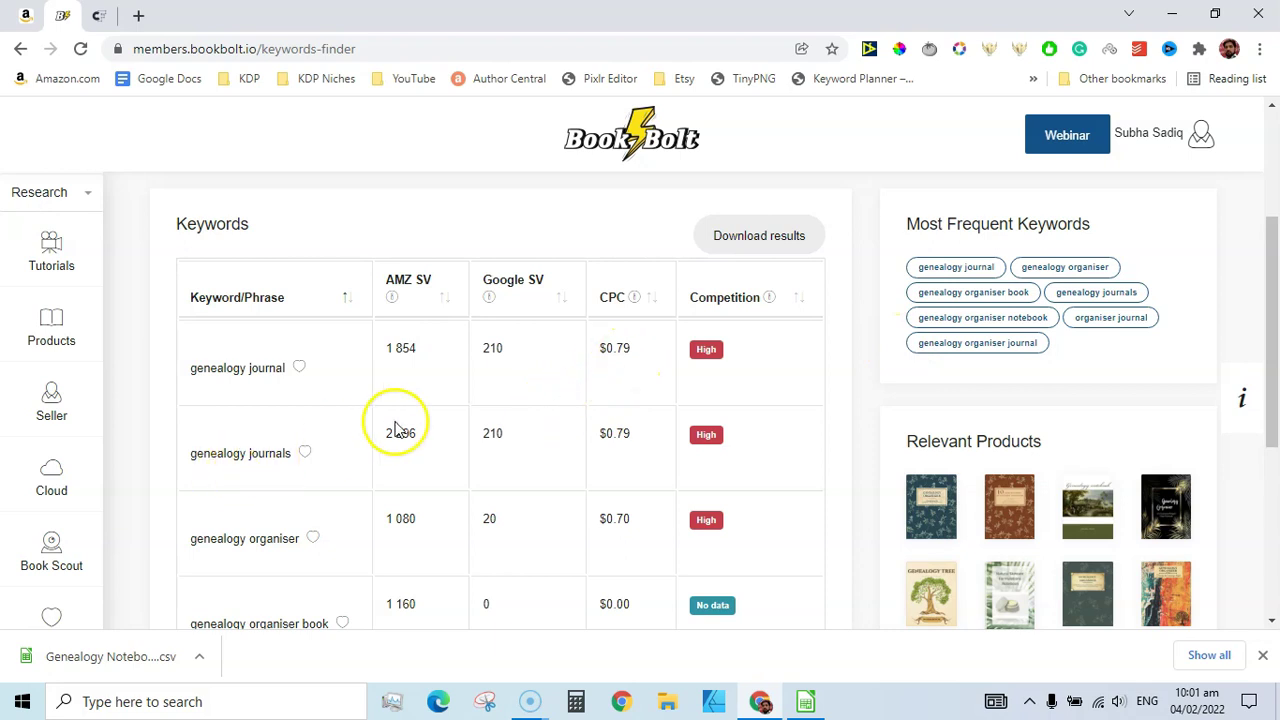
drag(1272, 255, 1265, 145)
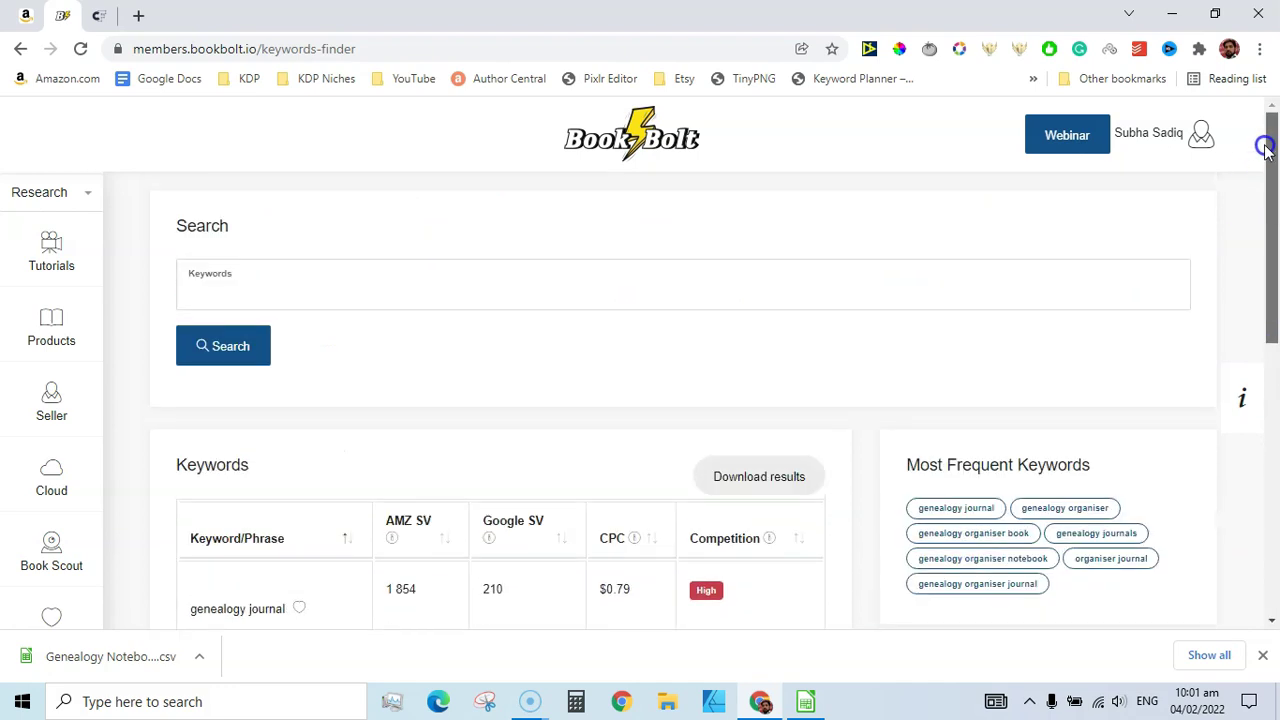
Step: Download the keyword results as a CSV named 'genealogy organiser journal'
click(735, 478)
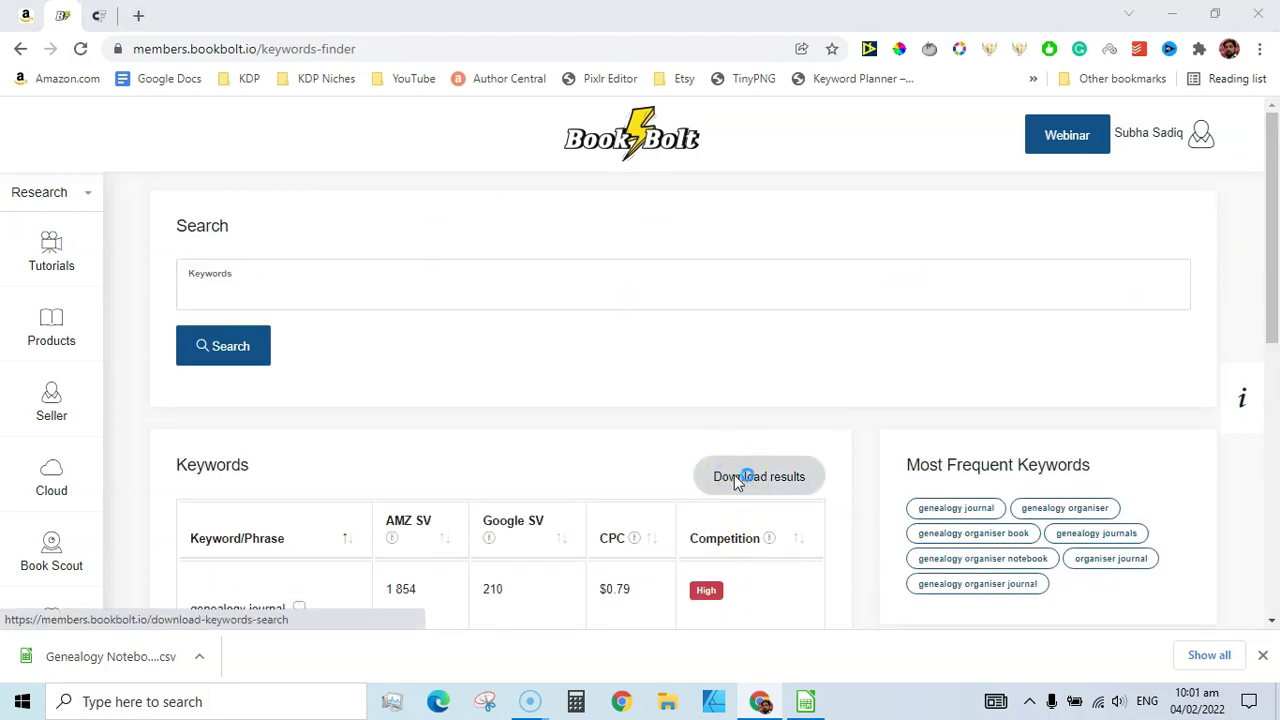
text(genealogy organiser journal)
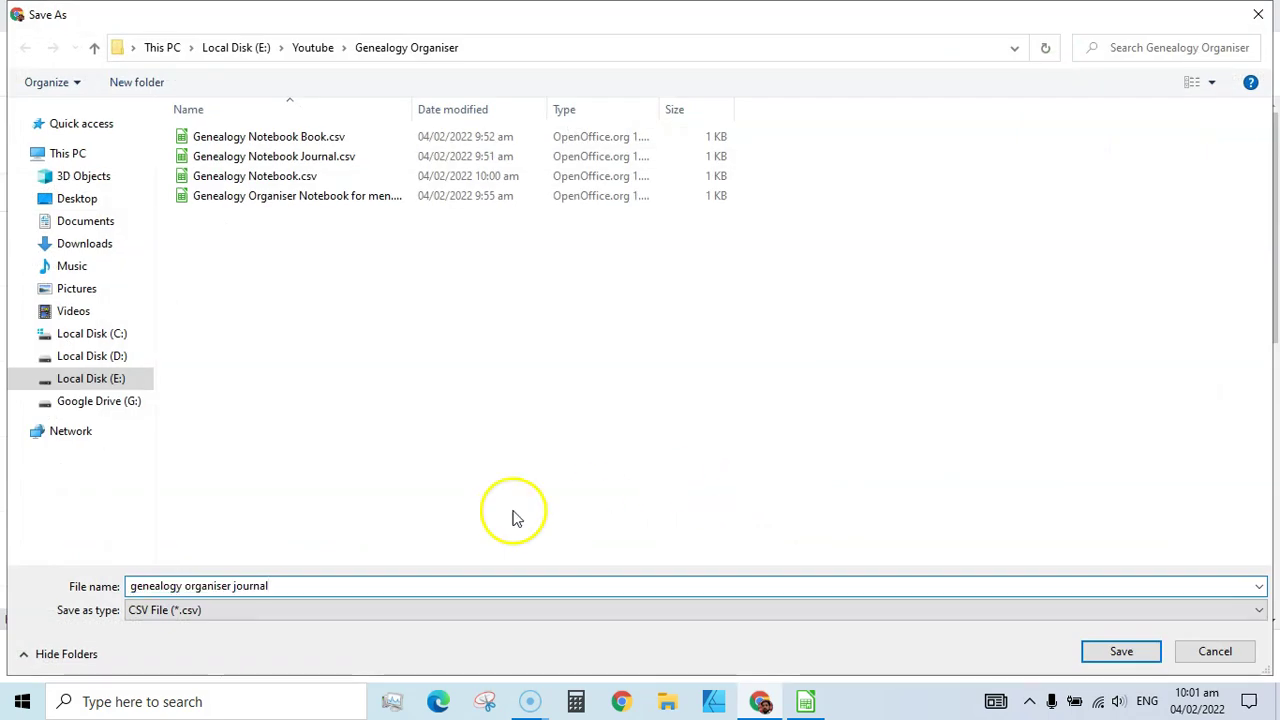
click(1100, 651)
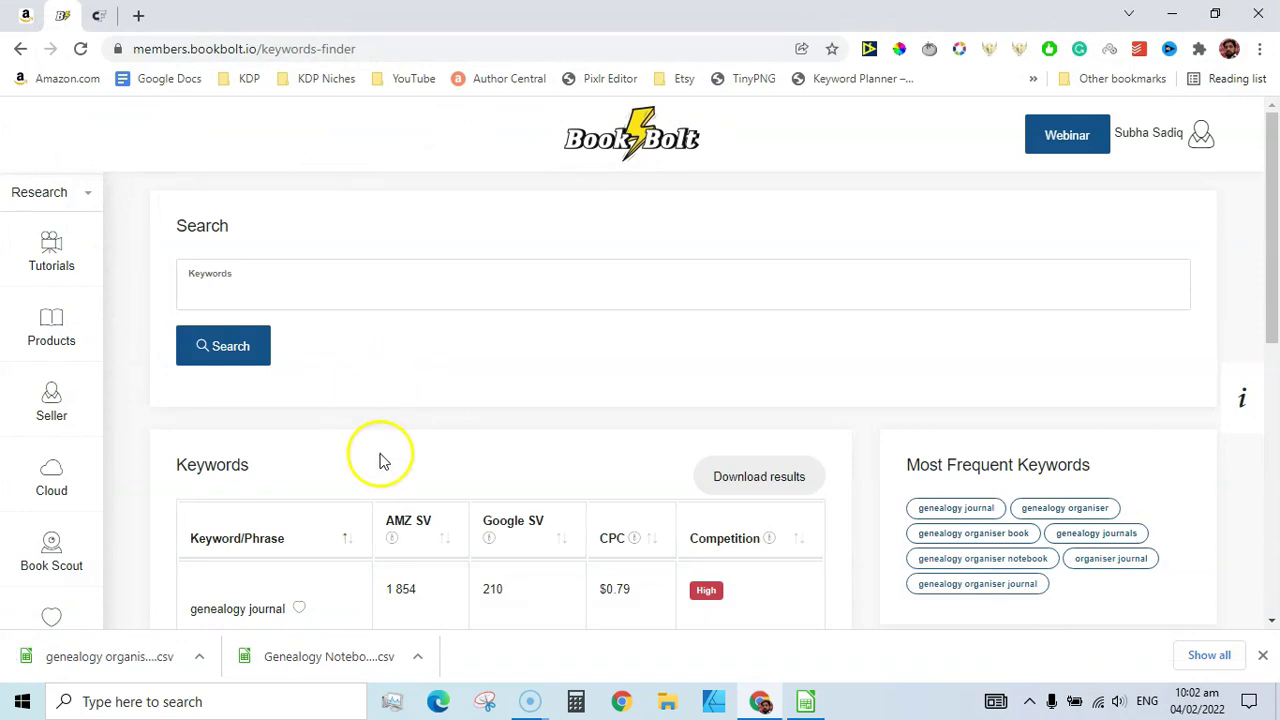
Step: Search Amazon for the 'genealogy organizer hardcover' suggestion, getting 392 results
click(14, 24)
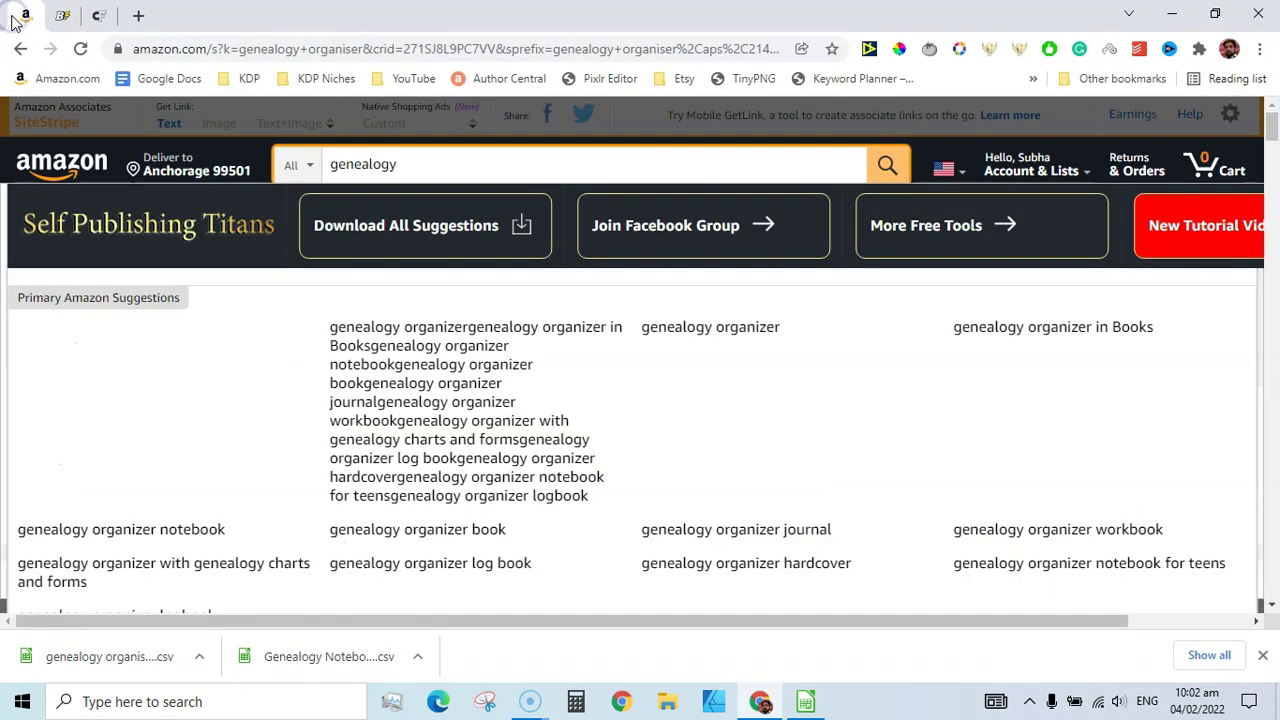
drag(1270, 128, 1272, 143)
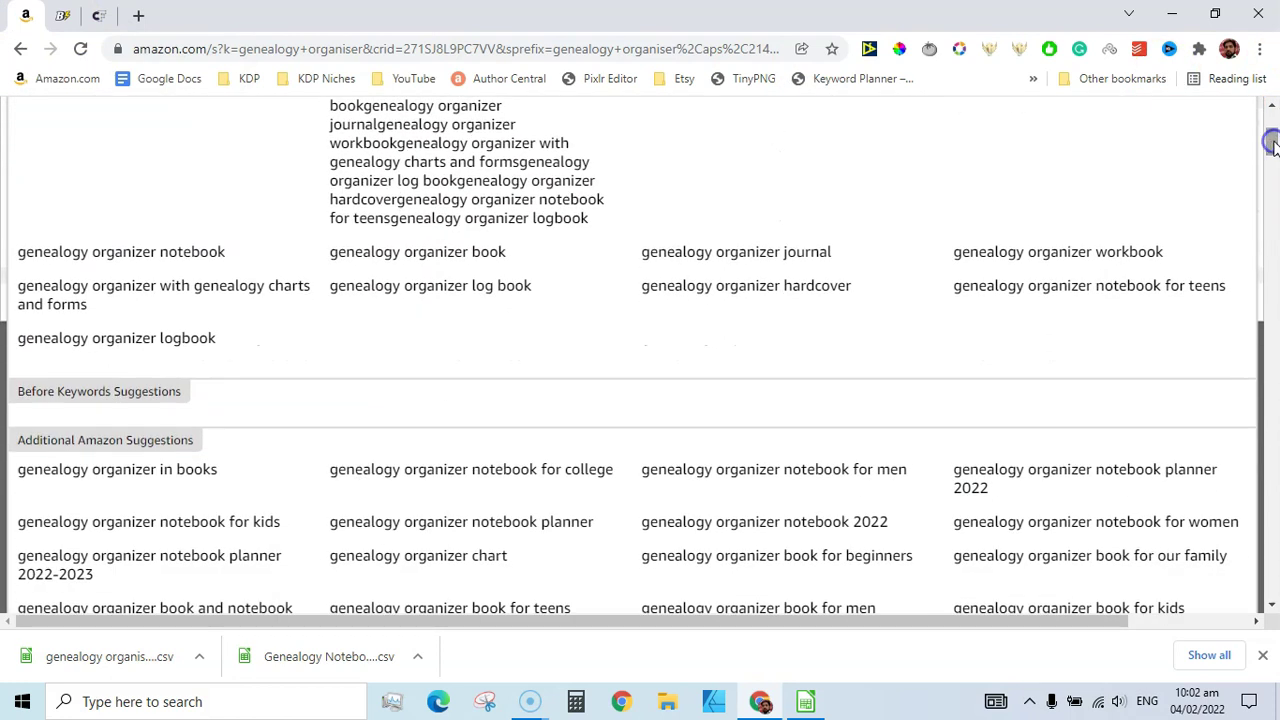
click(671, 295)
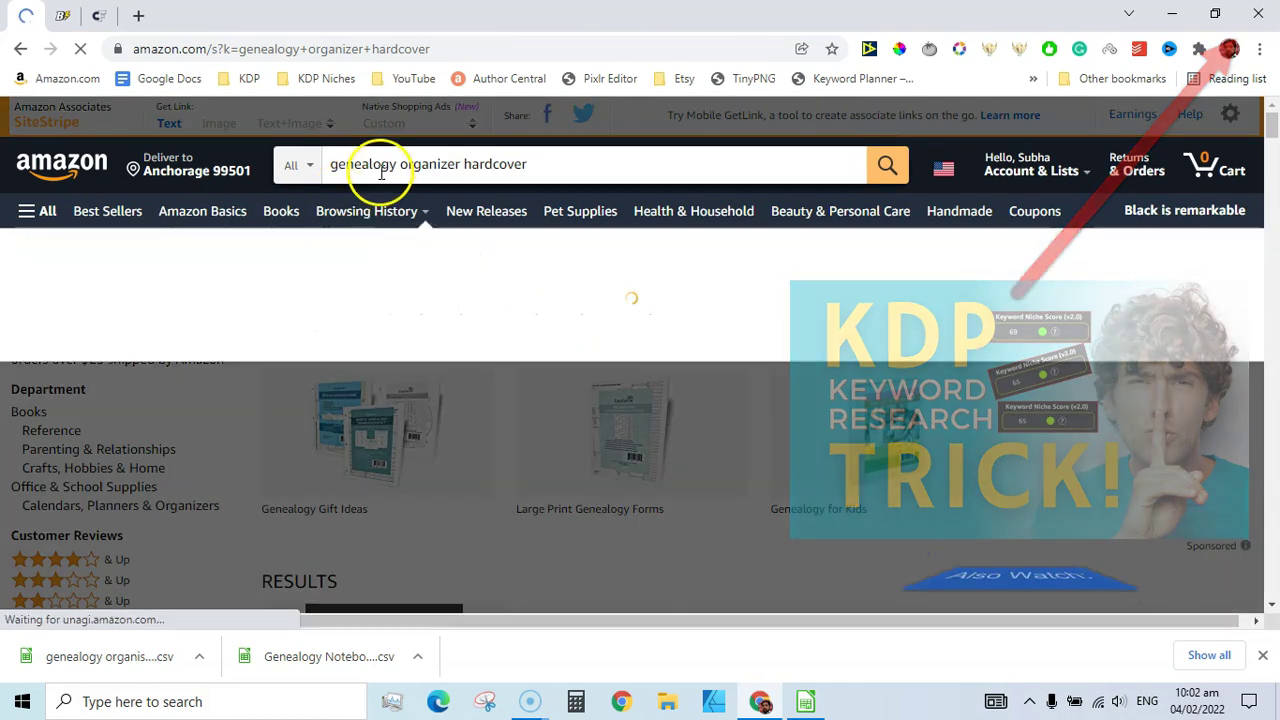
Step: Select the hardcover query text and place the cursor in Book Bolt's Keywords field
click(380, 170)
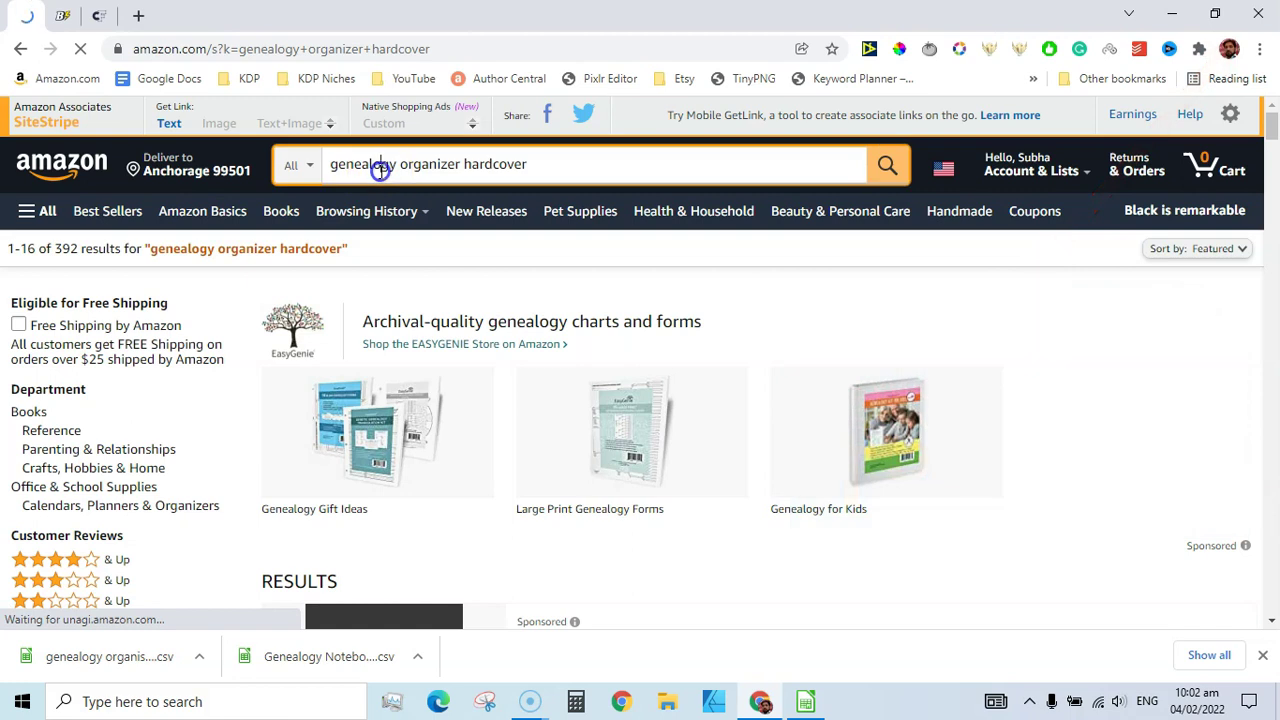
triple_click(380, 170)
key(ctrl+c)
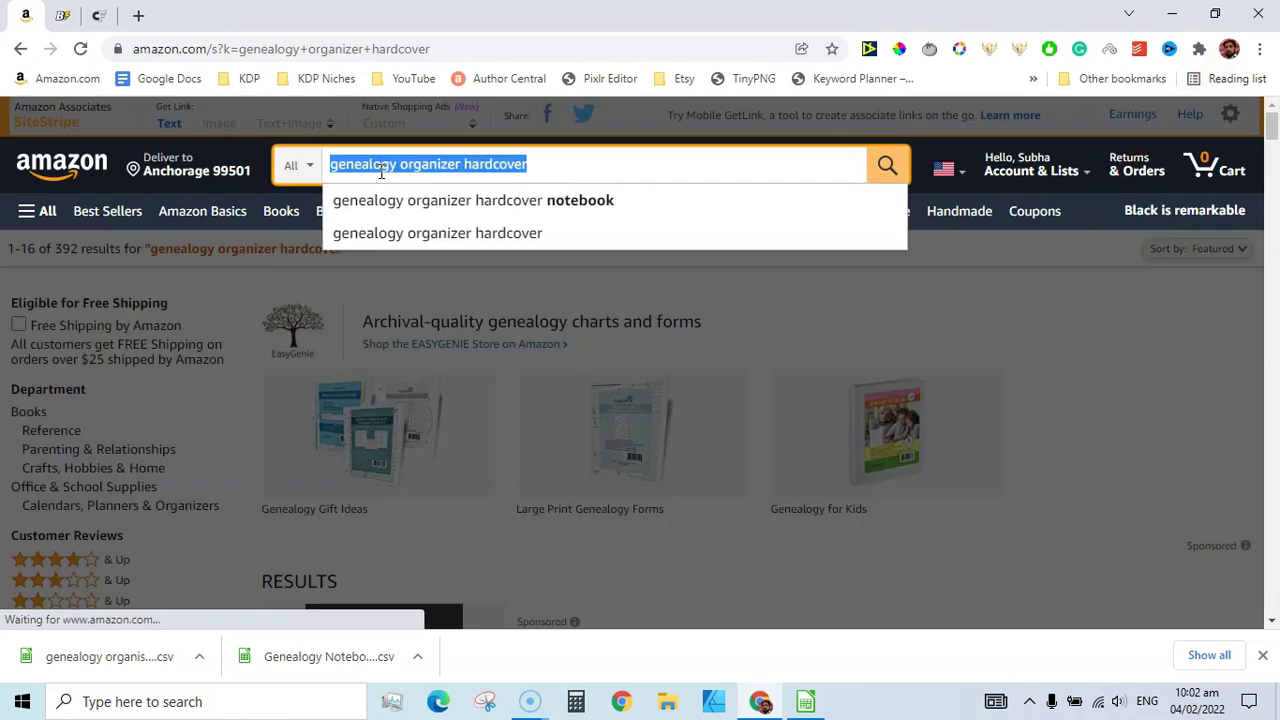
click(63, 15)
click(390, 283)
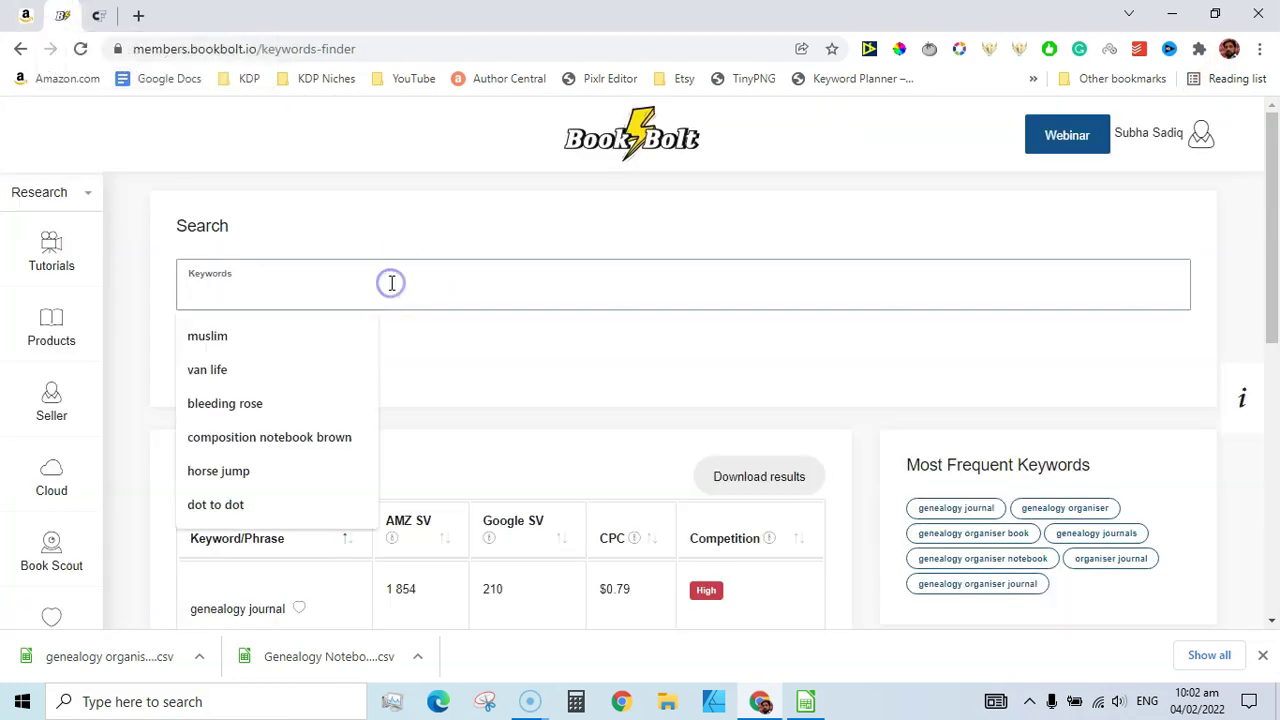
Step: Search Book Bolt for 'genealogy organizer hardcover' and sort its 3 keywords by Google volume, highest first
key(ctrl+v)
click(231, 347)
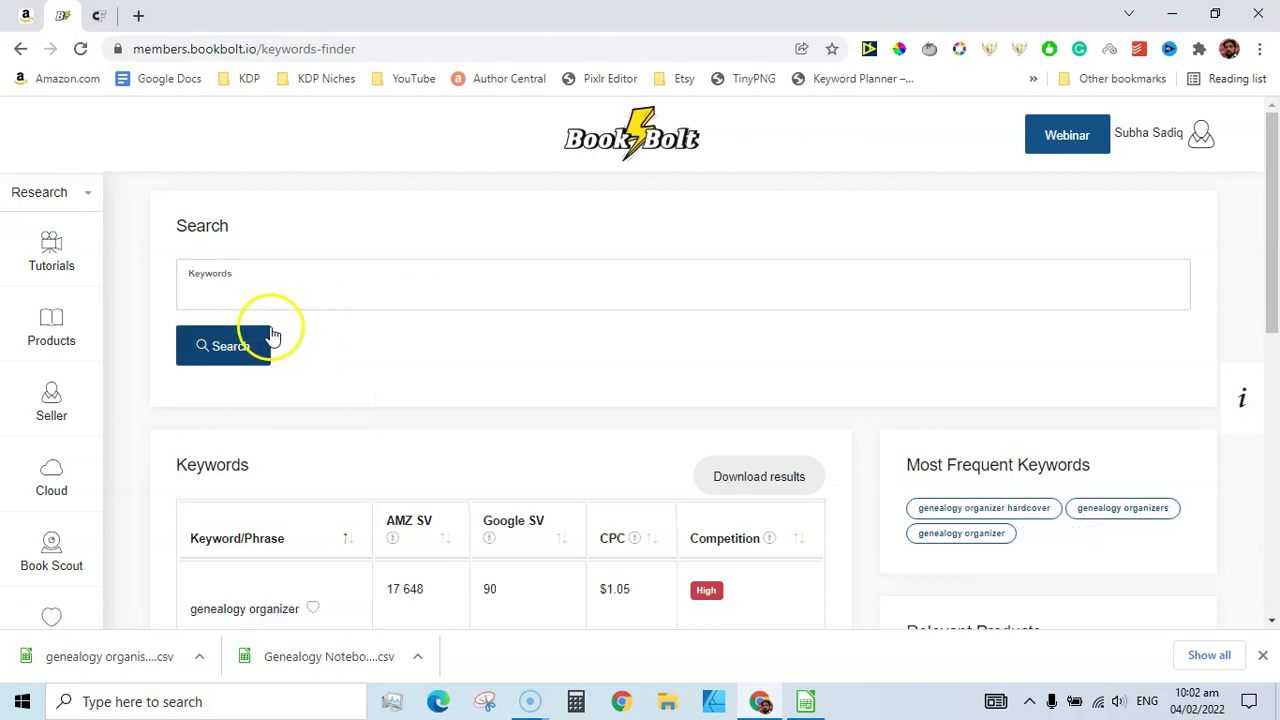
drag(1275, 185, 1271, 270)
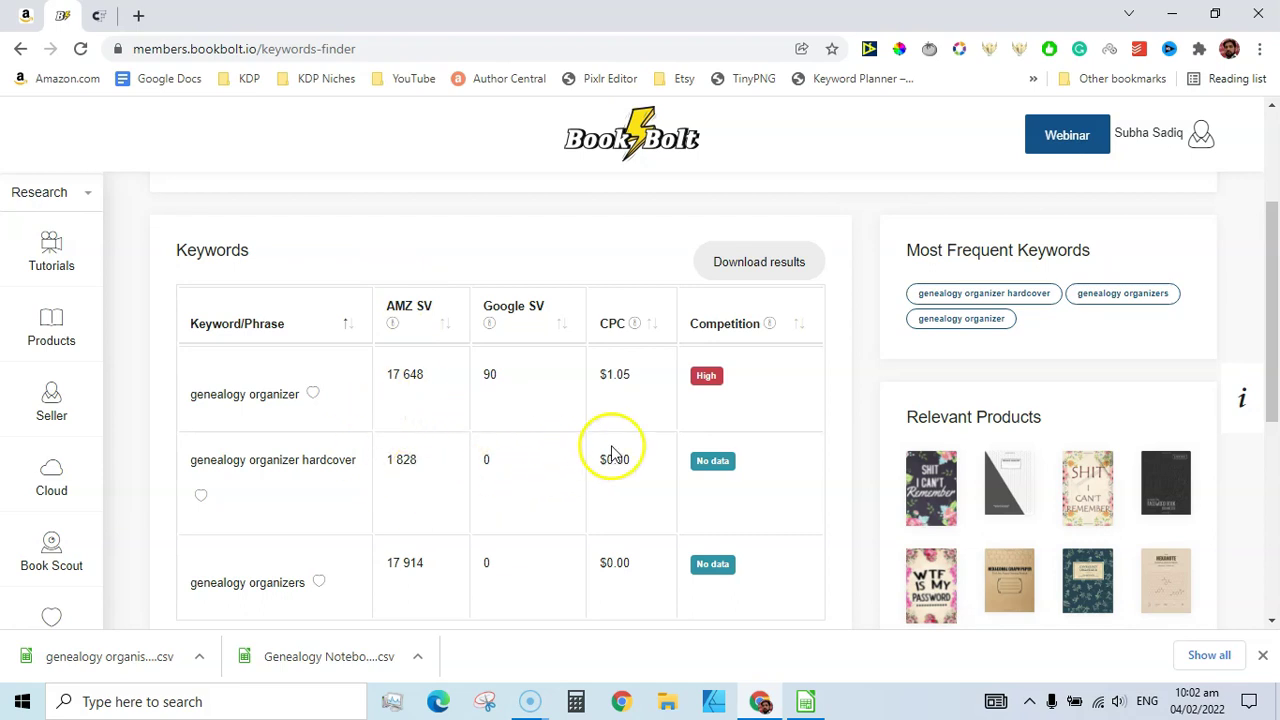
click(531, 314)
click(533, 314)
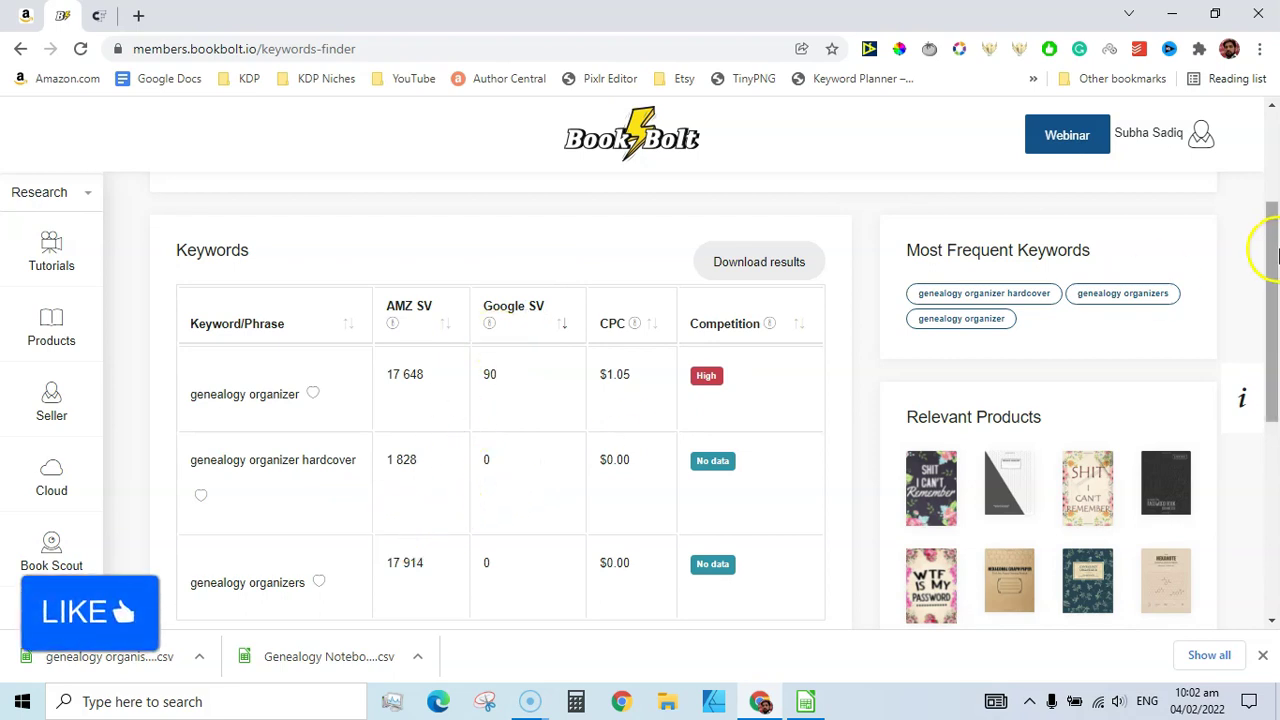
Step: Scroll through the hardcover keyword results and go back to the Amazon tab
drag(1275, 255, 1247, 208)
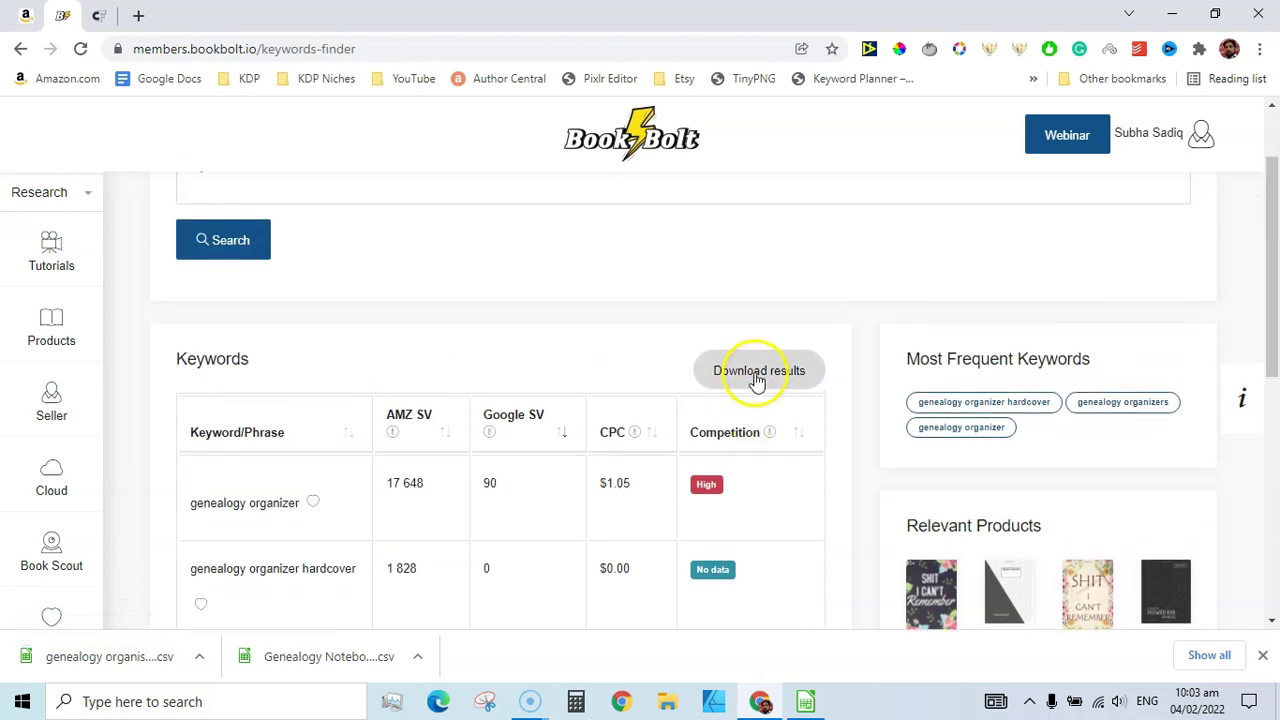
drag(1273, 255, 1271, 200)
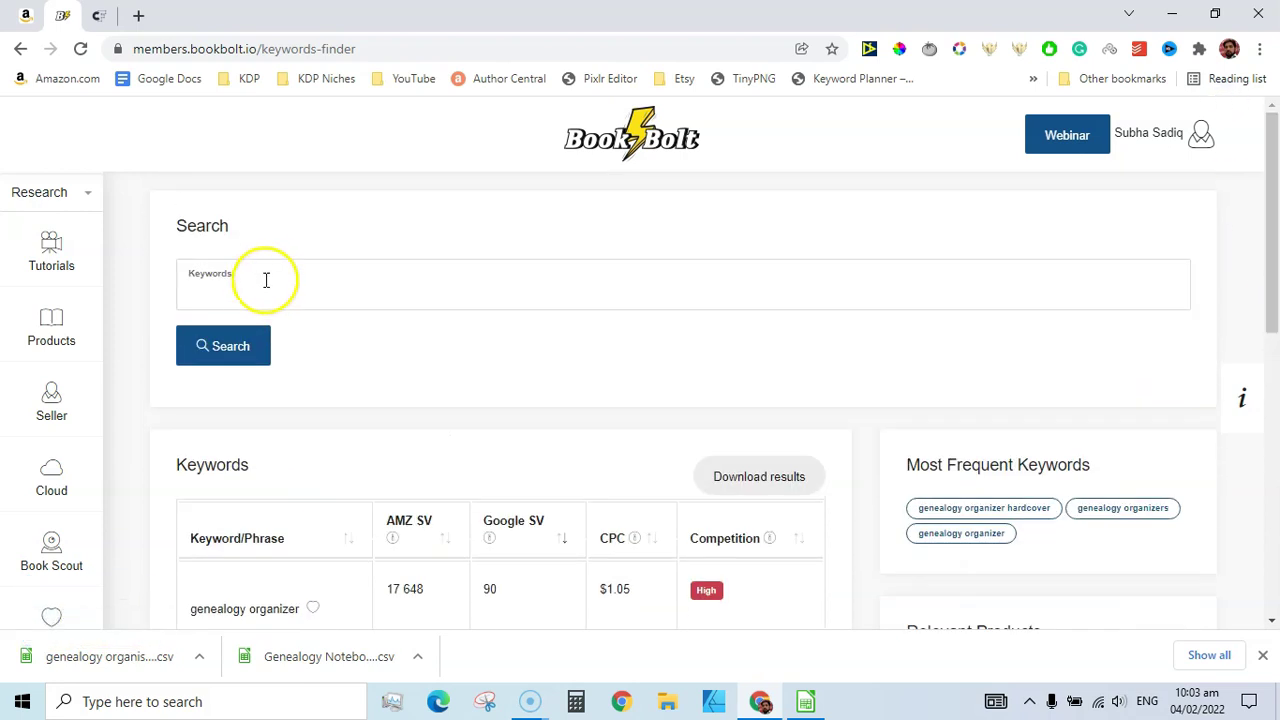
click(26, 15)
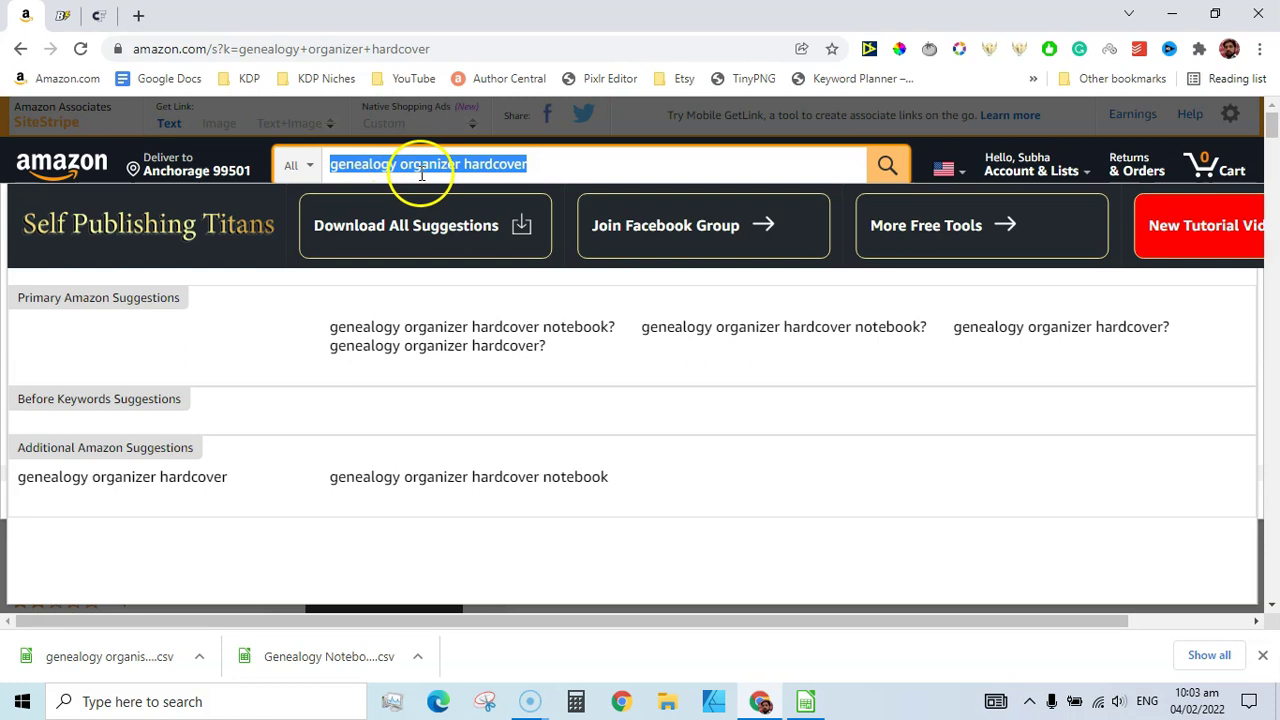
Step: Copy the Amazon query 'genealogy organizer hardcover' and switch back to Book Bolt
right_click(421, 182)
click(467, 242)
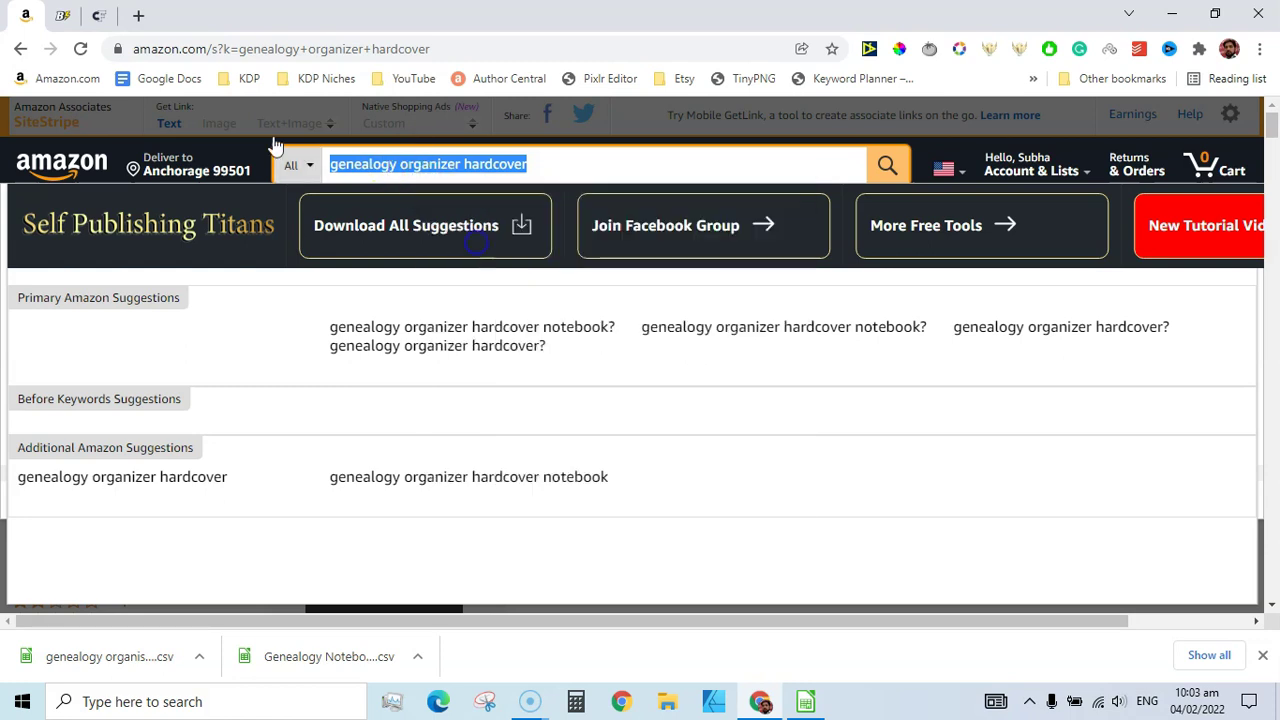
click(62, 15)
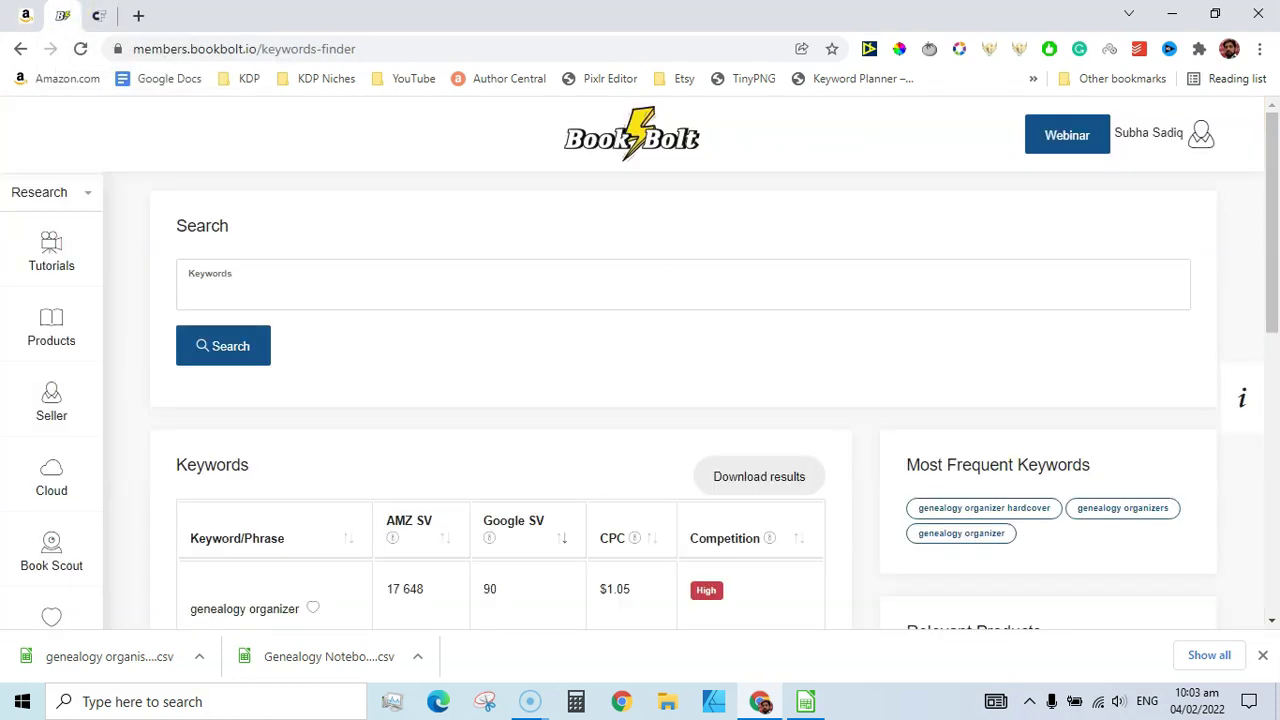
Step: Save the hardcover results as 'genealogy organizer hardcover' CSV in the Genealogy Organiser folder
click(731, 486)
key(ctrl+v)
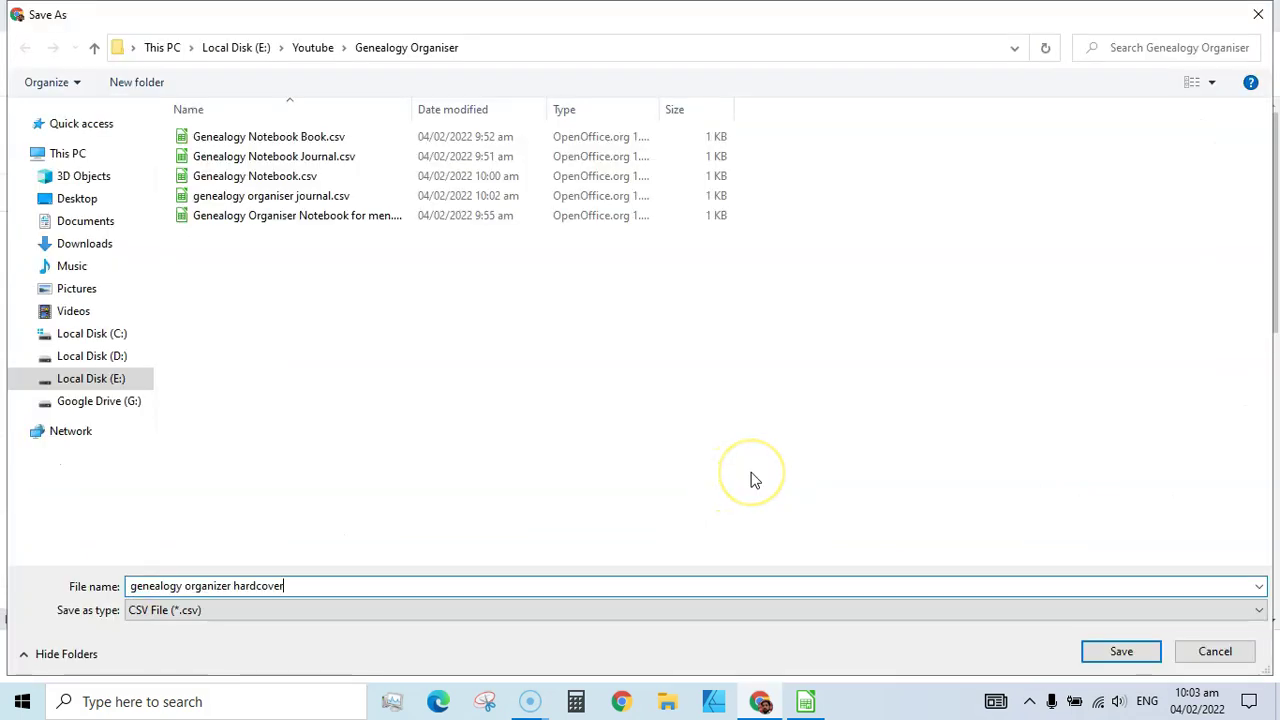
click(1122, 652)
click(28, 12)
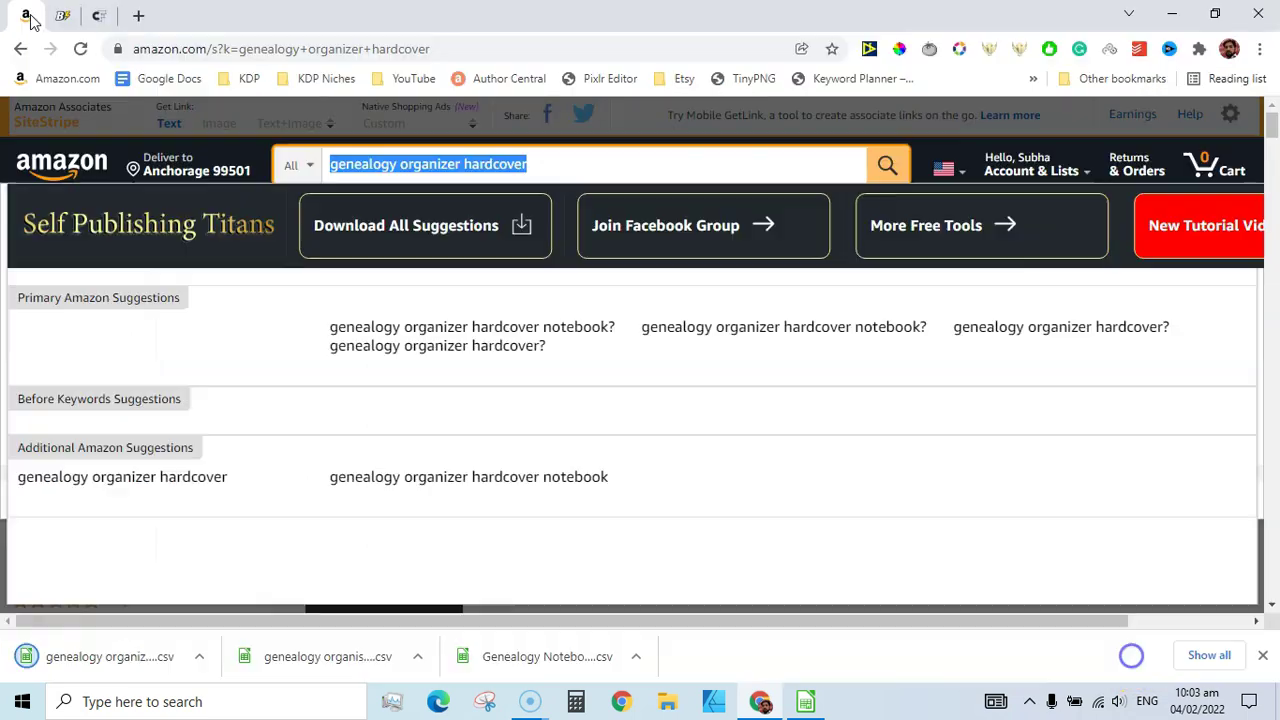
Step: Search Amazon for the 'genealogy organizer logbook' suggestion and copy that query
click(597, 158)
key(BackSpace)
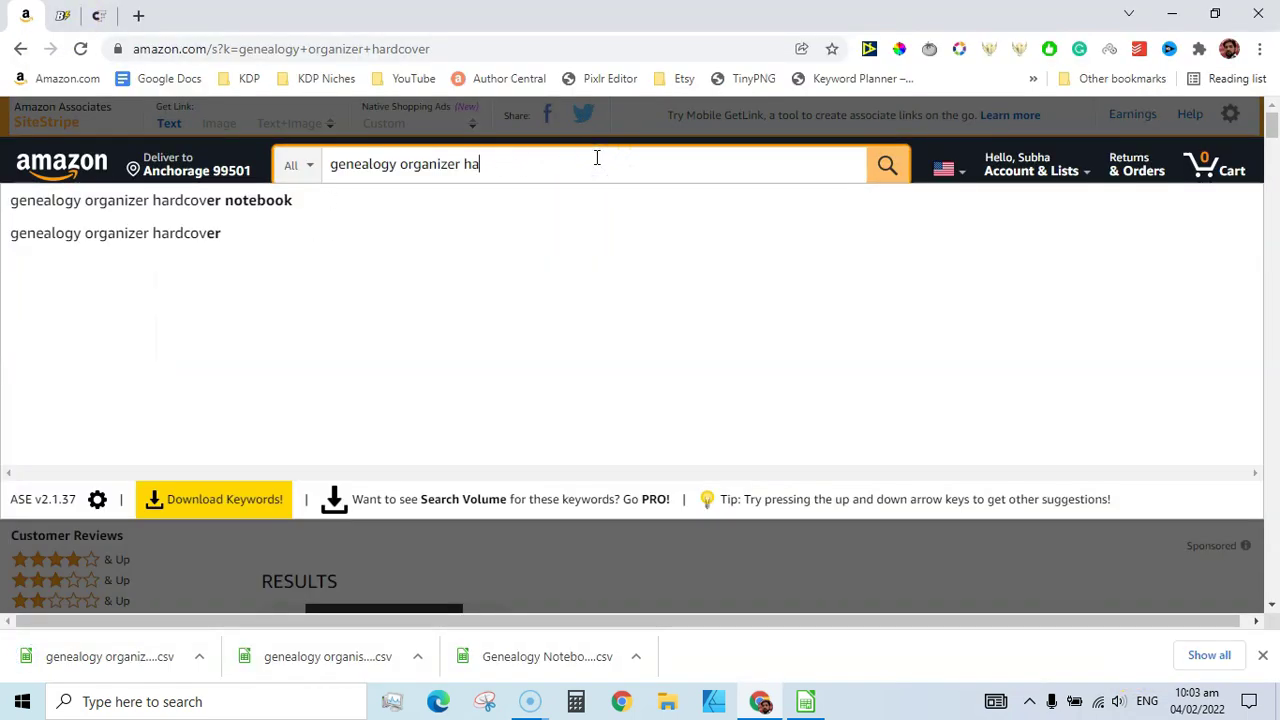
key(BackSpace)
key(BackSpace)
key(BackSpace)
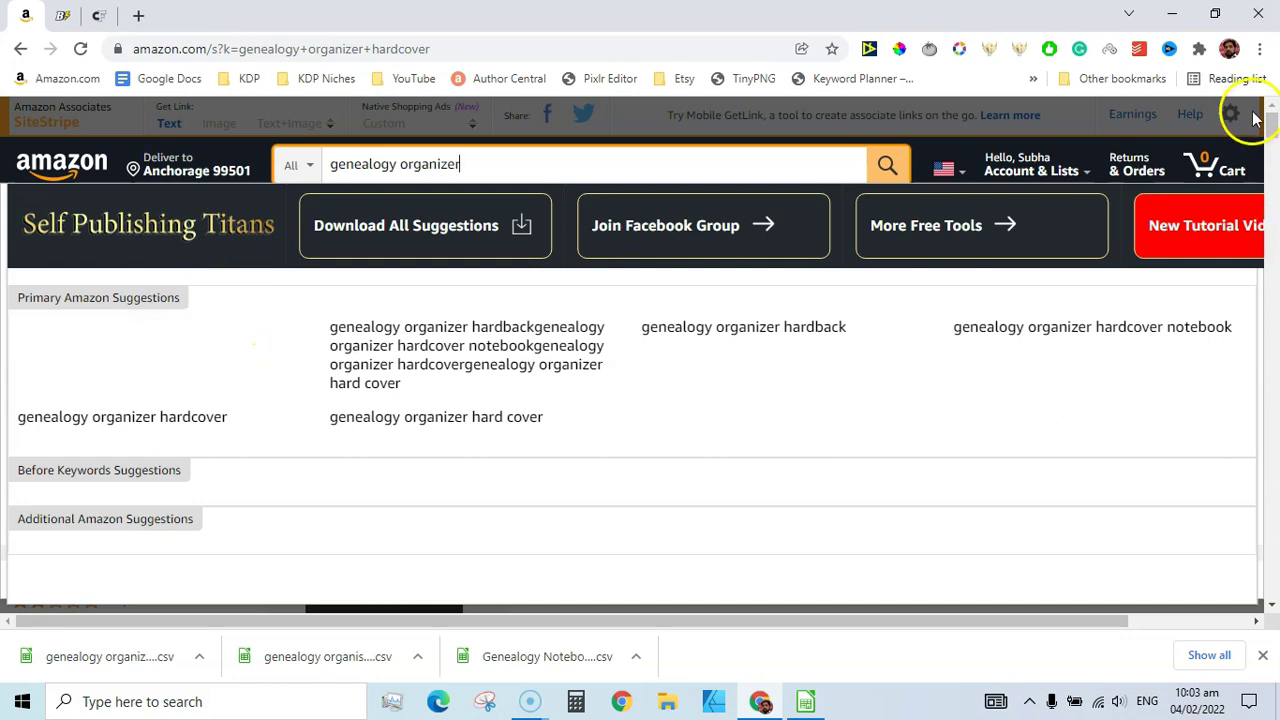
mouse_move(1272, 120)
mouse_down()
mouse_move(1272, 138)
mouse_move(1270, 105)
mouse_up()
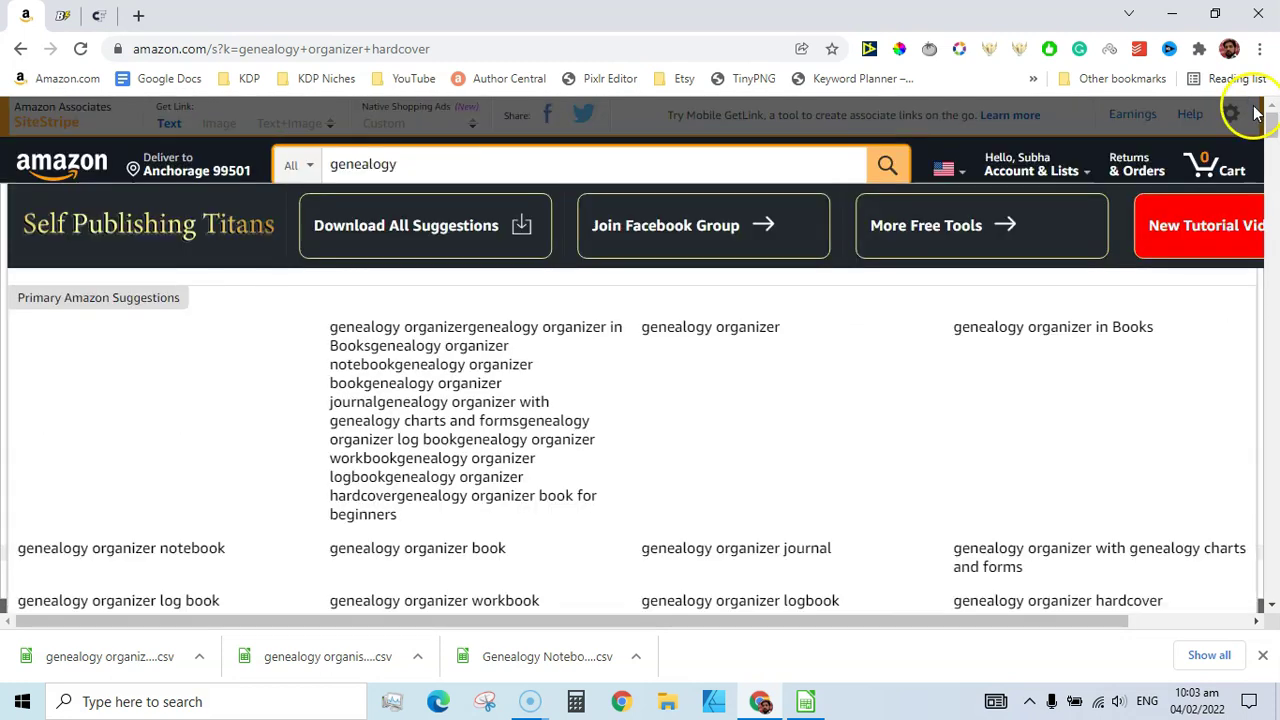
drag(1272, 120, 1272, 138)
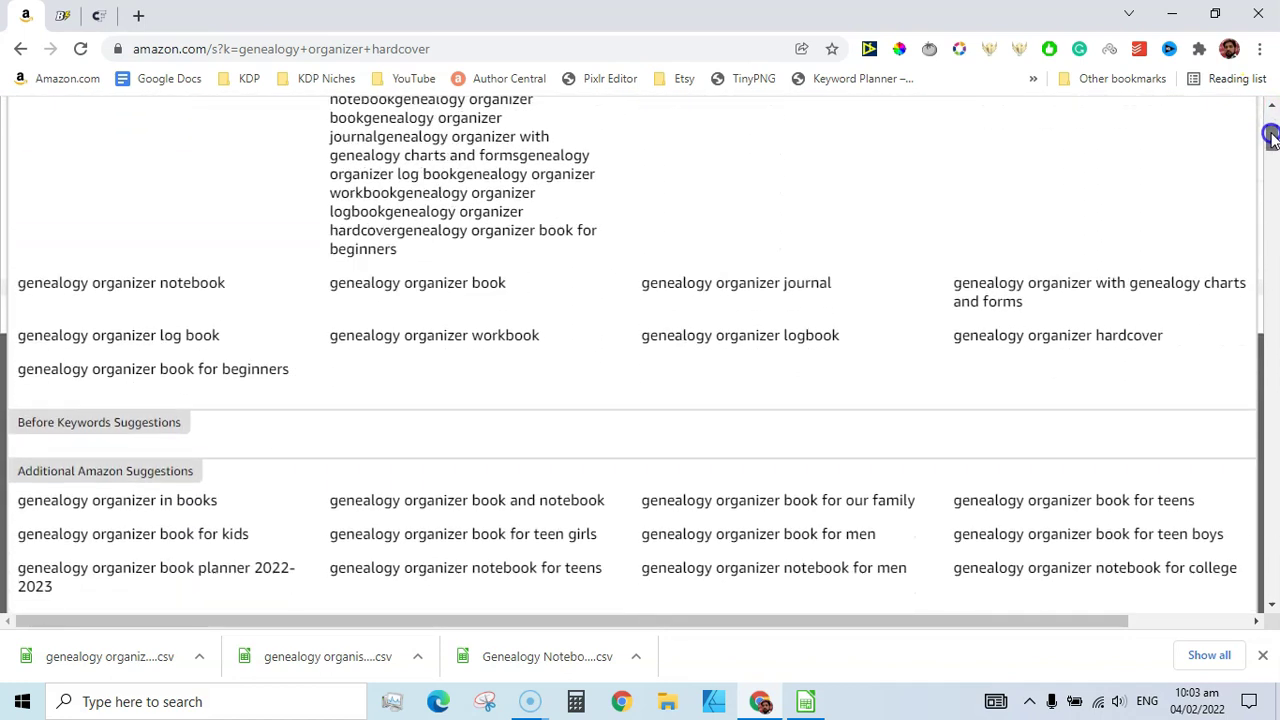
click(724, 335)
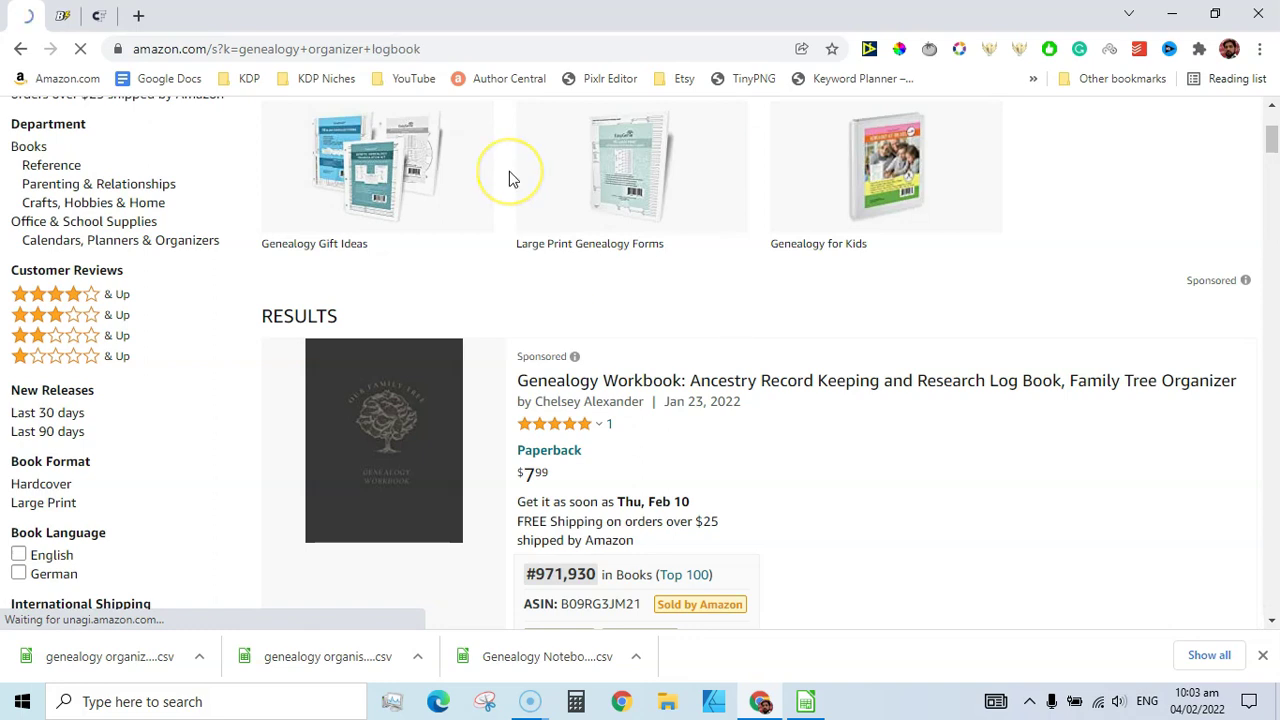
triple_click(488, 164)
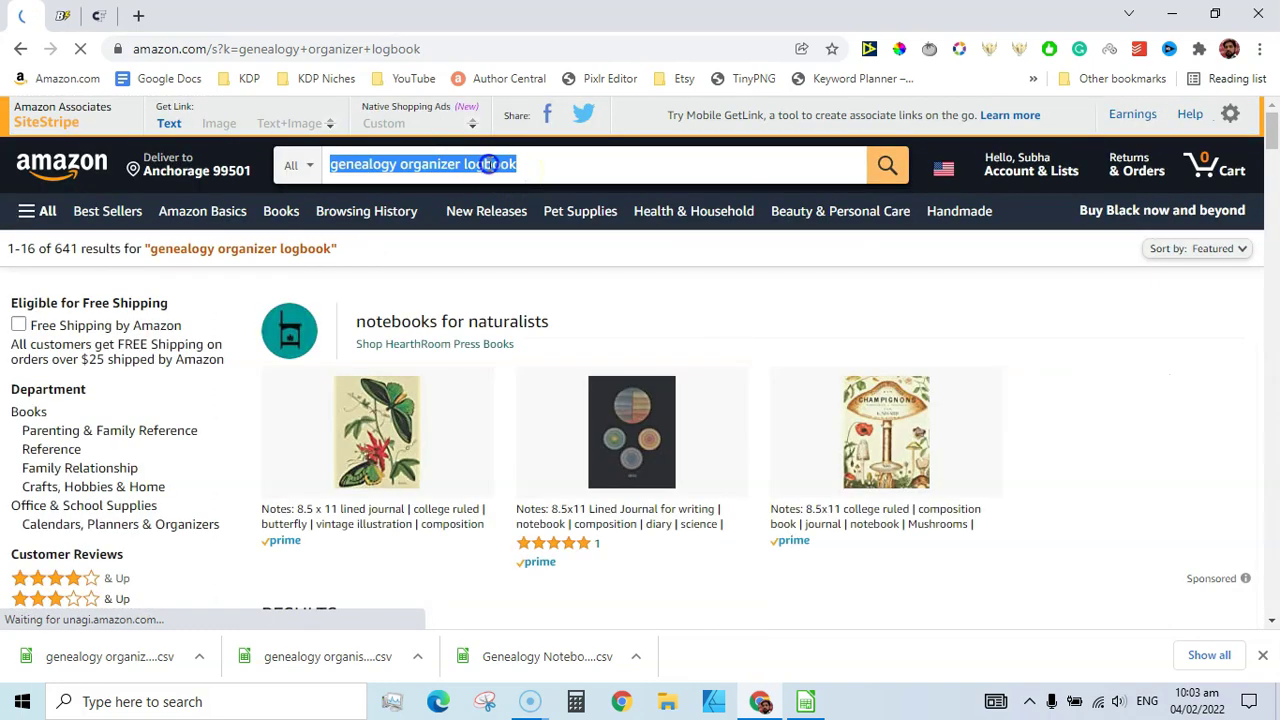
right_click(488, 164)
click(565, 234)
Step: Run a Book Bolt keyword search for 'genealogy organizer logbook', sorted by highest Google volume
click(62, 15)
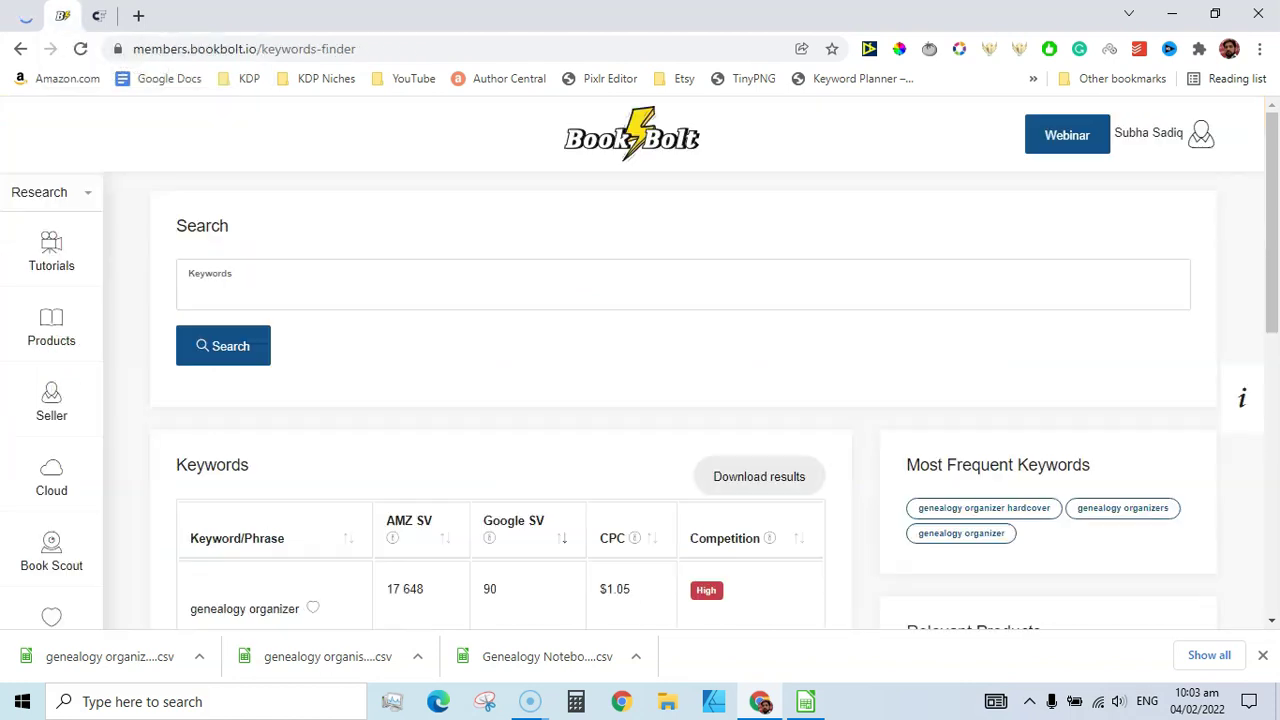
click(321, 281)
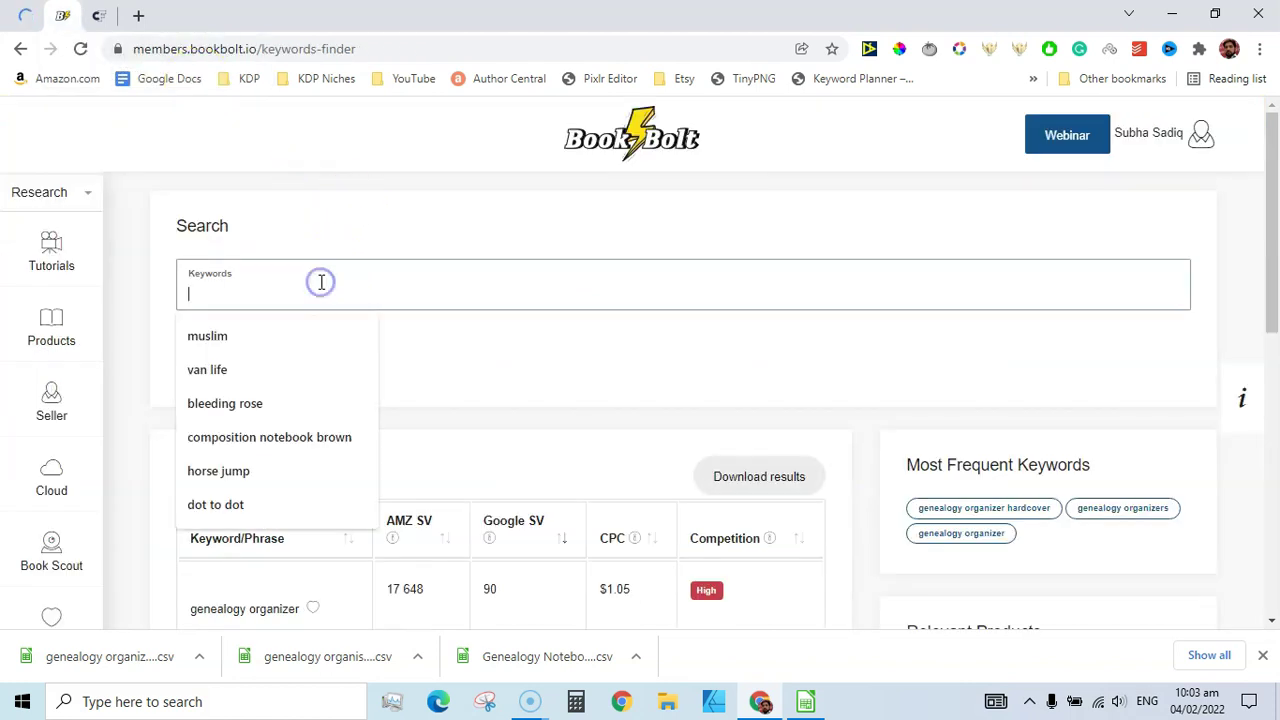
key(ctrl+v)
click(240, 346)
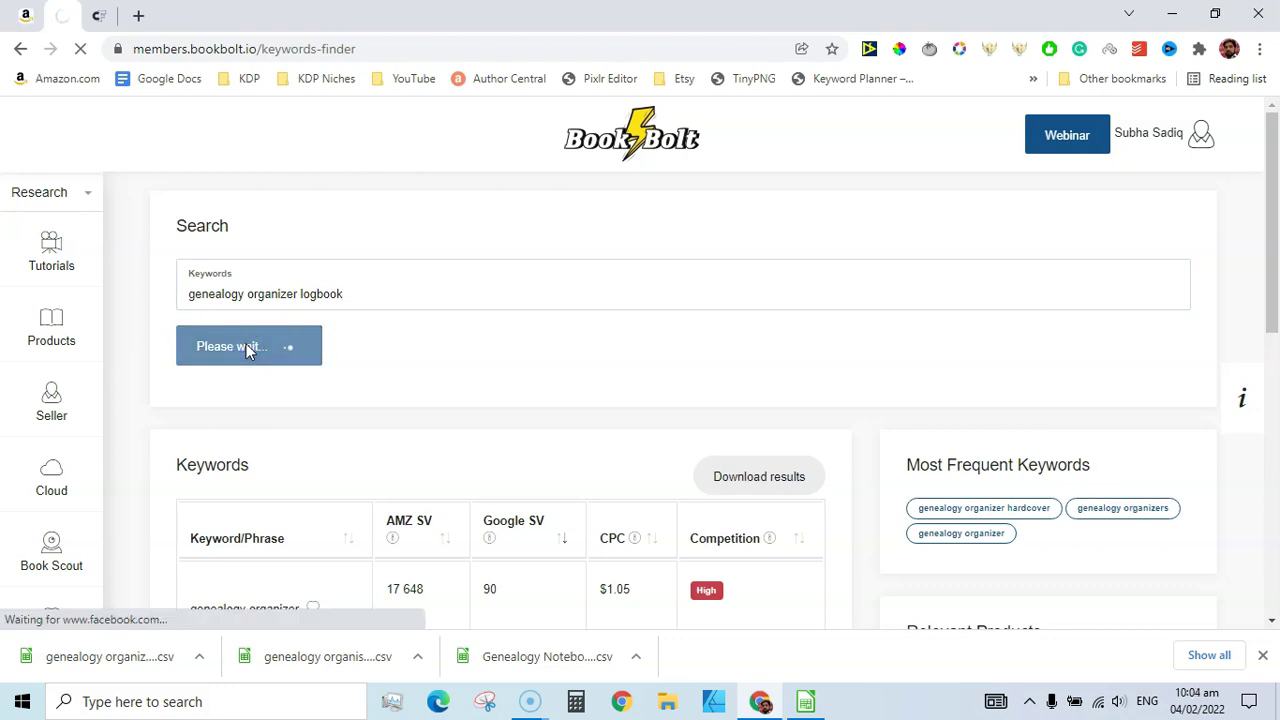
drag(1263, 277, 1276, 325)
click(528, 397)
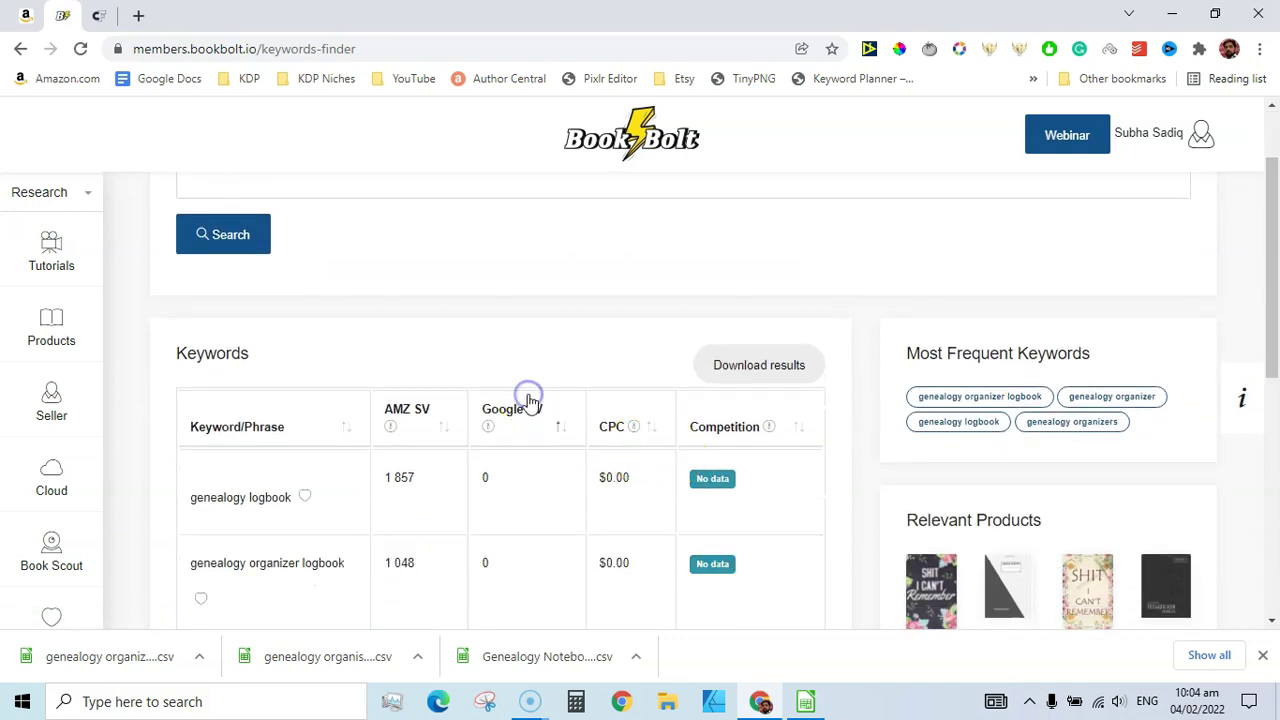
click(528, 398)
Step: Save the results as the CSV 'genealogy organizer logbook' in the Genealogy Organiser folder
drag(1262, 211, 1265, 100)
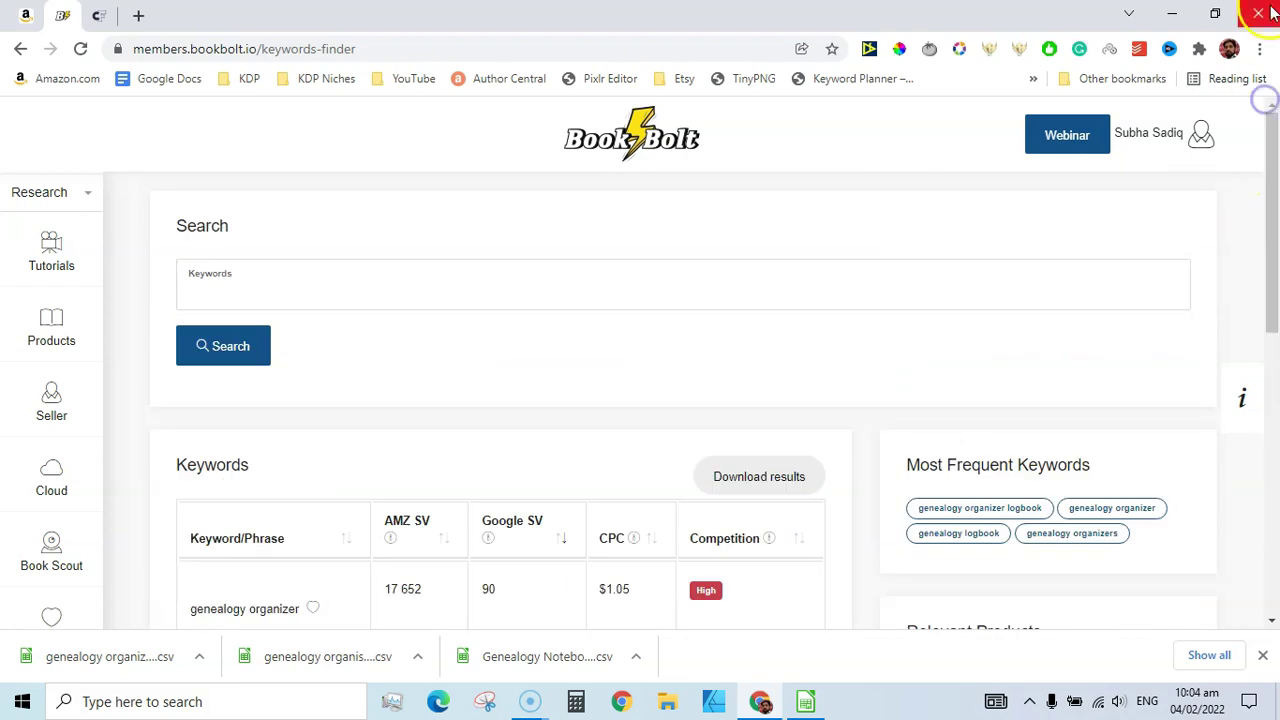
click(788, 478)
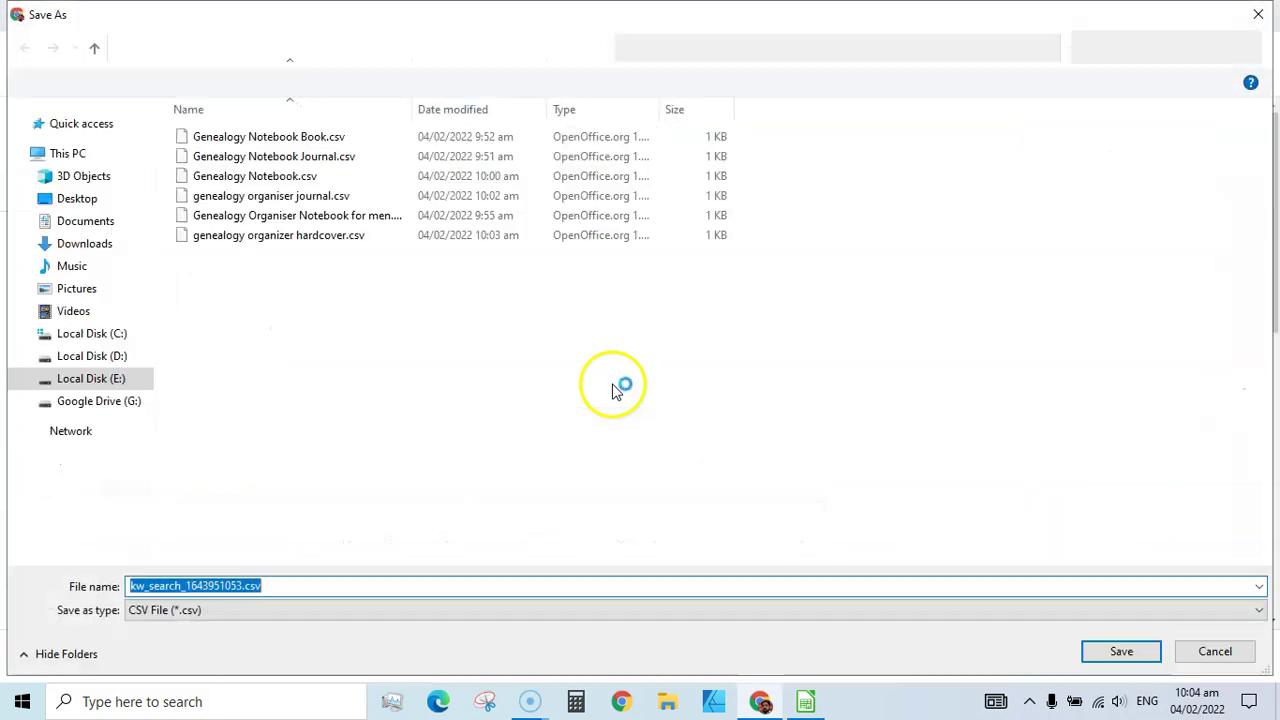
key(ctrl+v)
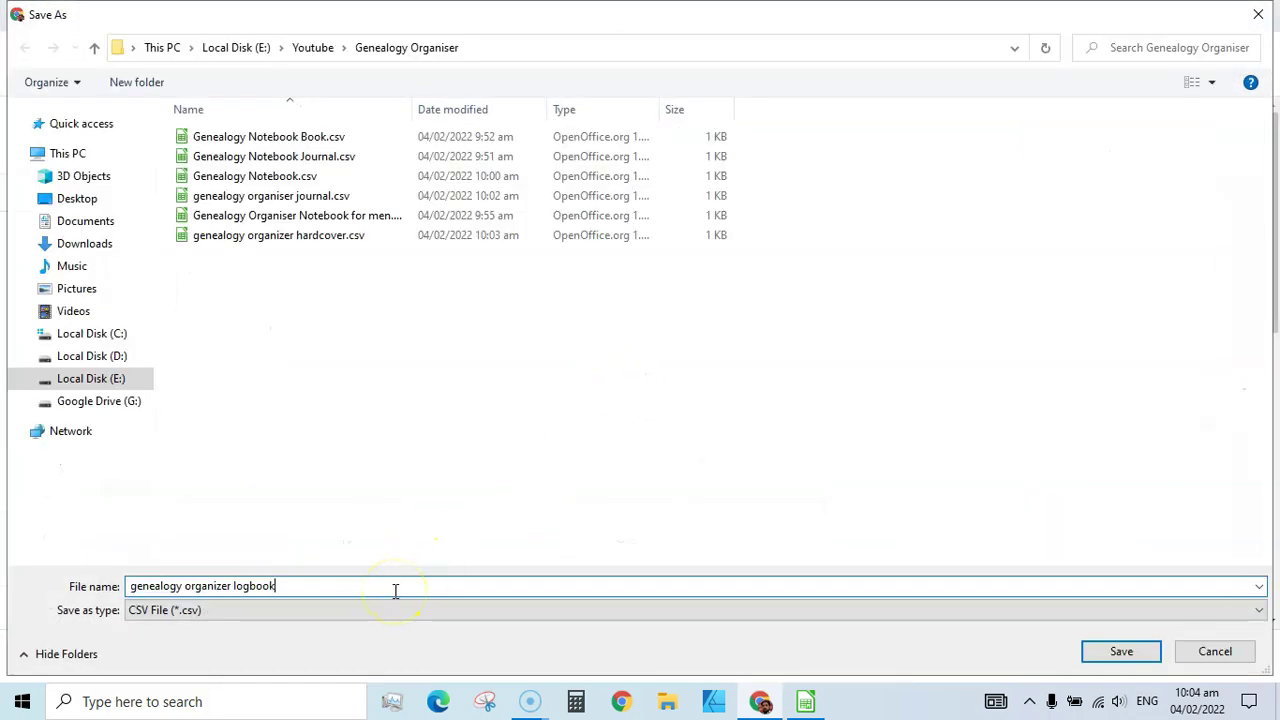
key(Return)
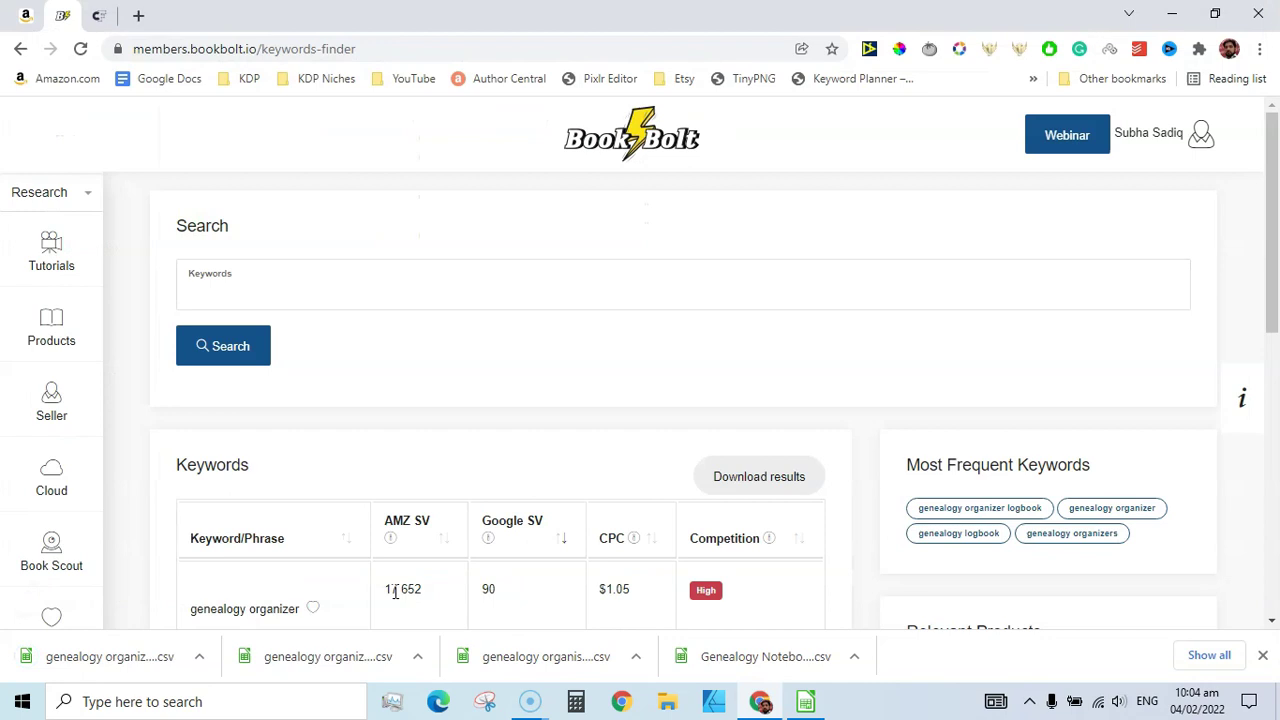
click(10, 12)
Step: Search Amazon for the suggestion 'genealogy organizer notebook for teens'
key(Delete)
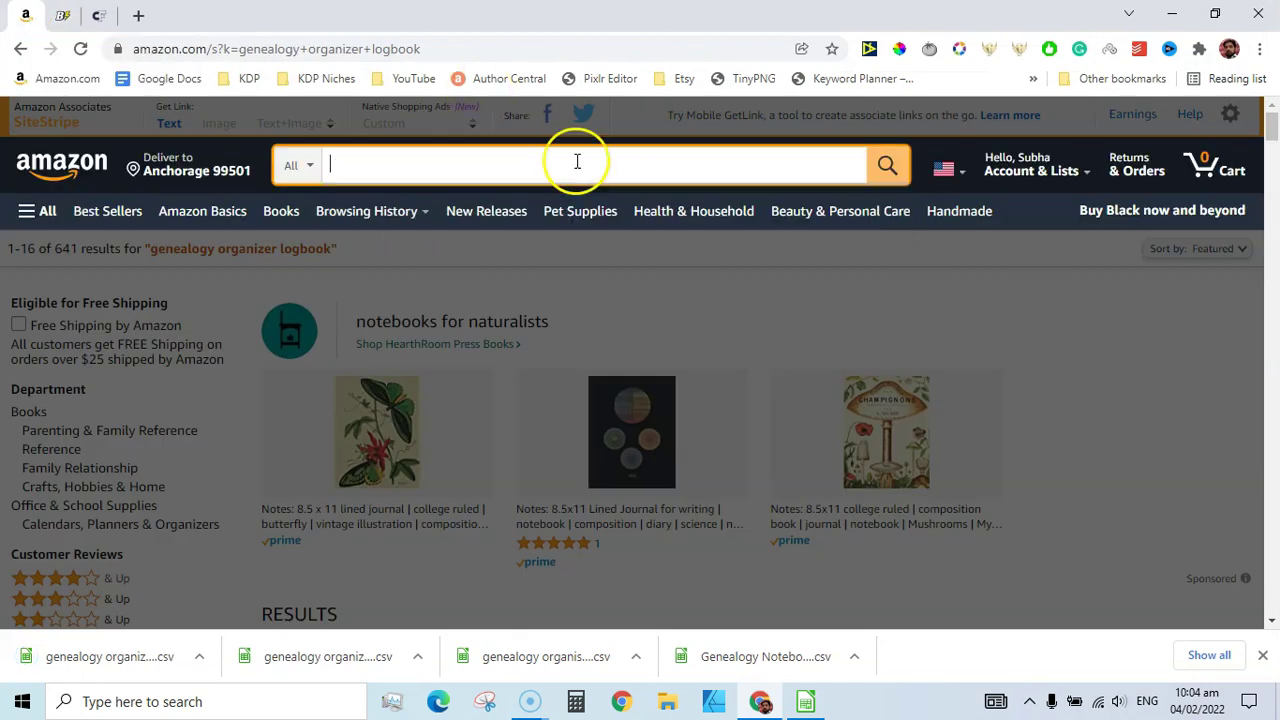
text(genealogy)
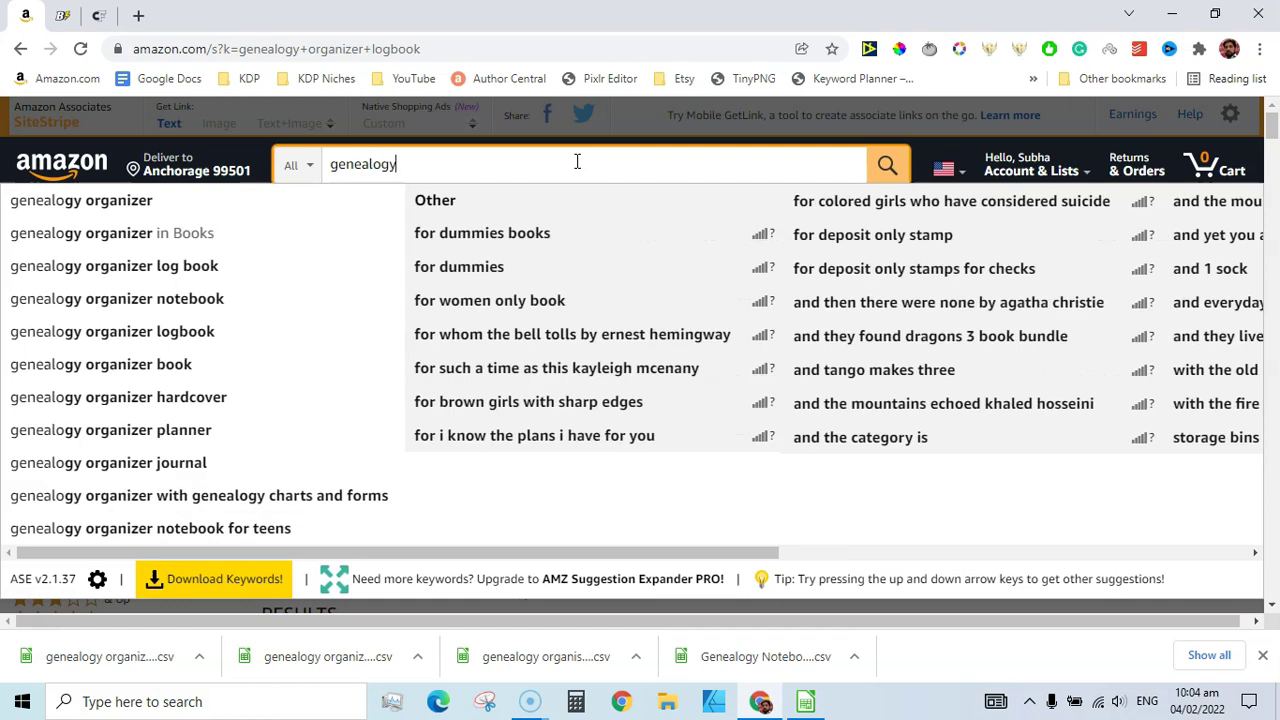
drag(1272, 125, 1273, 145)
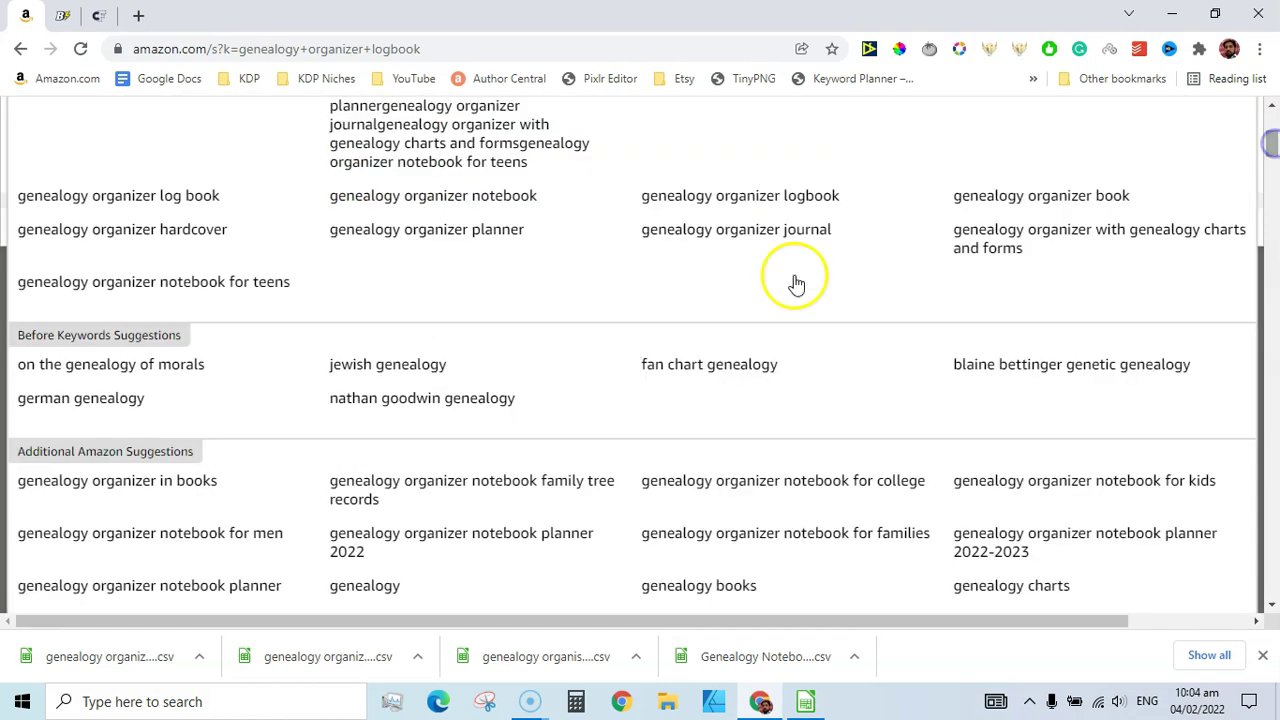
click(209, 285)
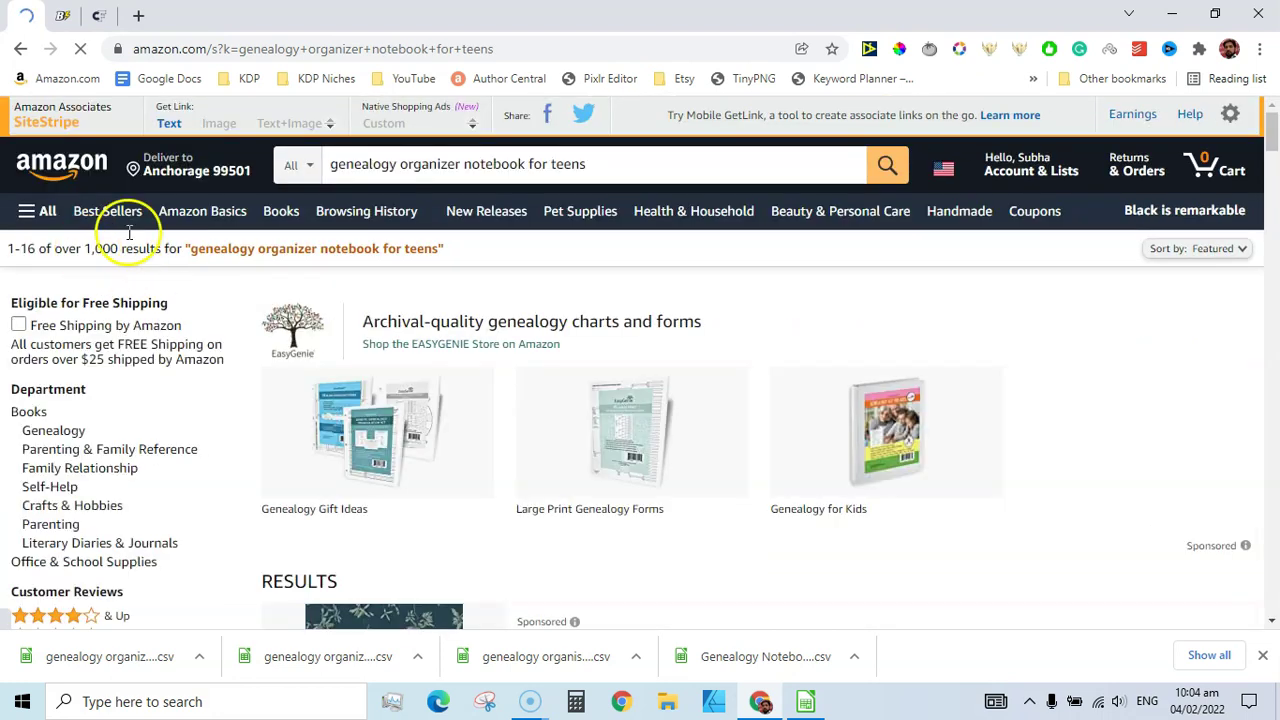
Step: Trim the search query back toward 'genealogy' to bring up notebook suggestions
triple_click(518, 162)
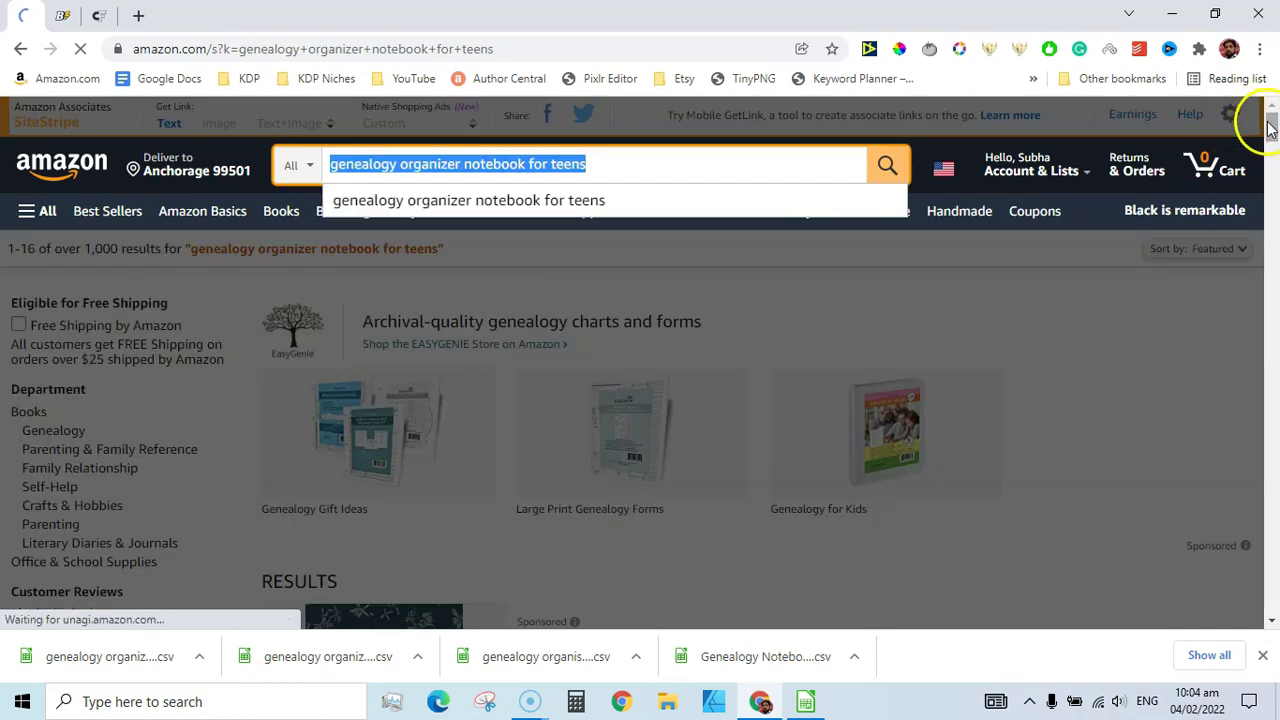
drag(1264, 127, 1258, 14)
click(652, 153)
key(BackSpace)
key(BackSpace)
key(BackSpace)
key(BackSpace)
key(BackSpace)
key(BackSpace)
key(BackSpace)
key(BackSpace)
key(BackSpace)
key(BackSpace)
key(BackSpace)
key(BackSpace)
key(BackSpace)
key(BackSpace)
key(BackSpace)
key(BackSpace)
key(BackSpace)
key(BackSpace)
key(BackSpace)
key(BackSpace)
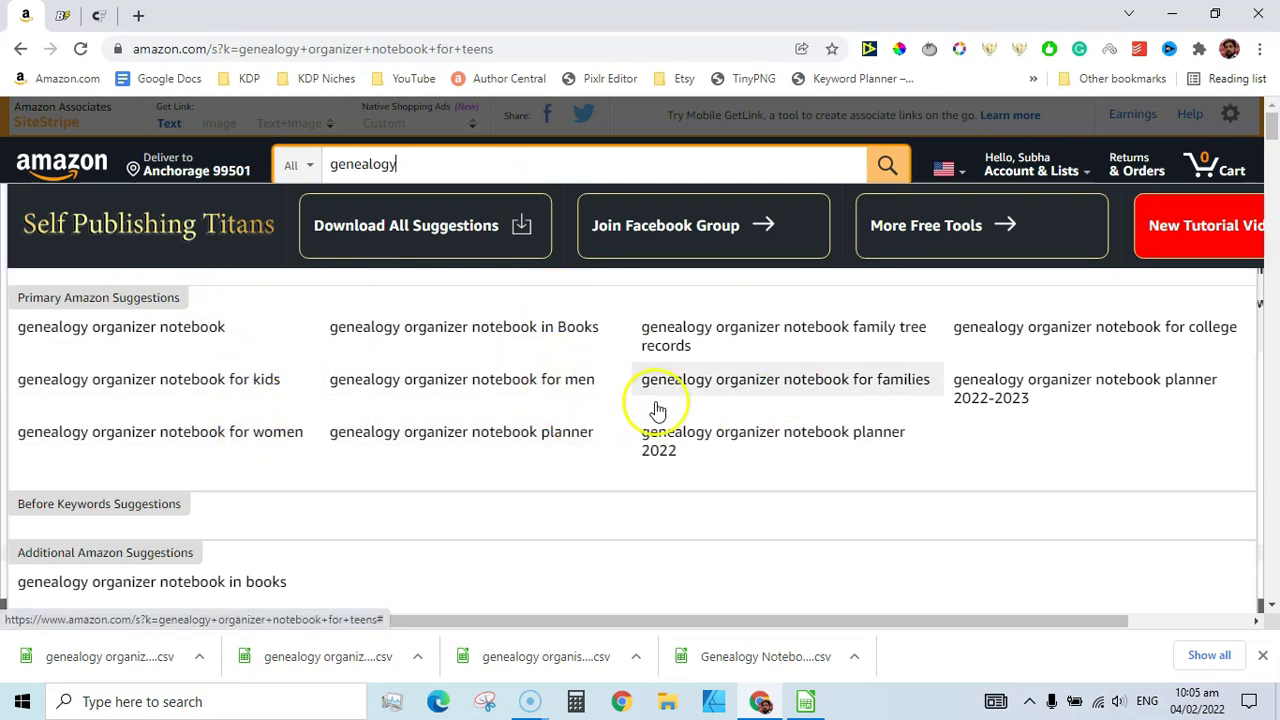
Step: Search Amazon for 'genealogy organizer notebook family tree records', then for 'genealogy notebook'
click(770, 340)
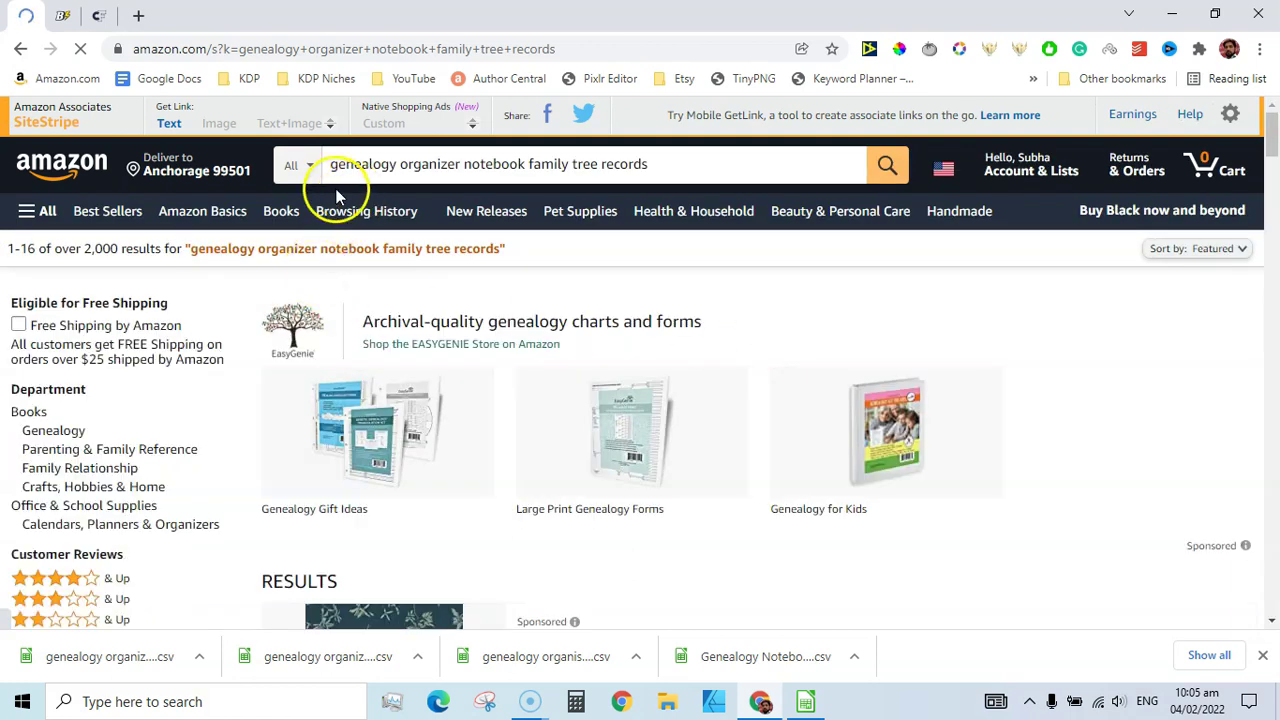
click(694, 164)
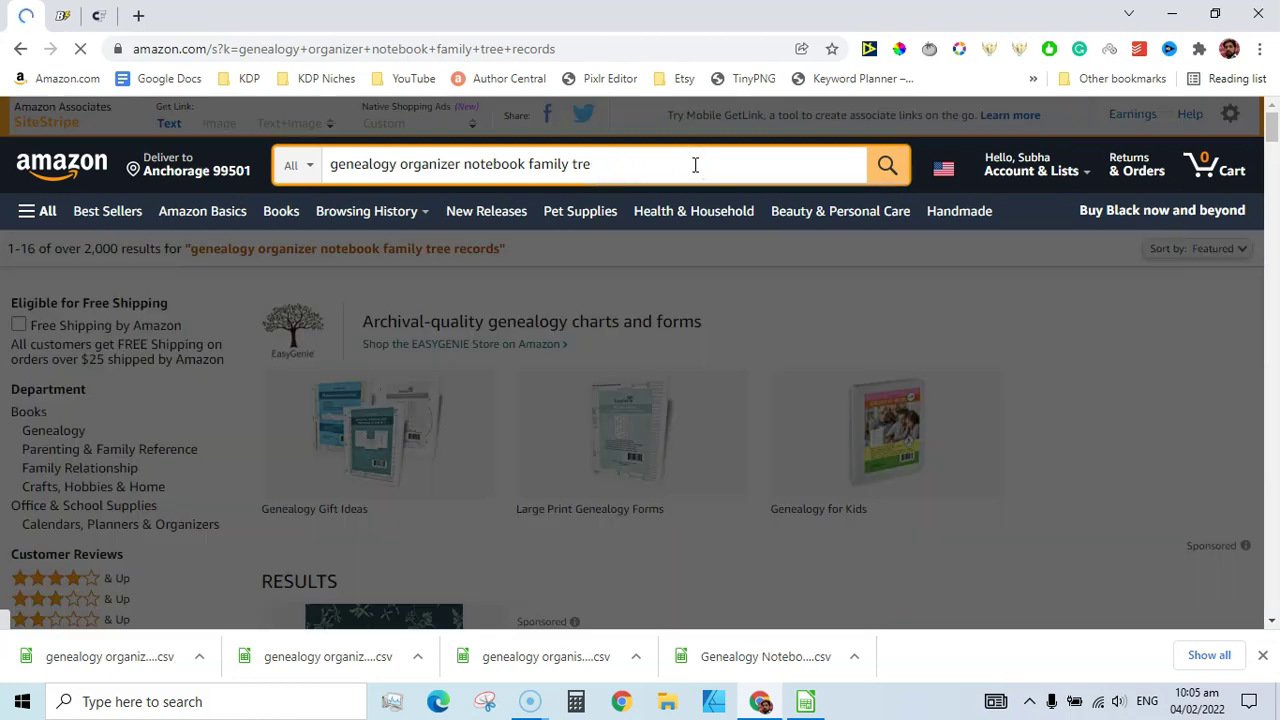
key(BackSpace)
key(BackSpace)
key(BackSpace)
key(BackSpace)
key(BackSpace)
key(BackSpace)
key(BackSpace)
key(BackSpace)
key(BackSpace)
key(BackSpace)
key(BackSpace)
key(BackSpace)
key(BackSpace)
key(BackSpace)
key(BackSpace)
key(BackSpace)
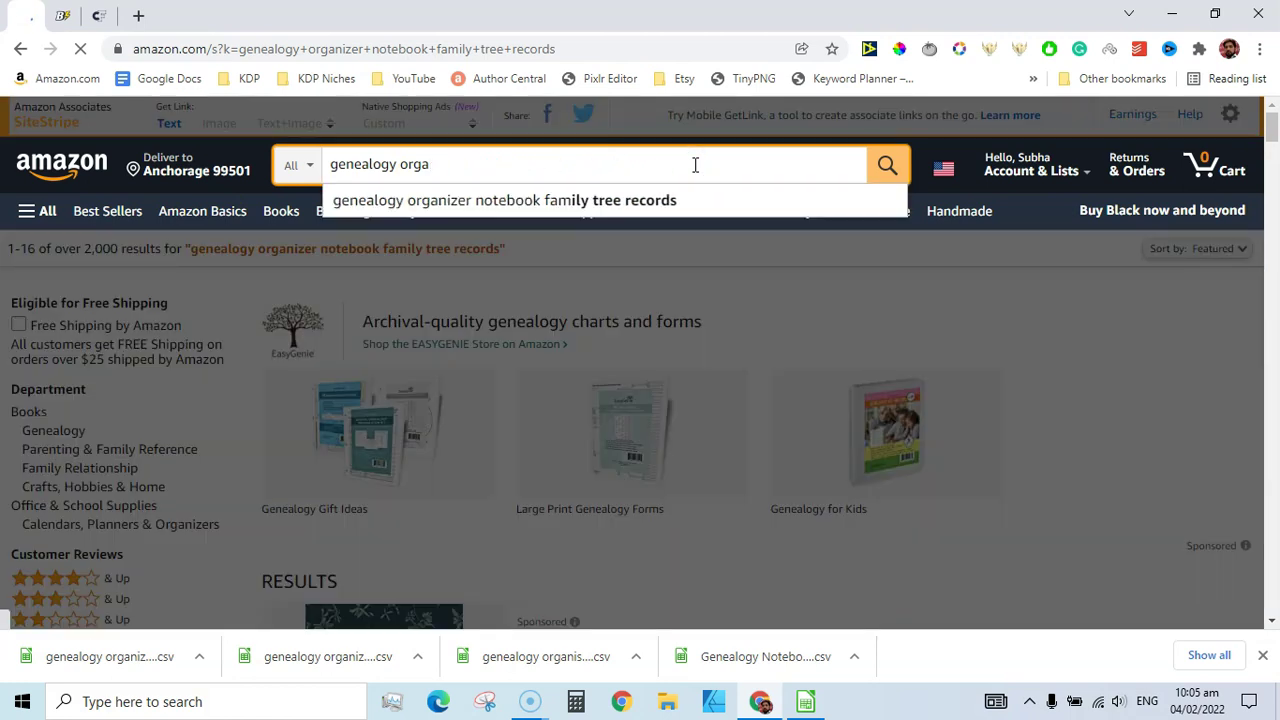
key(BackSpace)
key(BackSpace)
key(BackSpace)
key(BackSpace)
text(note)
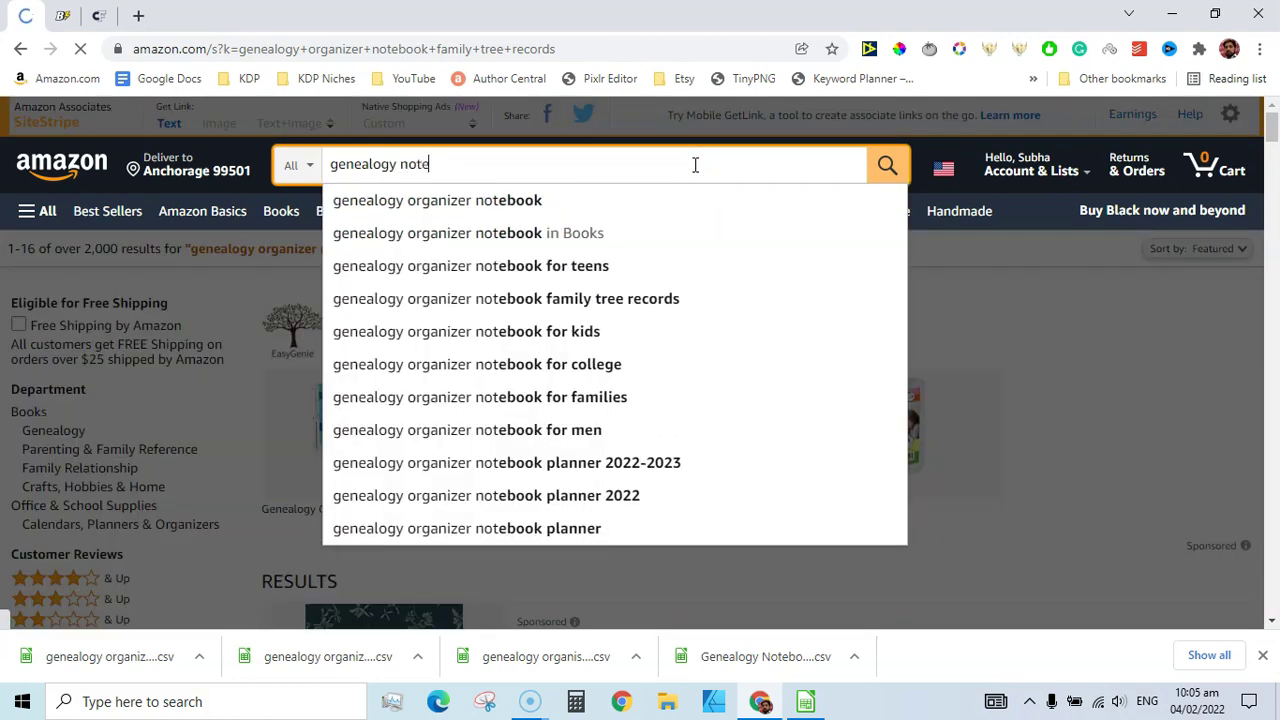
text(book)
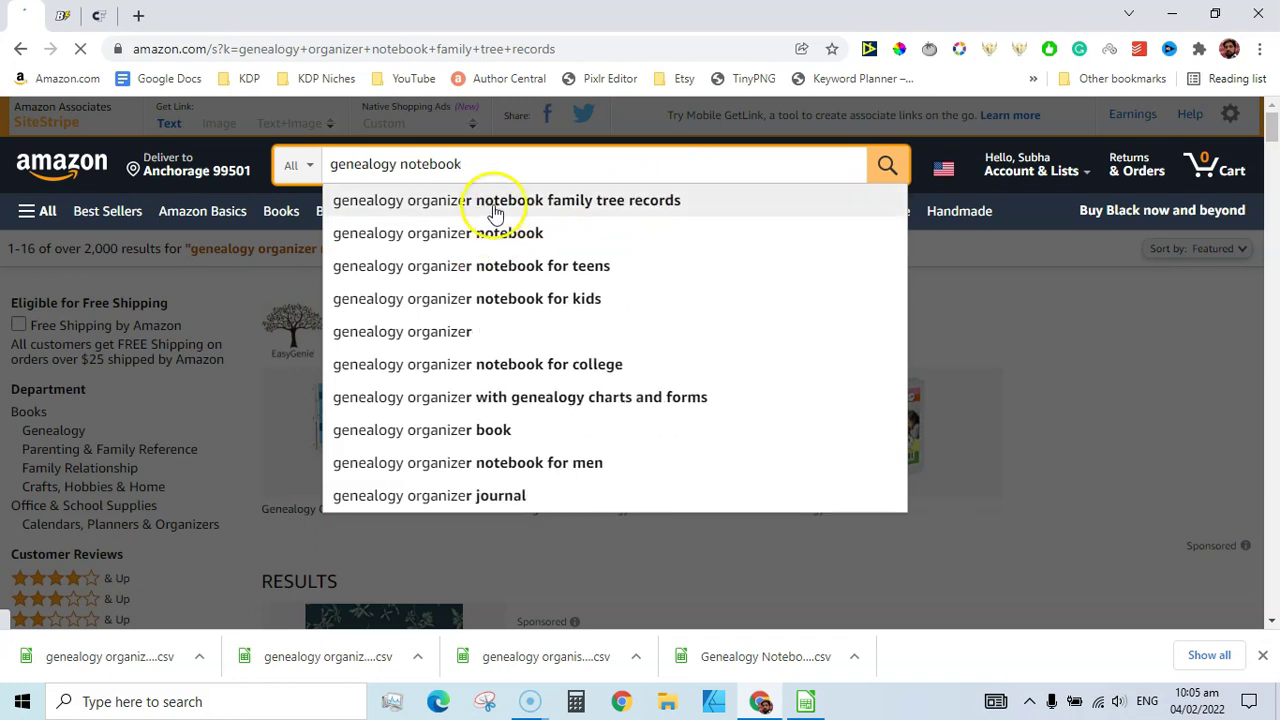
click(887, 166)
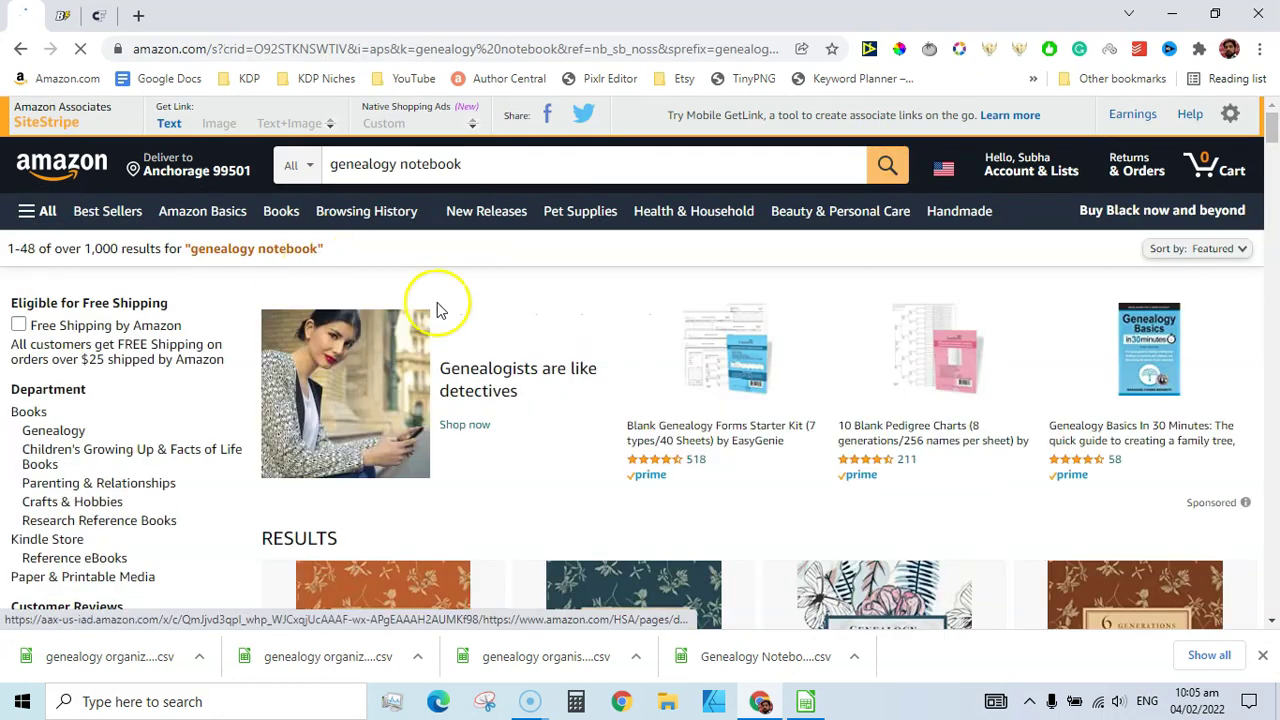
Step: Scroll through the genealogy notebook results and trim the query to 'genealogy' for suggestions
drag(1272, 135, 1272, 170)
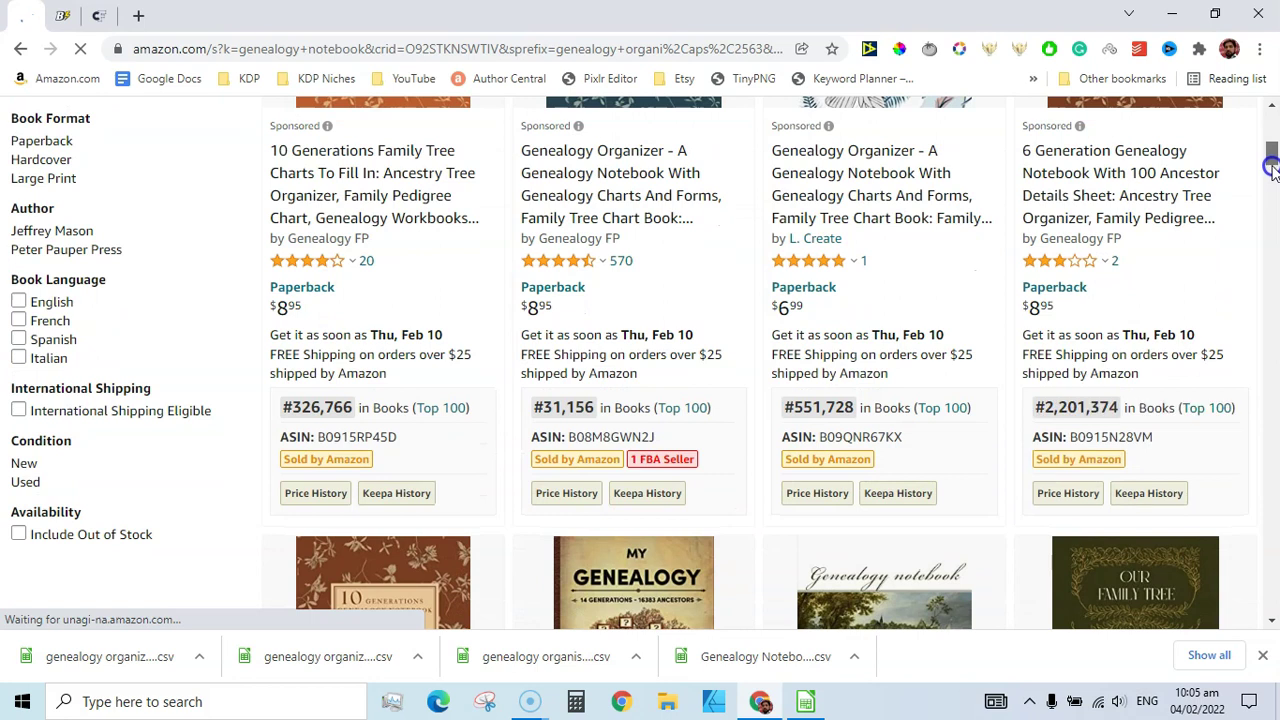
drag(1272, 170, 1265, 35)
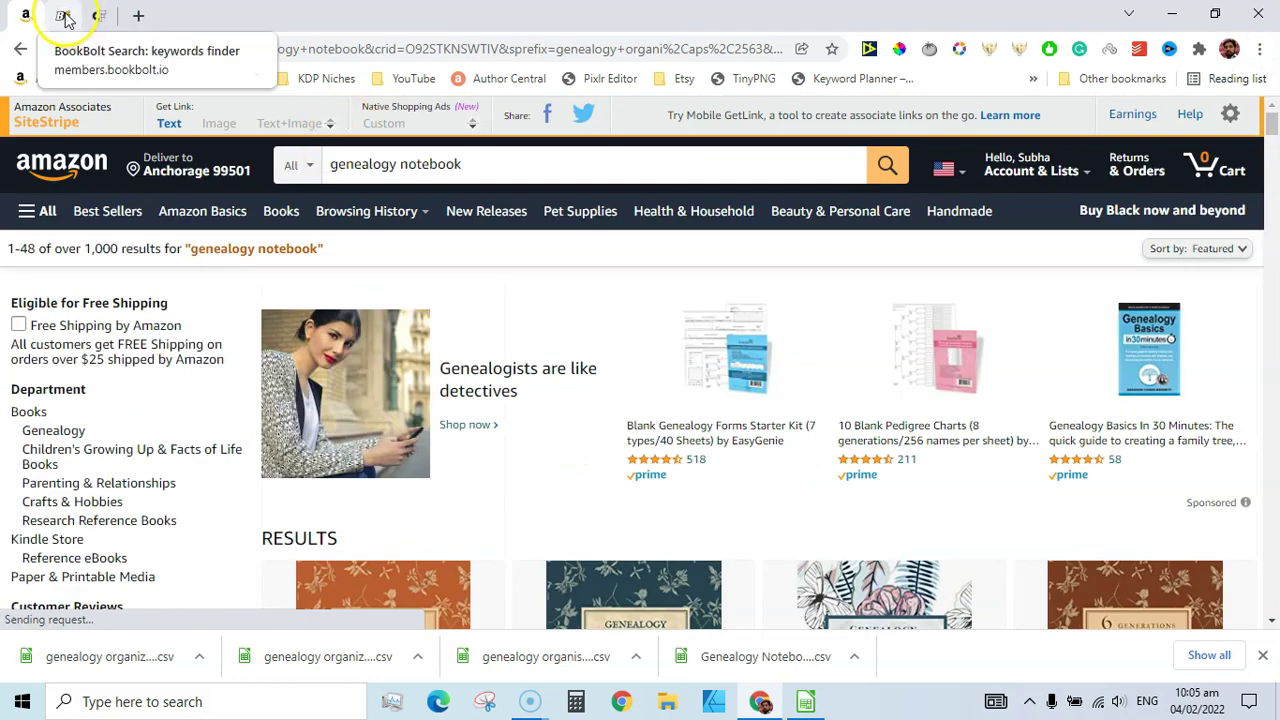
click(584, 157)
key(BackSpace)
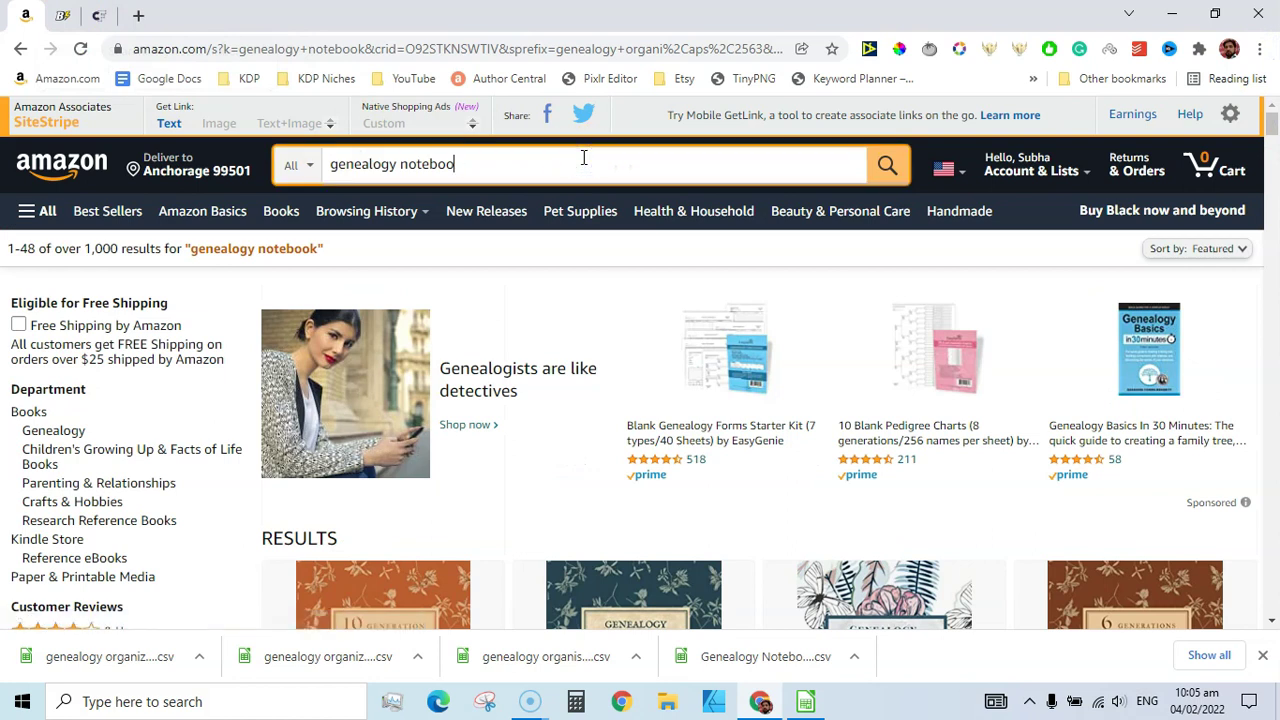
key(BackSpace)
key(BackSpace)
key(BackSpace)
key(BackSpace)
key(BackSpace)
key(BackSpace)
key(BackSpace)
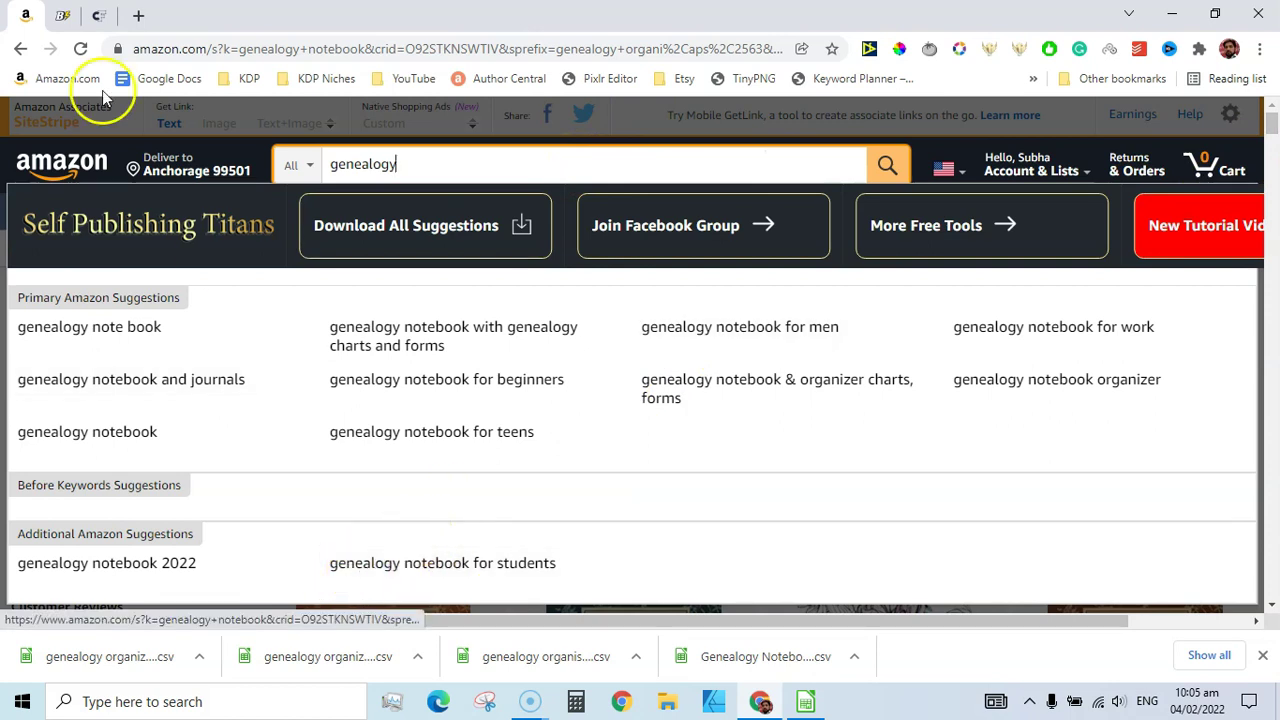
click(62, 15)
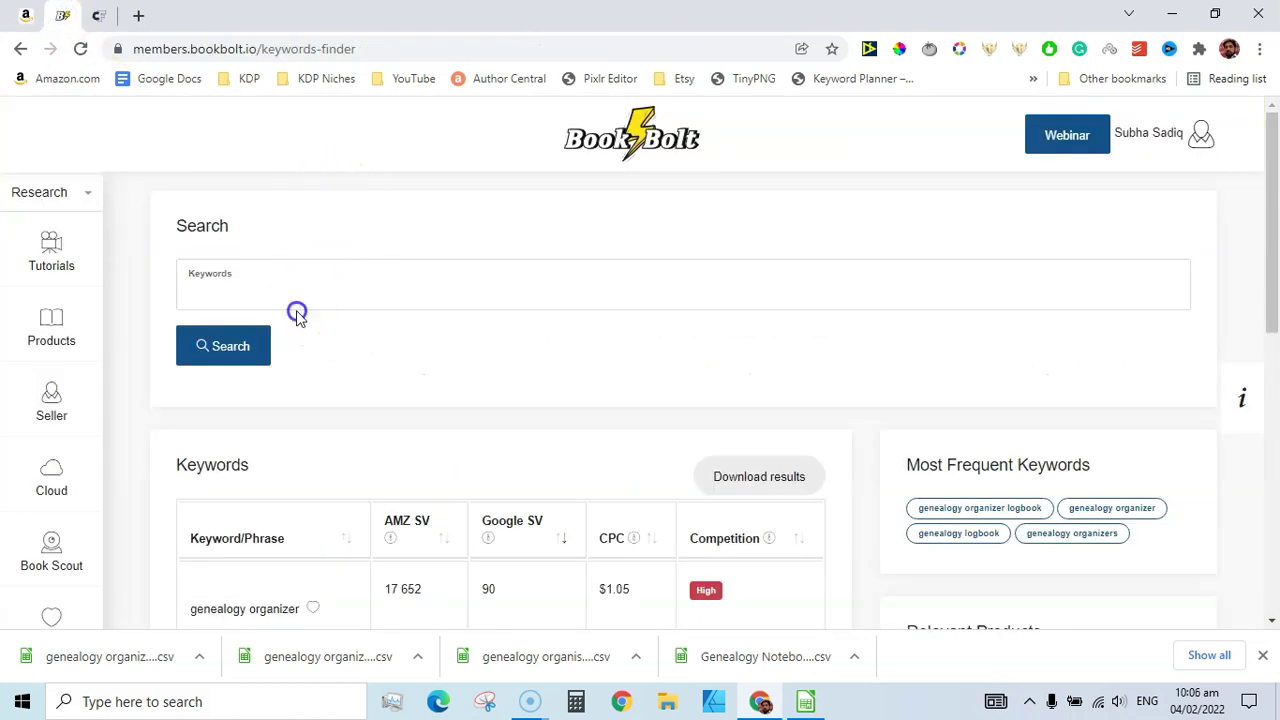
Step: Search Amazon for 'genealogy notebook for students' and copy the query
click(26, 15)
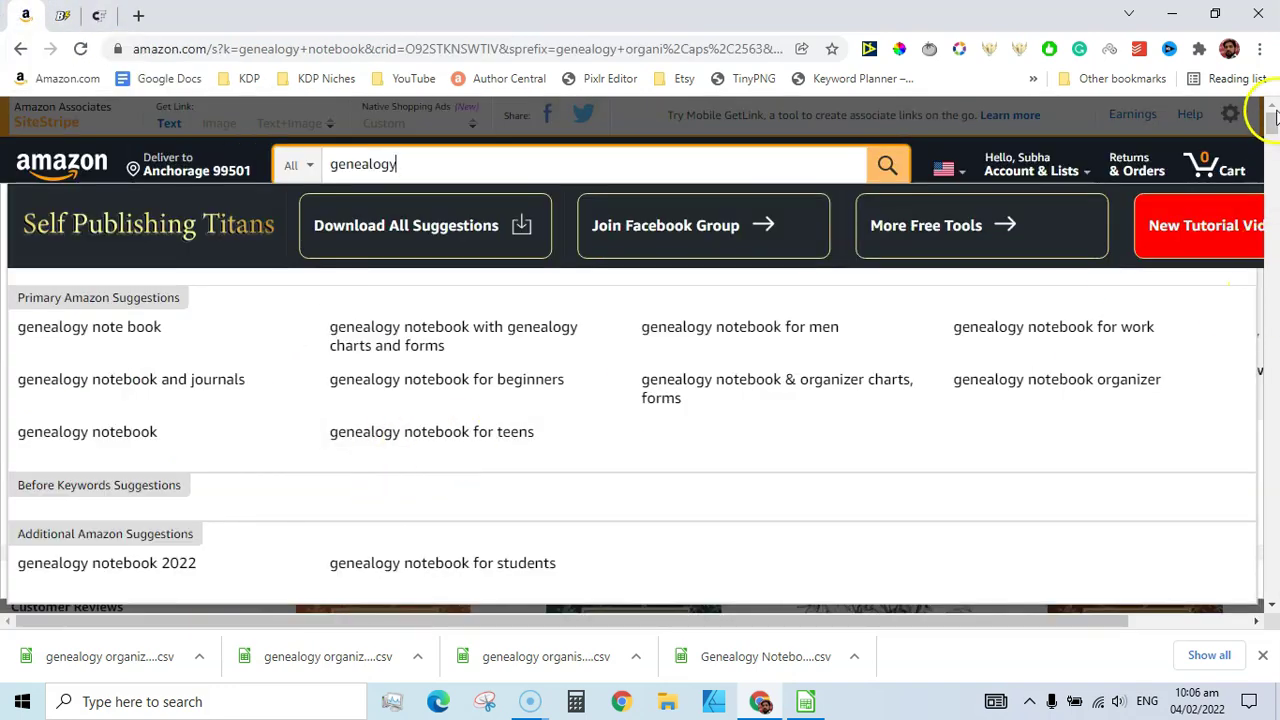
click(442, 563)
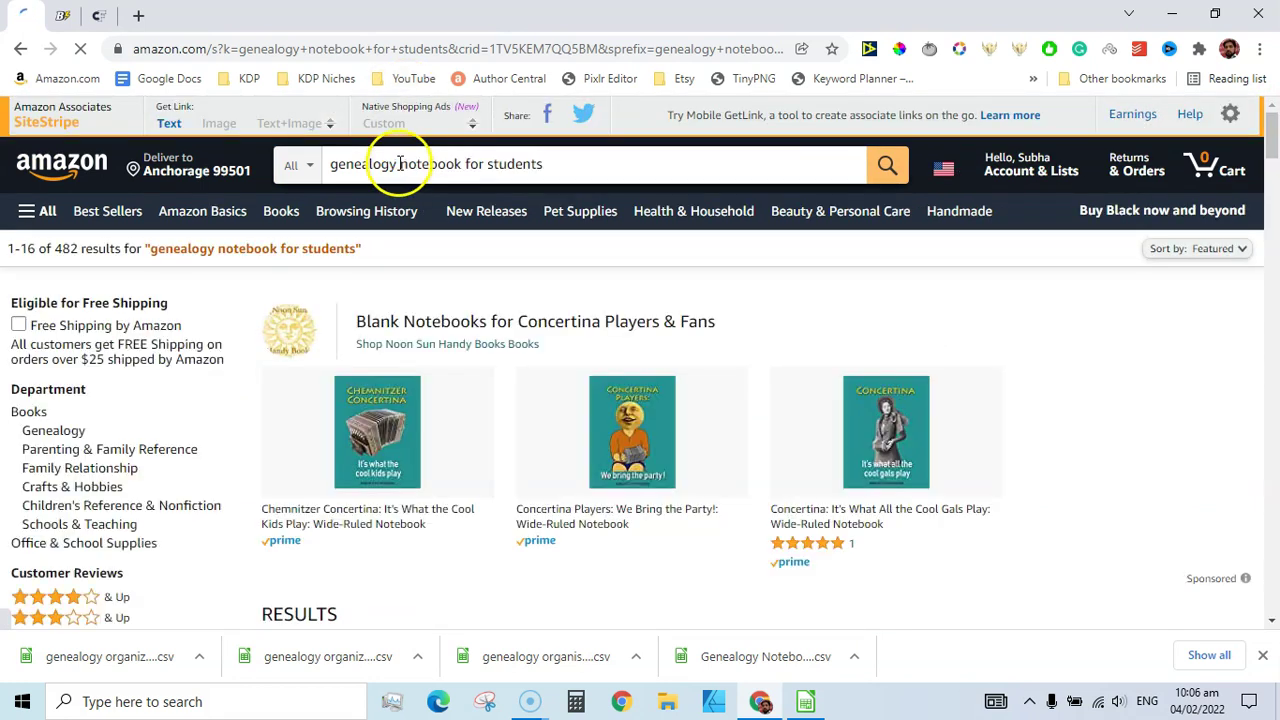
triple_click(398, 164)
right_click(398, 164)
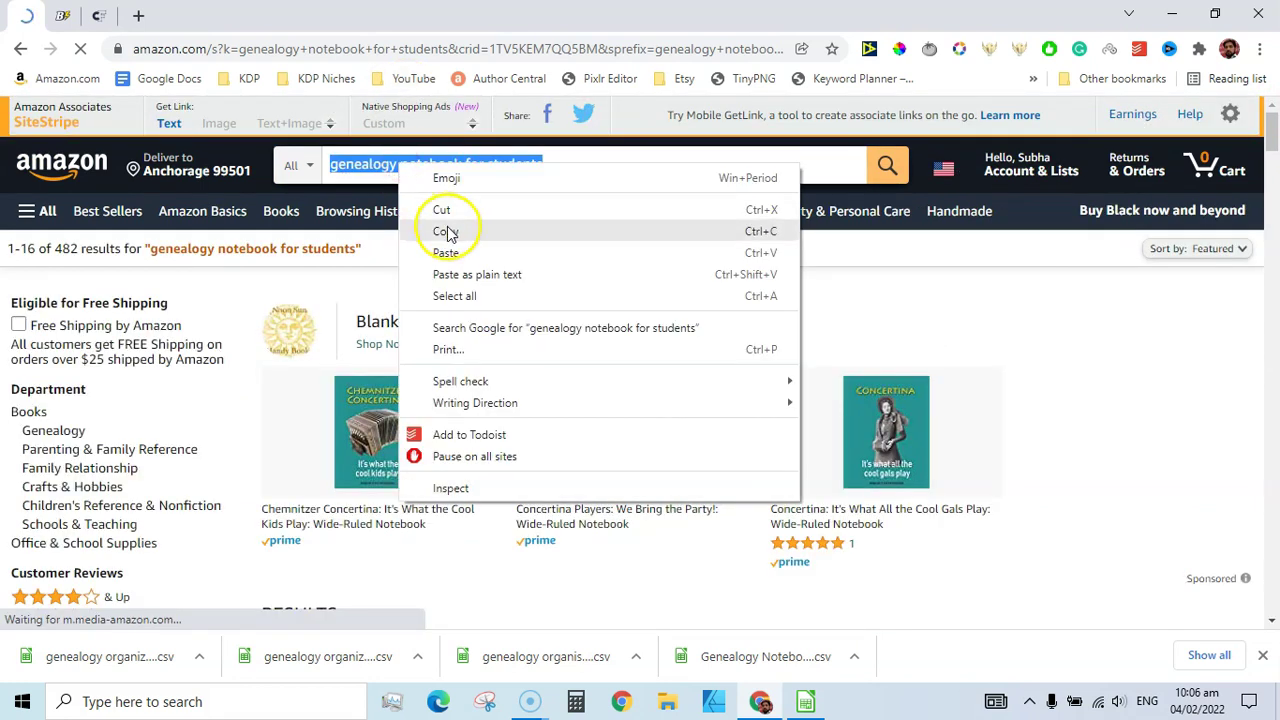
click(449, 231)
Step: Run a Book Bolt keyword search for it, sorted by highest Google SV first
click(64, 15)
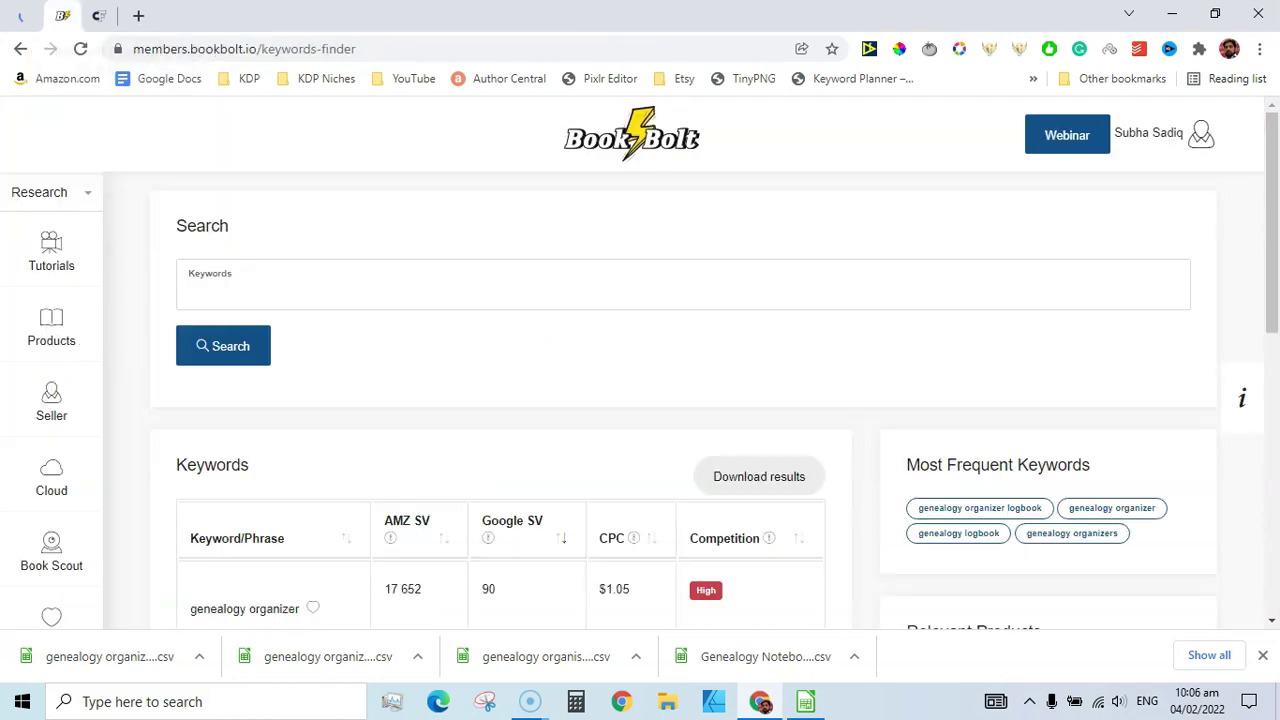
click(298, 299)
key(ctrl+v)
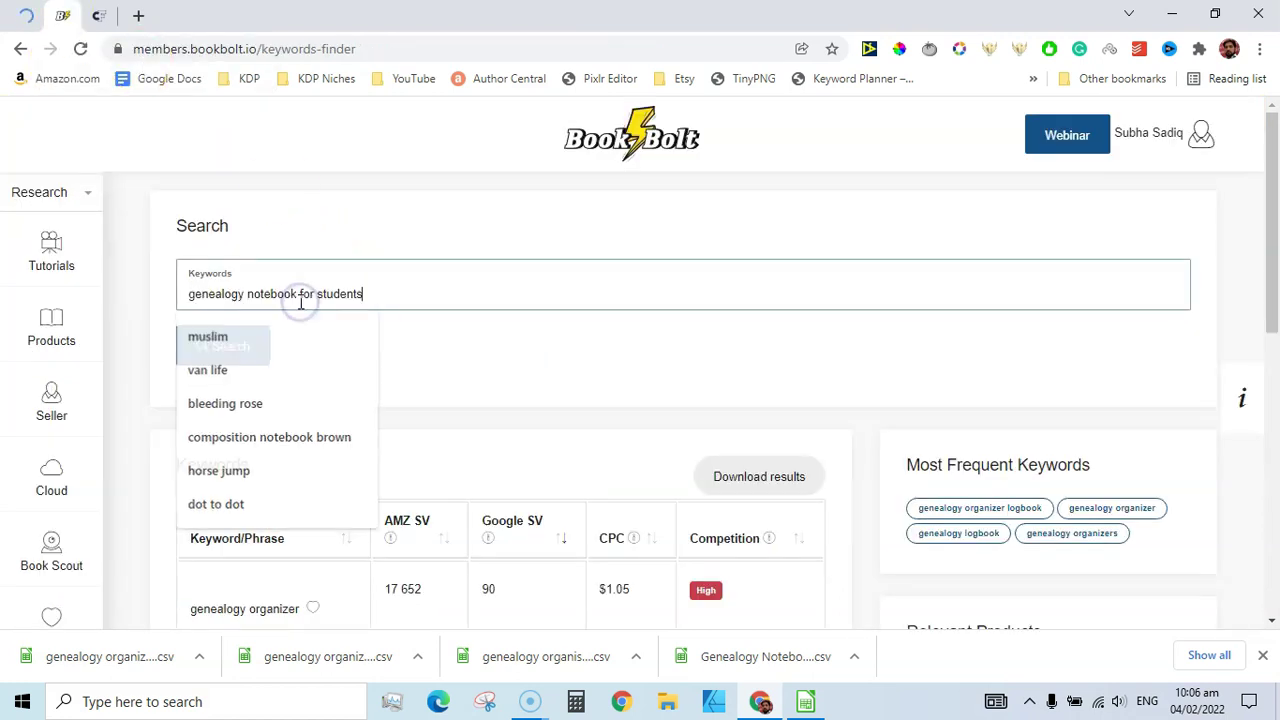
key(Return)
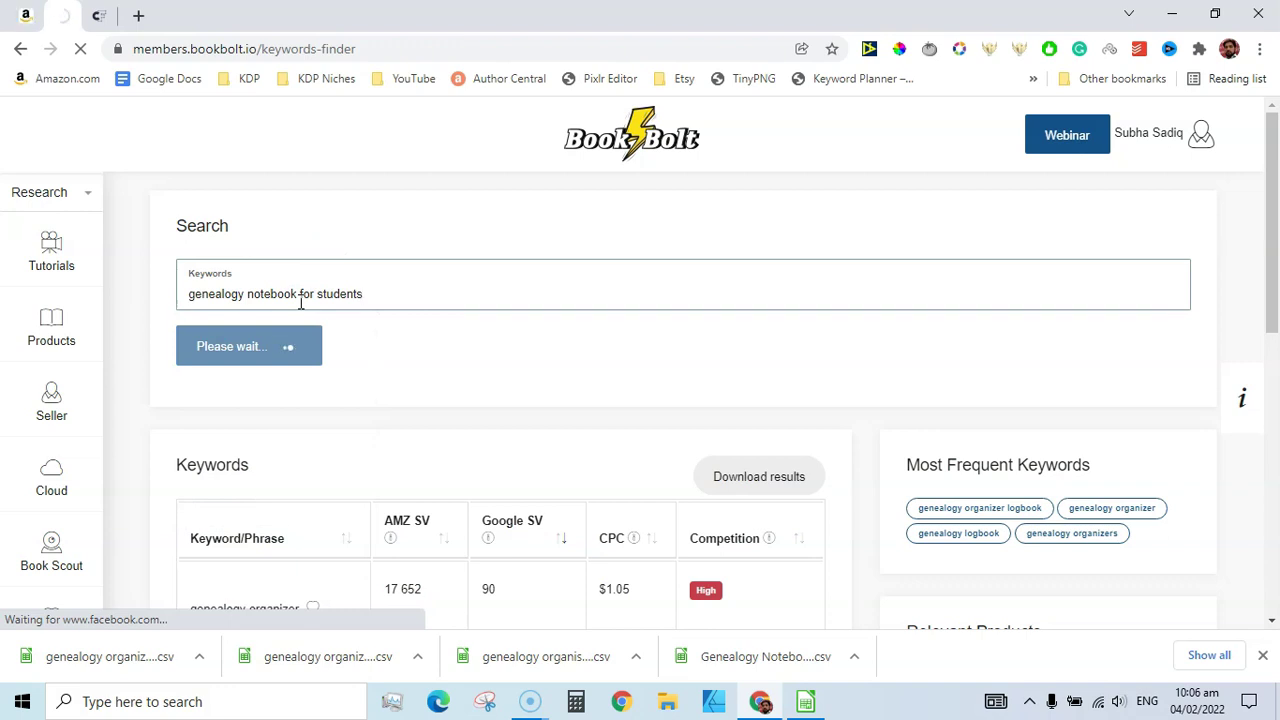
drag(1270, 110, 1275, 245)
click(514, 496)
click(515, 500)
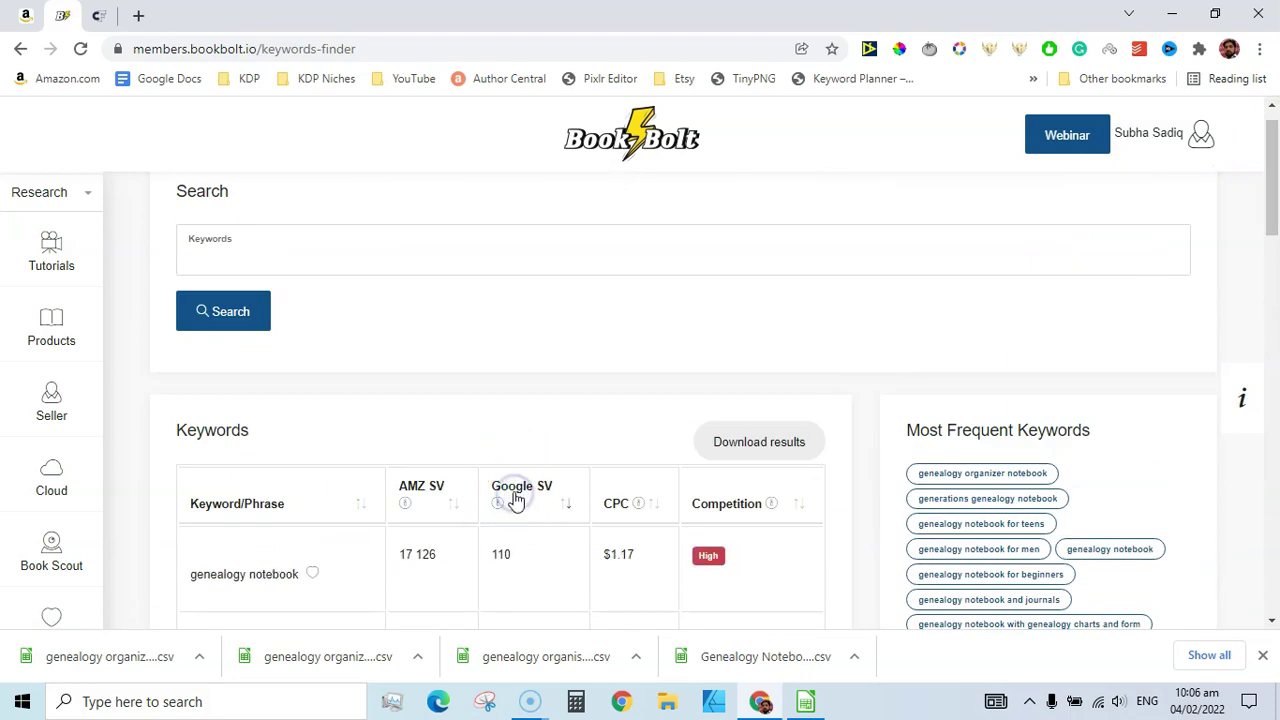
Step: Download the results as the CSV 'genealogy notebook for students'
click(1275, 140)
drag(1277, 172, 1277, 203)
click(752, 420)
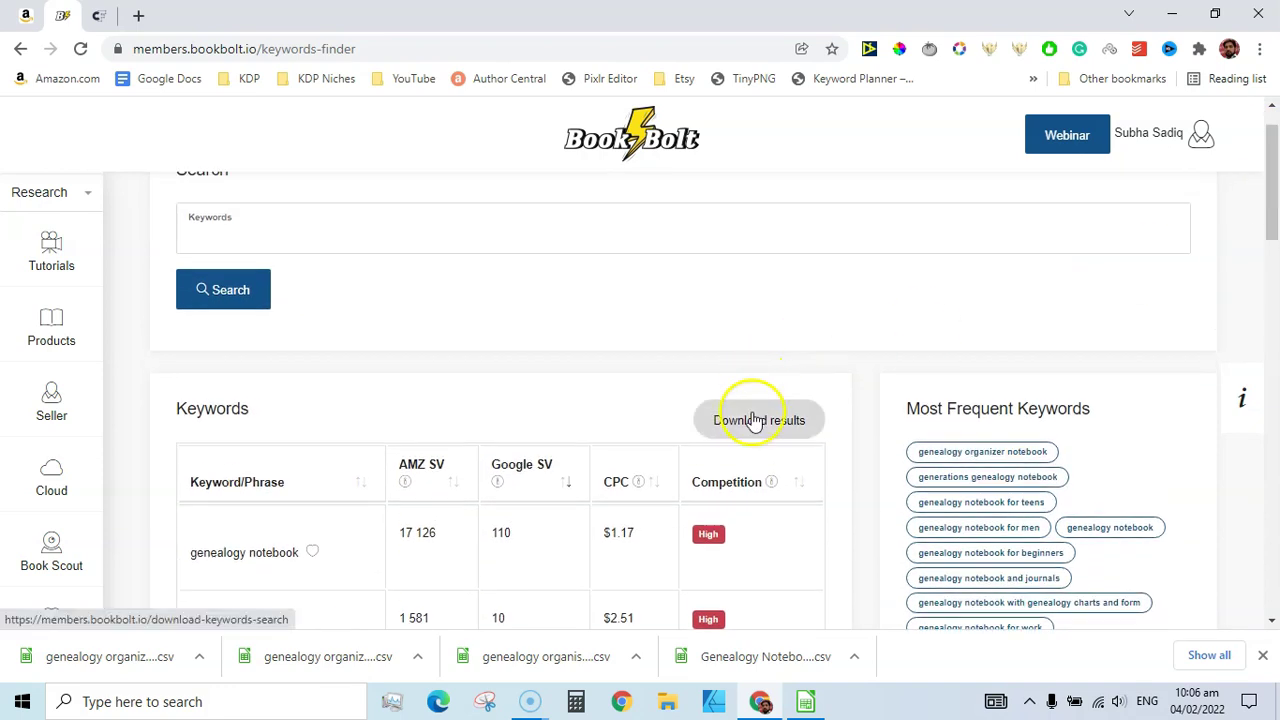
key(ctrl+v)
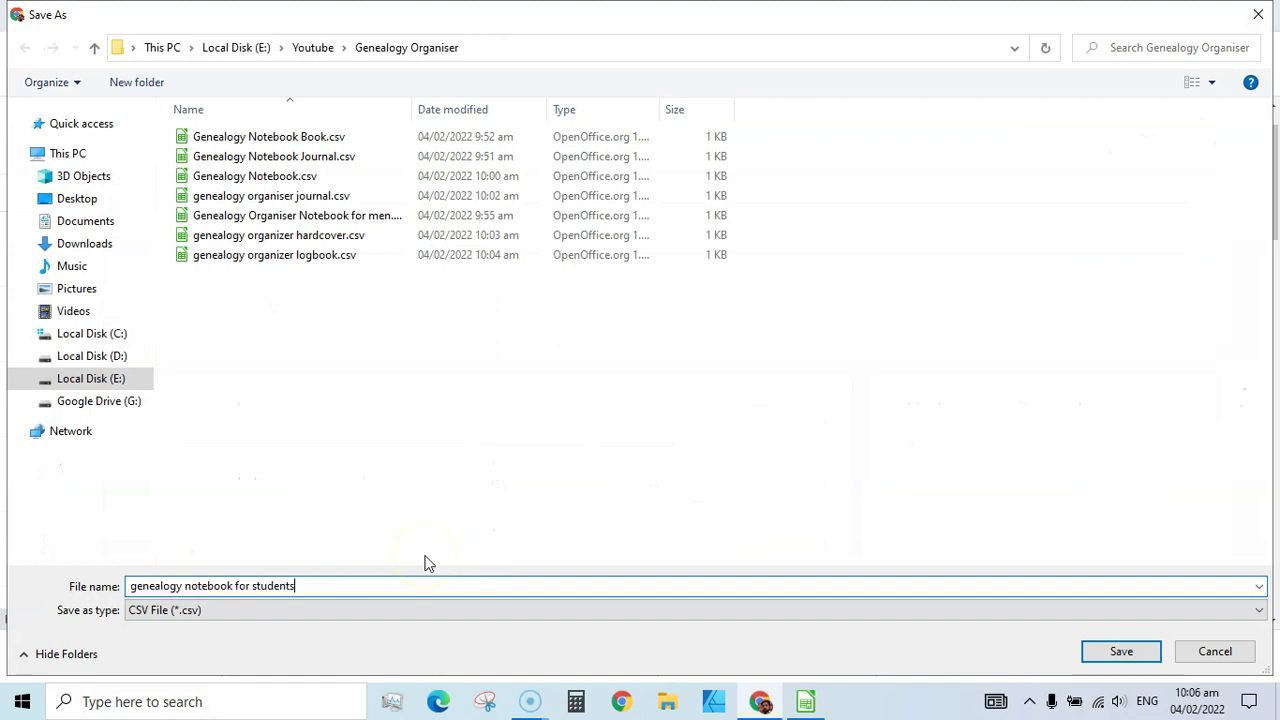
key(Return)
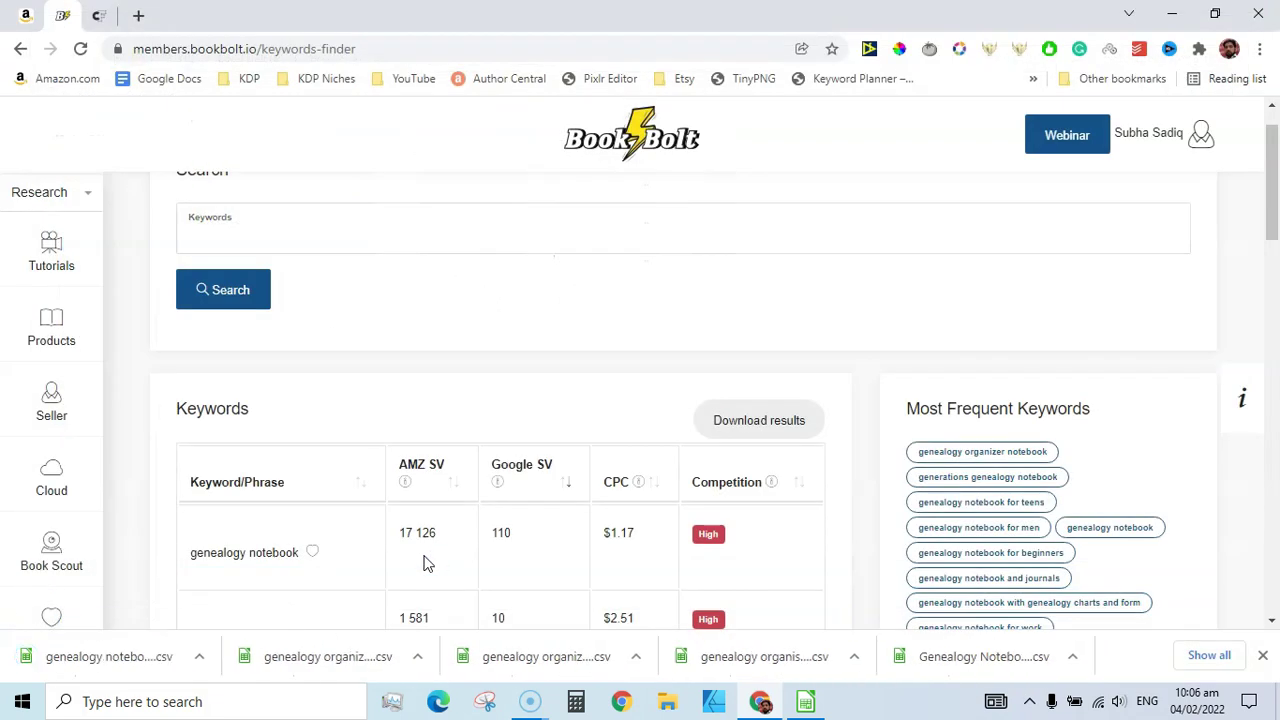
click(25, 15)
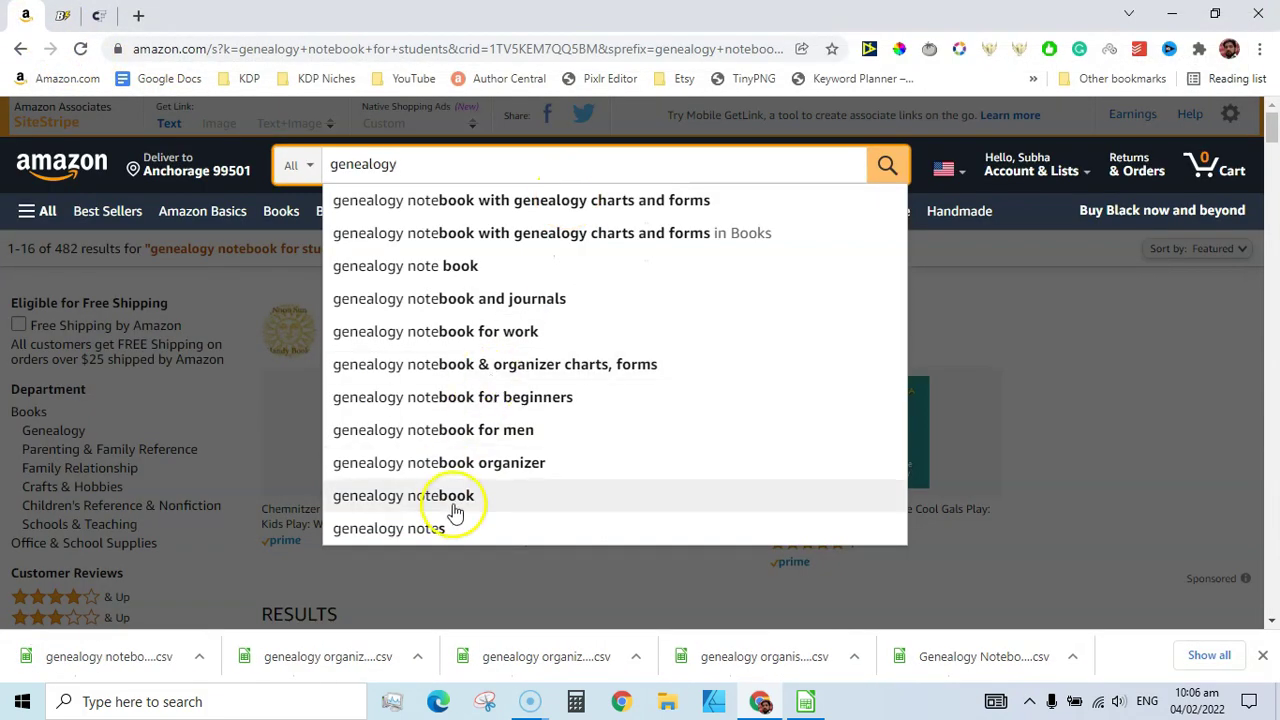
Step: Search Amazon for 'genealogy notebook 2022' and copy the query
text(notebook 2022)
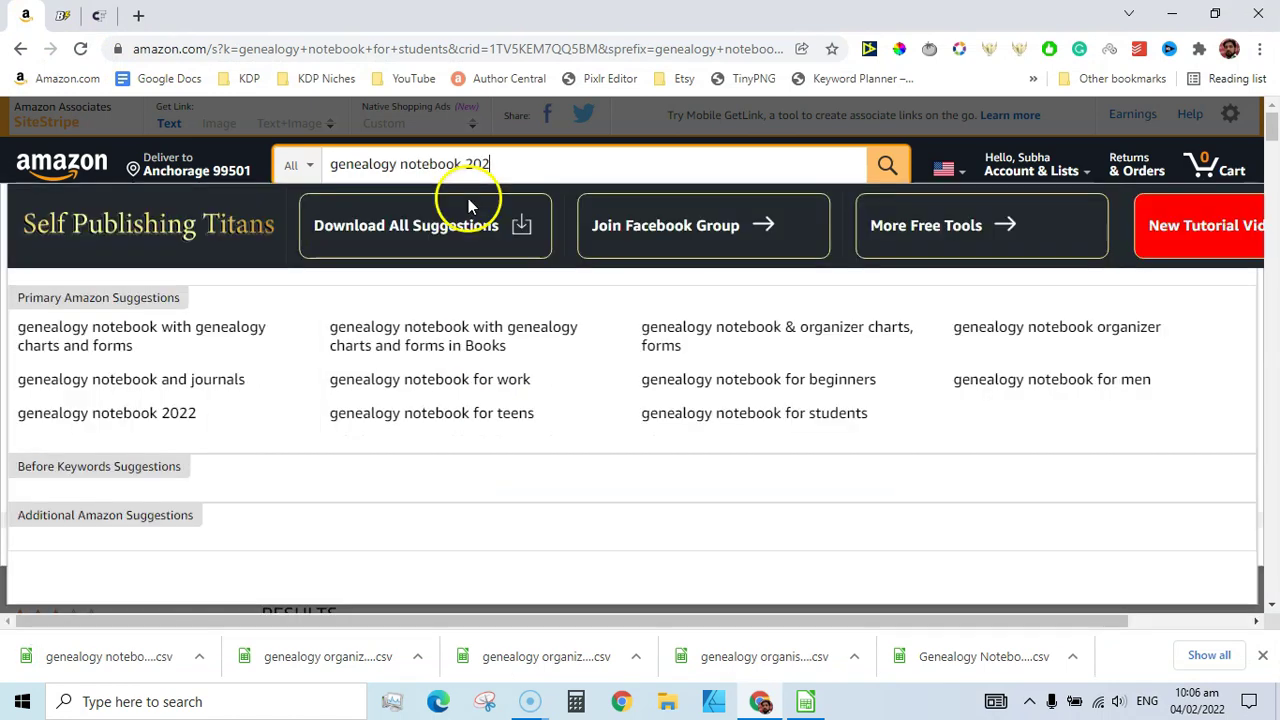
key(Return)
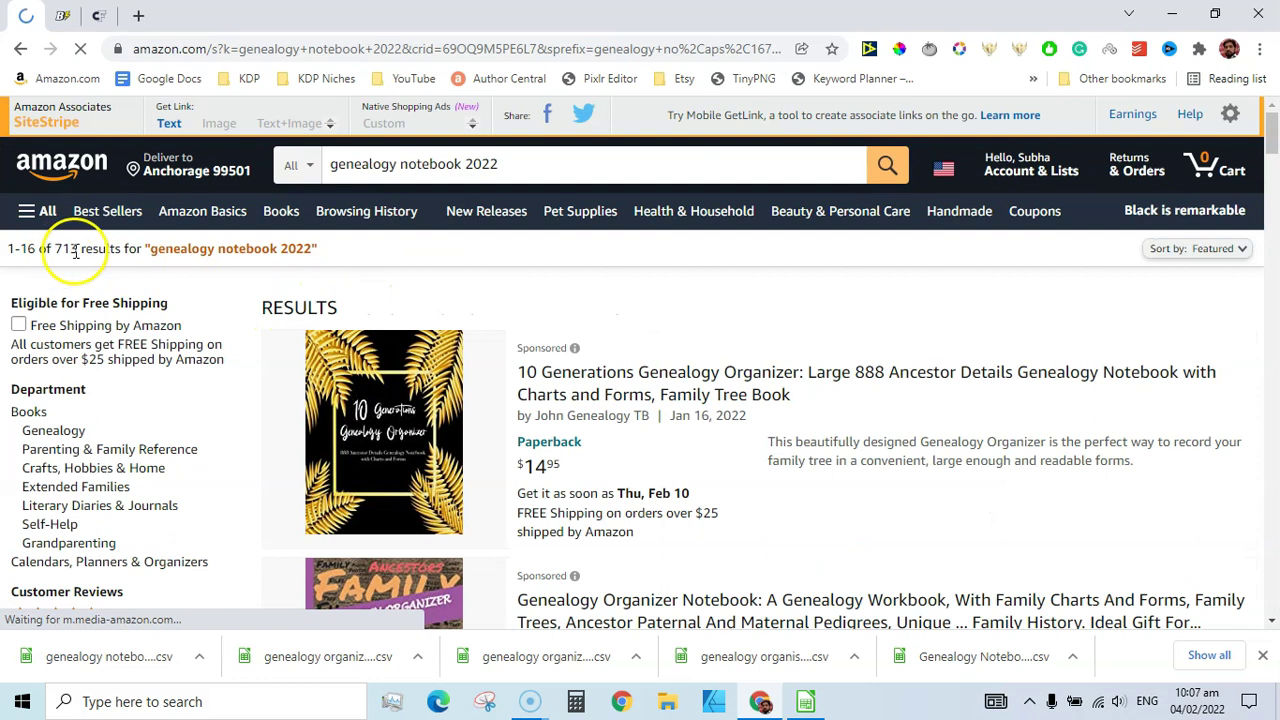
triple_click(395, 166)
right_click(395, 166)
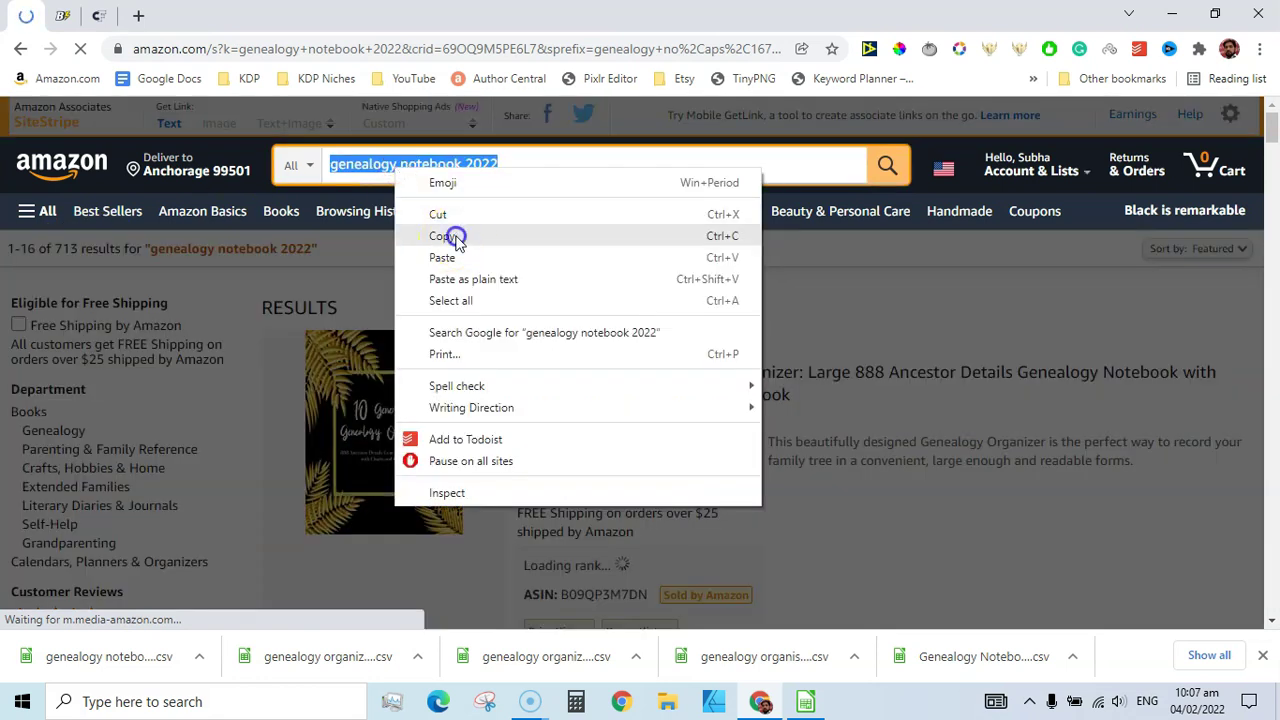
click(445, 237)
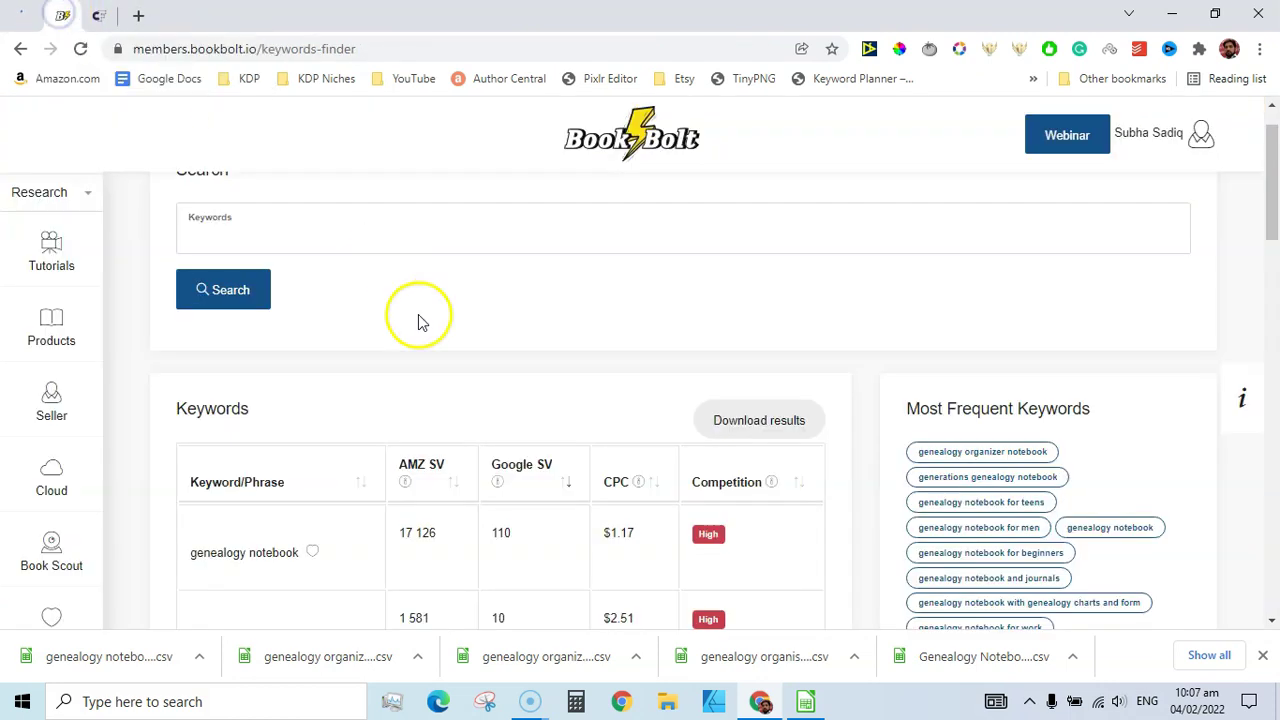
Step: Run a Book Bolt search for it, sort by Google SV, and save the CSV
click(380, 244)
key(ctrl+v)
click(256, 289)
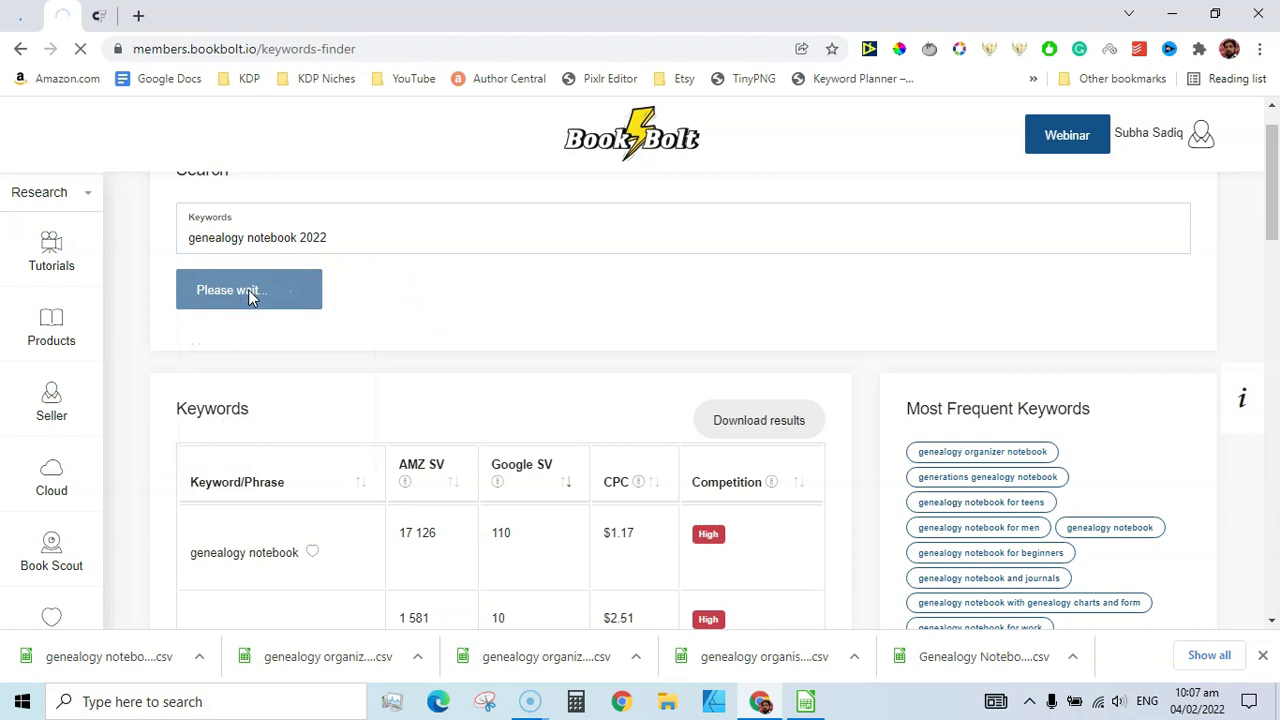
drag(1273, 172, 1246, 196)
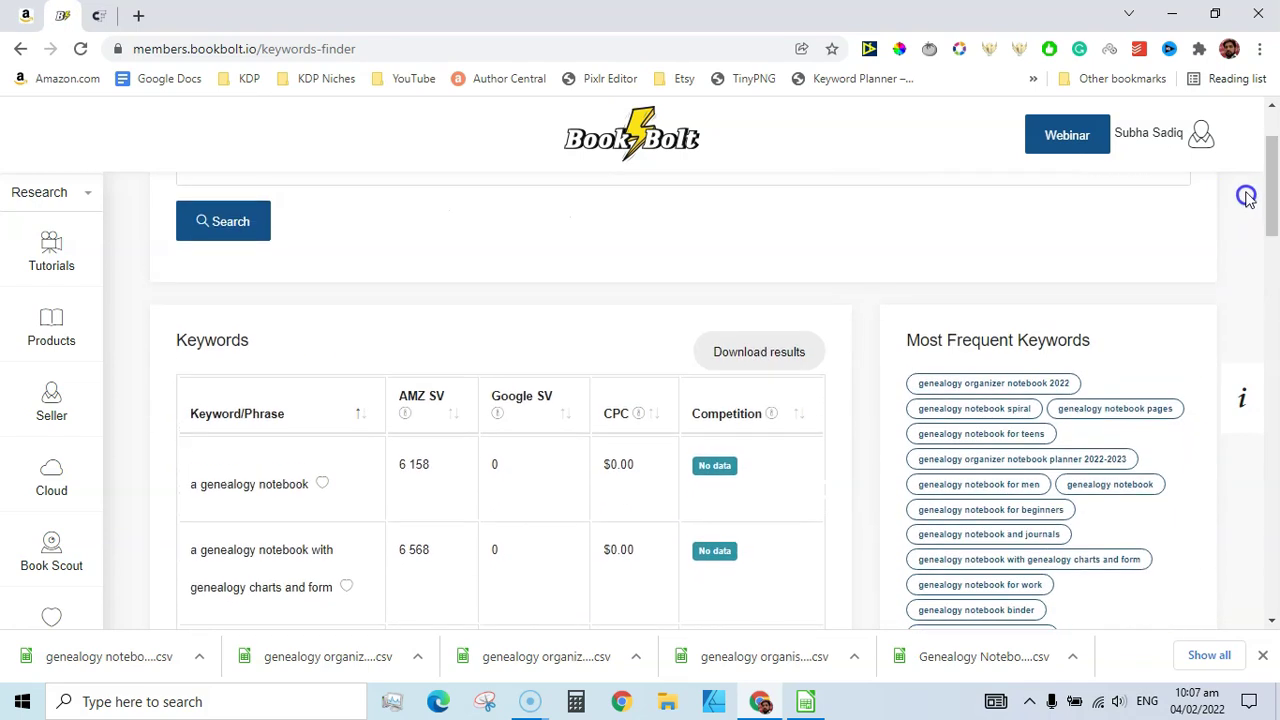
click(564, 383)
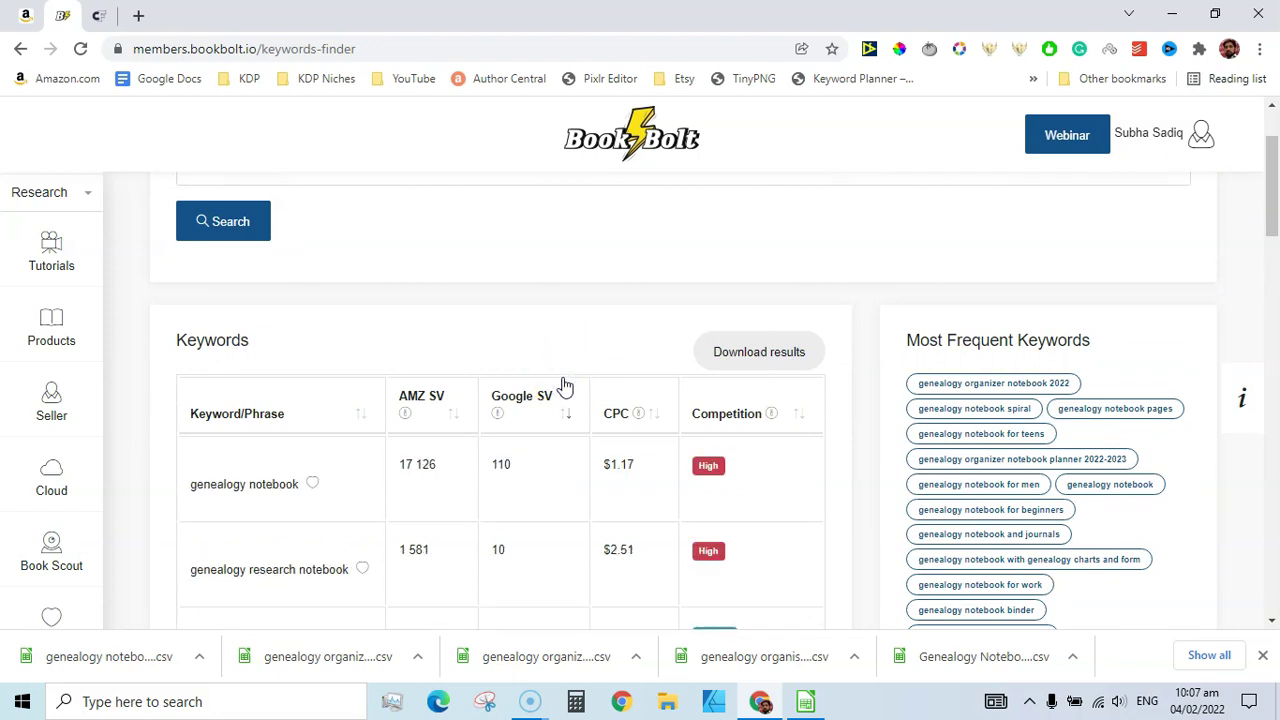
click(759, 355)
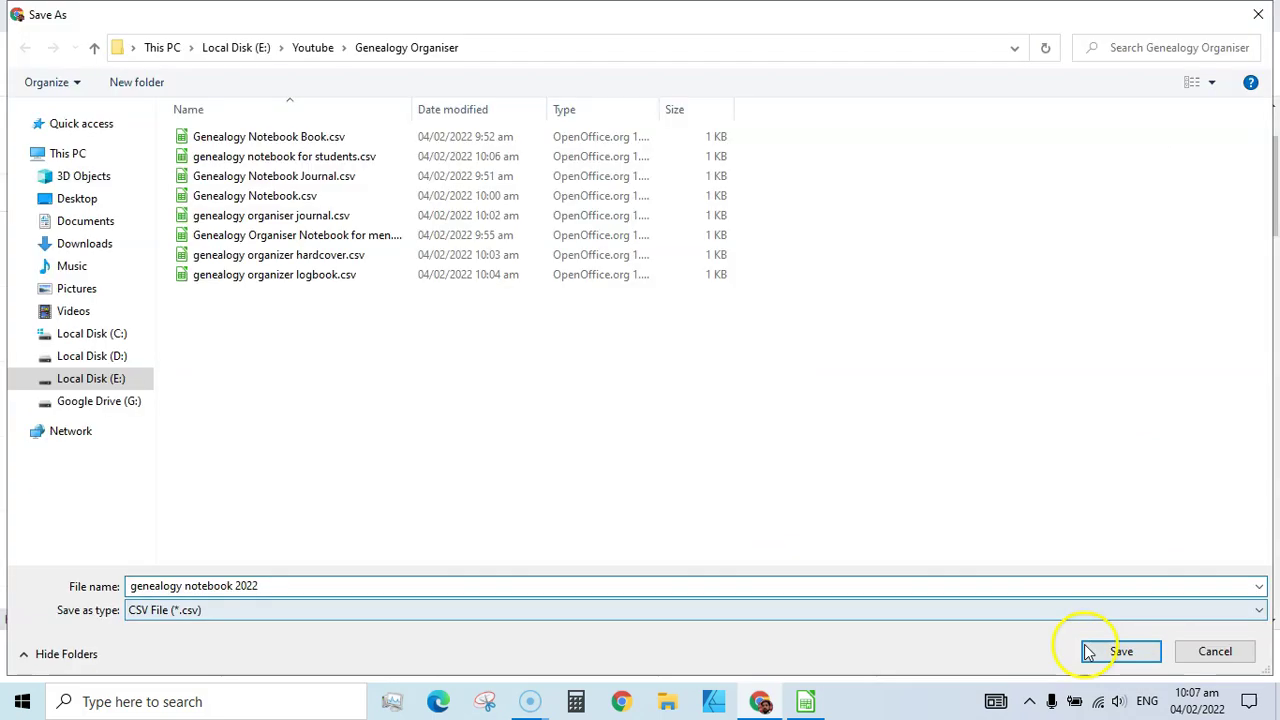
click(1100, 652)
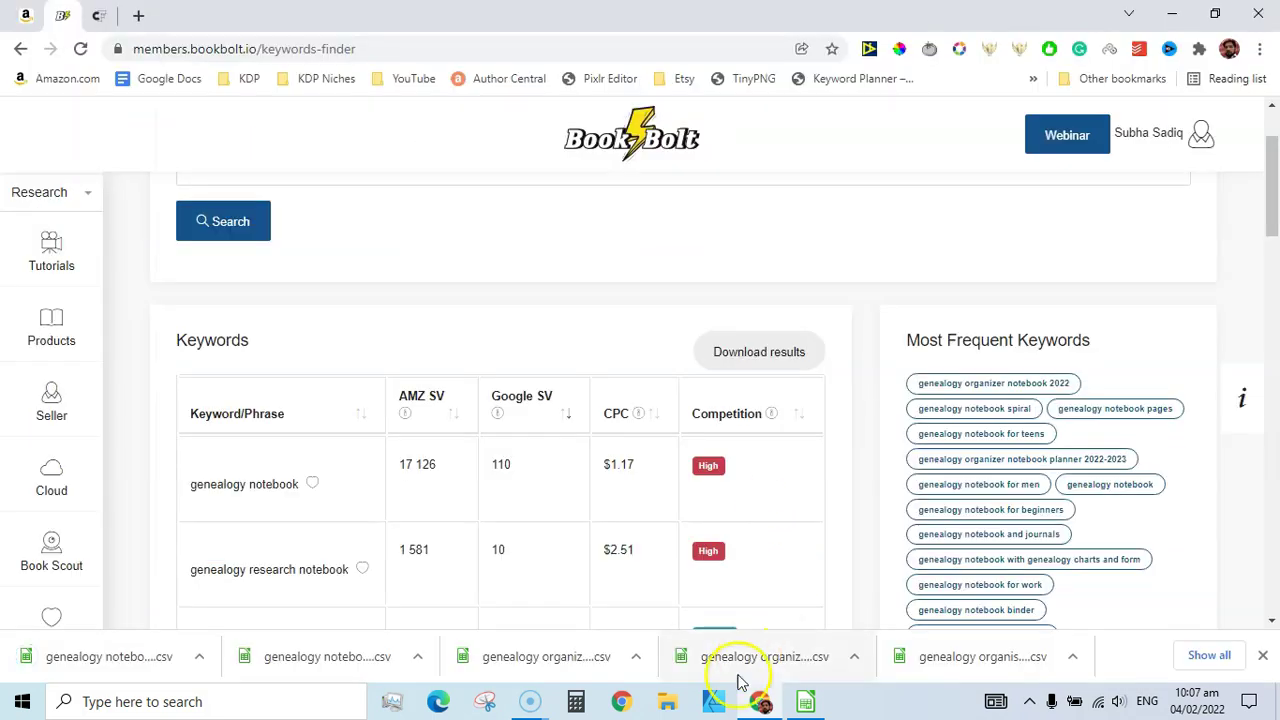
click(672, 705)
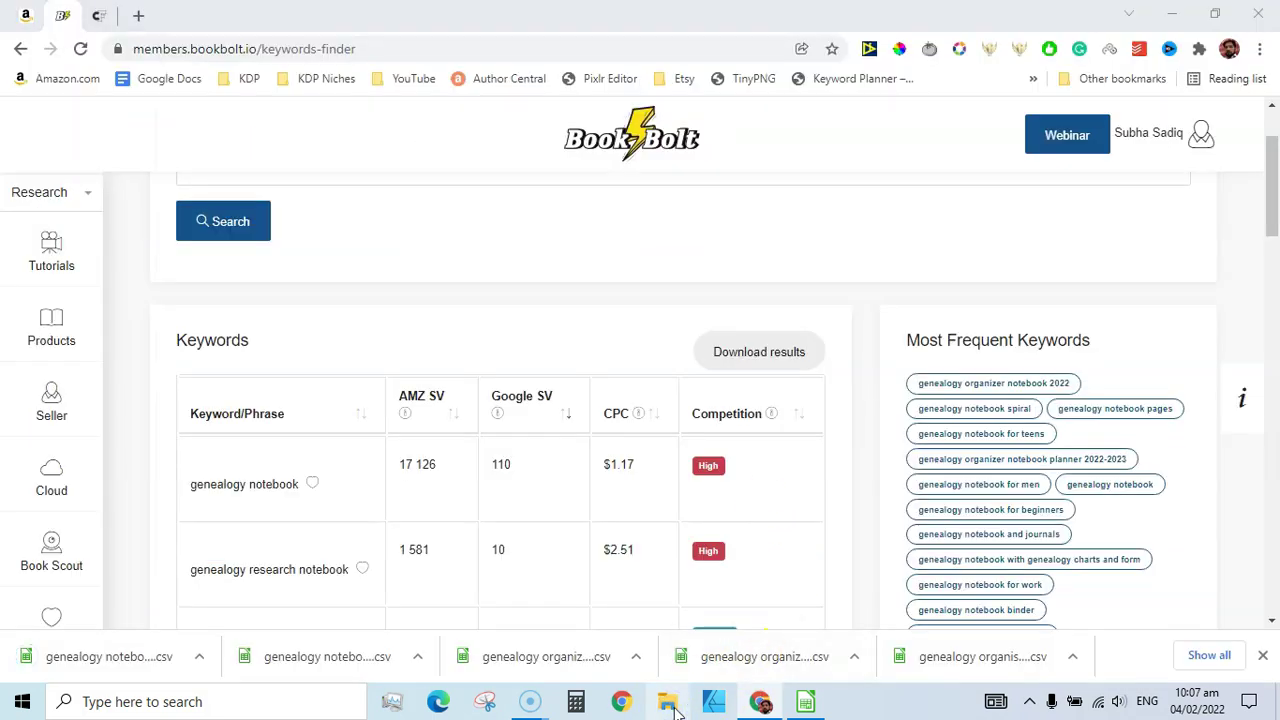
Step: Search Amazon for 'genealogy record keeping book' and copy the query
key(ctrl+1)
click(543, 163)
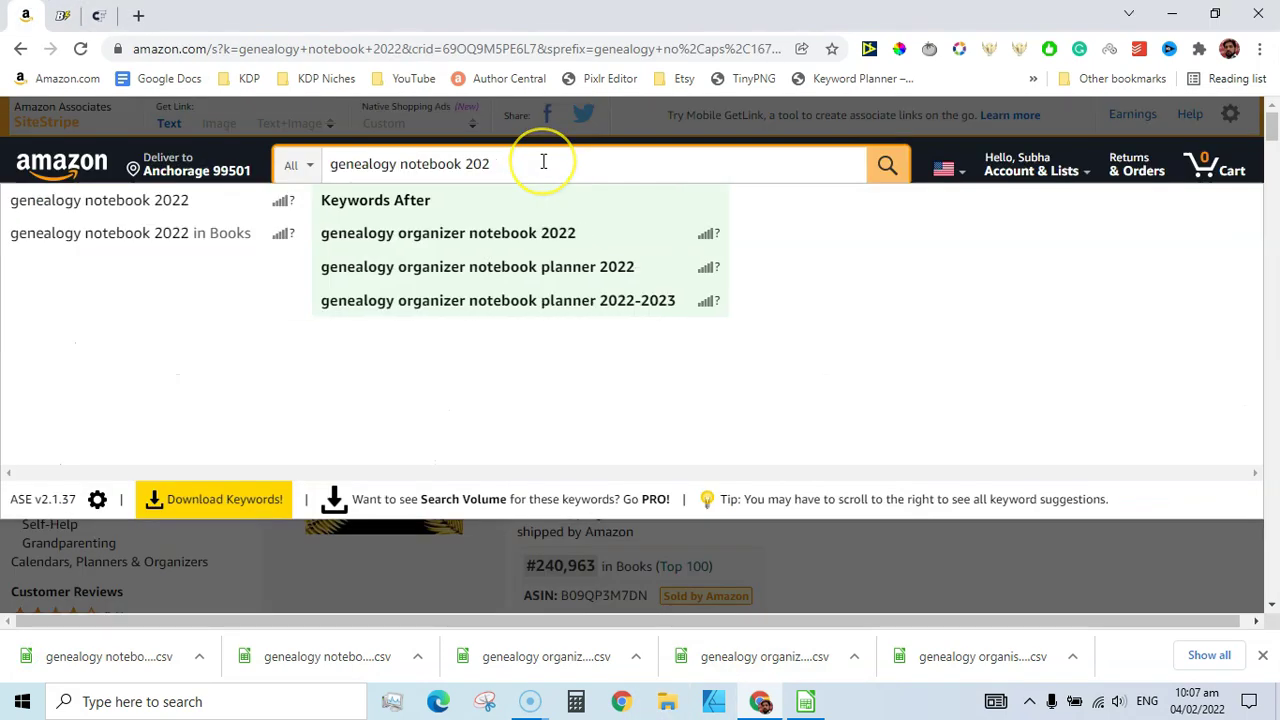
key(BackSpace)
key(BackSpace)
key(BackSpace)
key(BackSpace)
key(BackSpace)
key(BackSpace)
key(BackSpace)
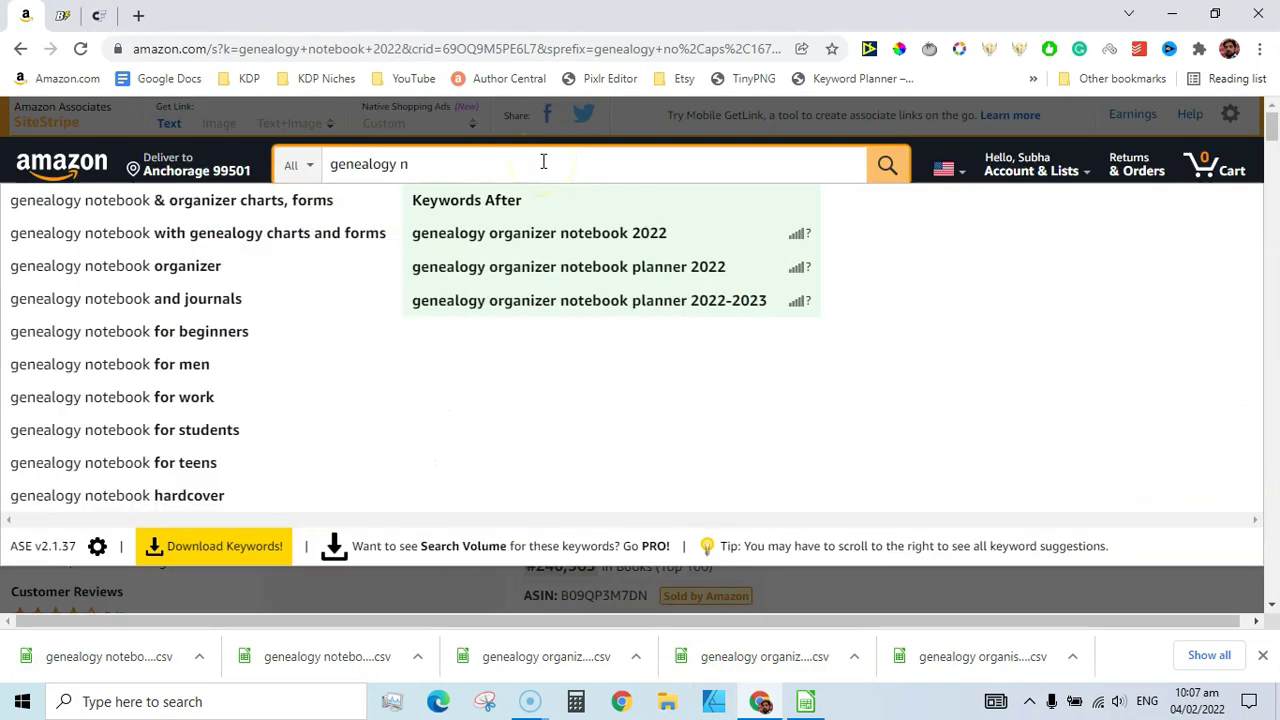
text(record)
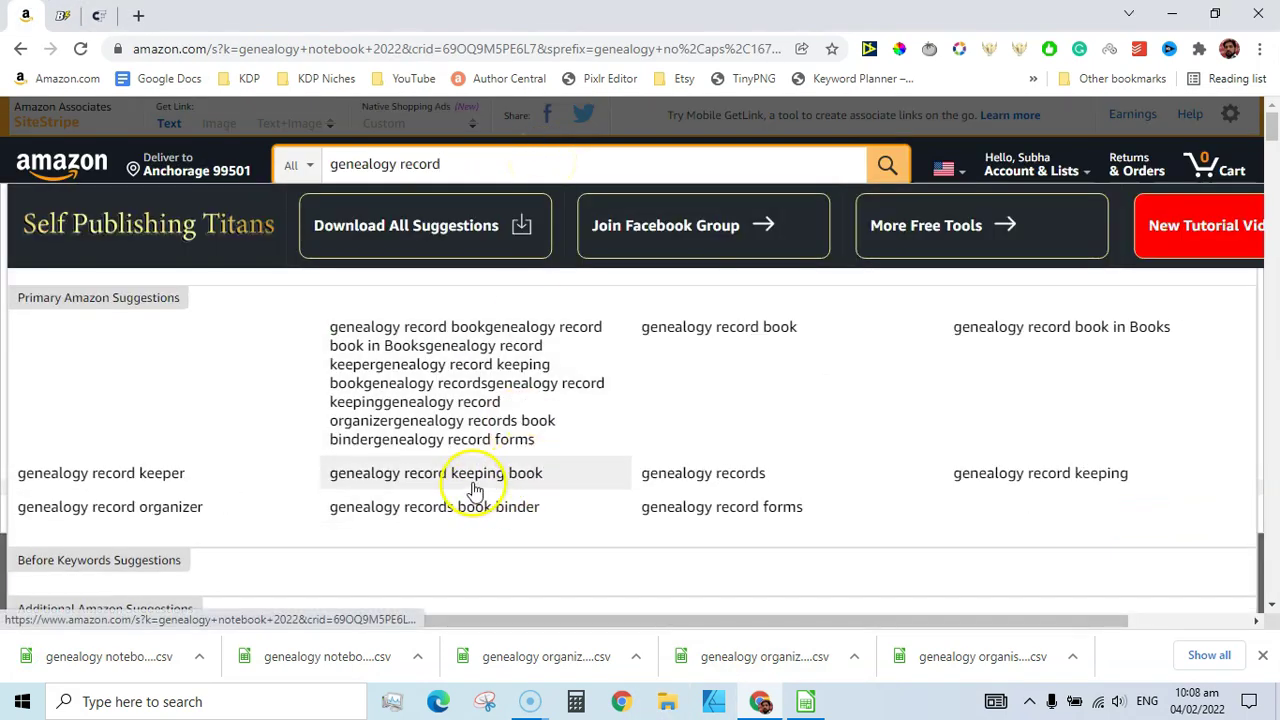
click(471, 479)
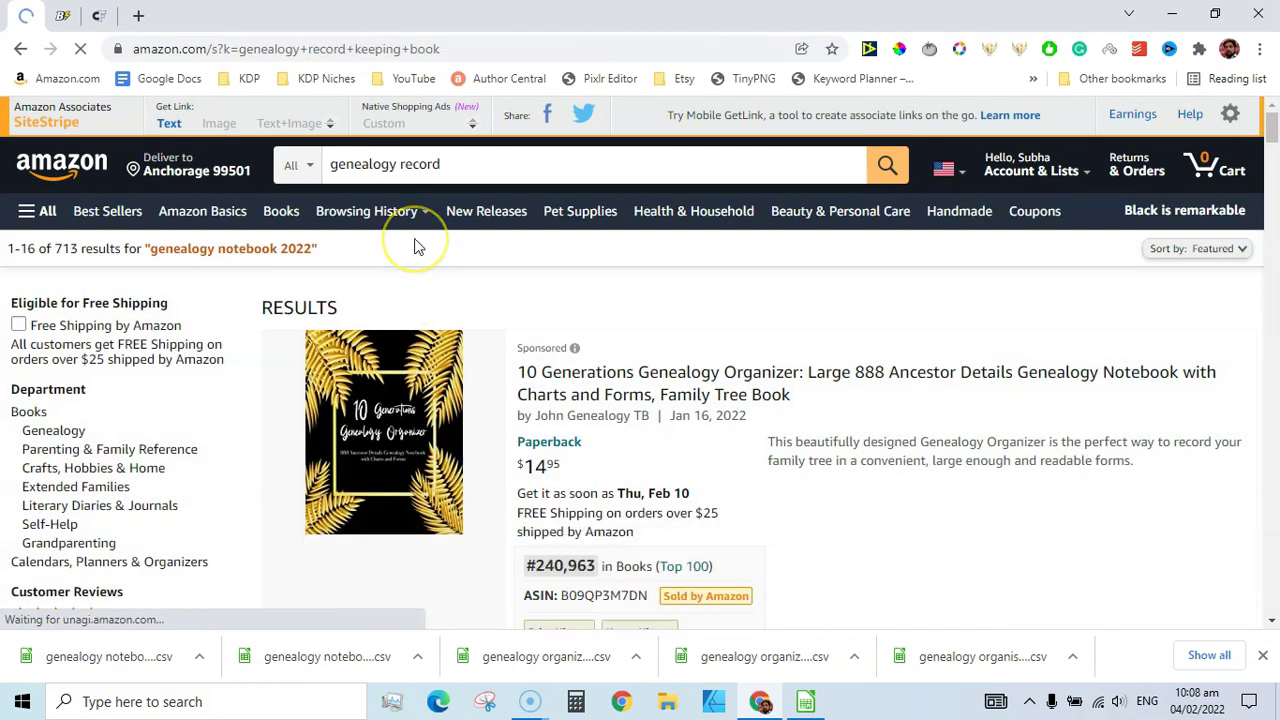
triple_click(410, 164)
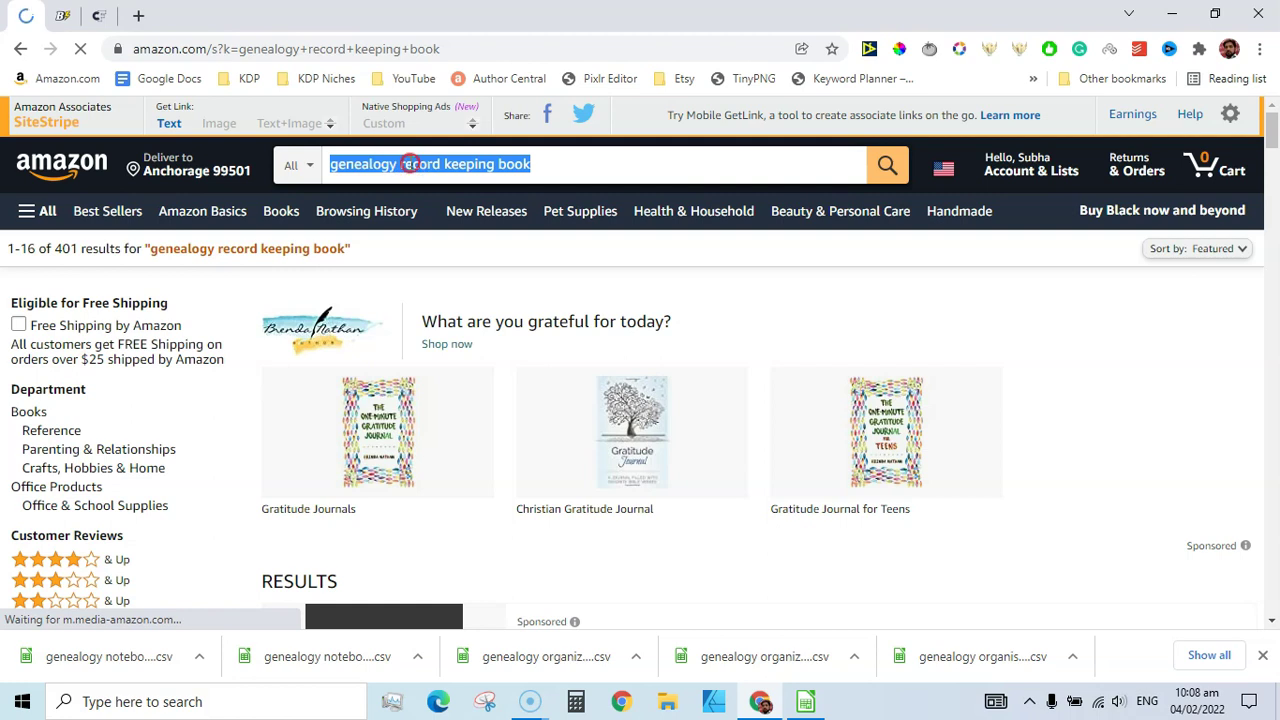
right_click(410, 164)
click(462, 236)
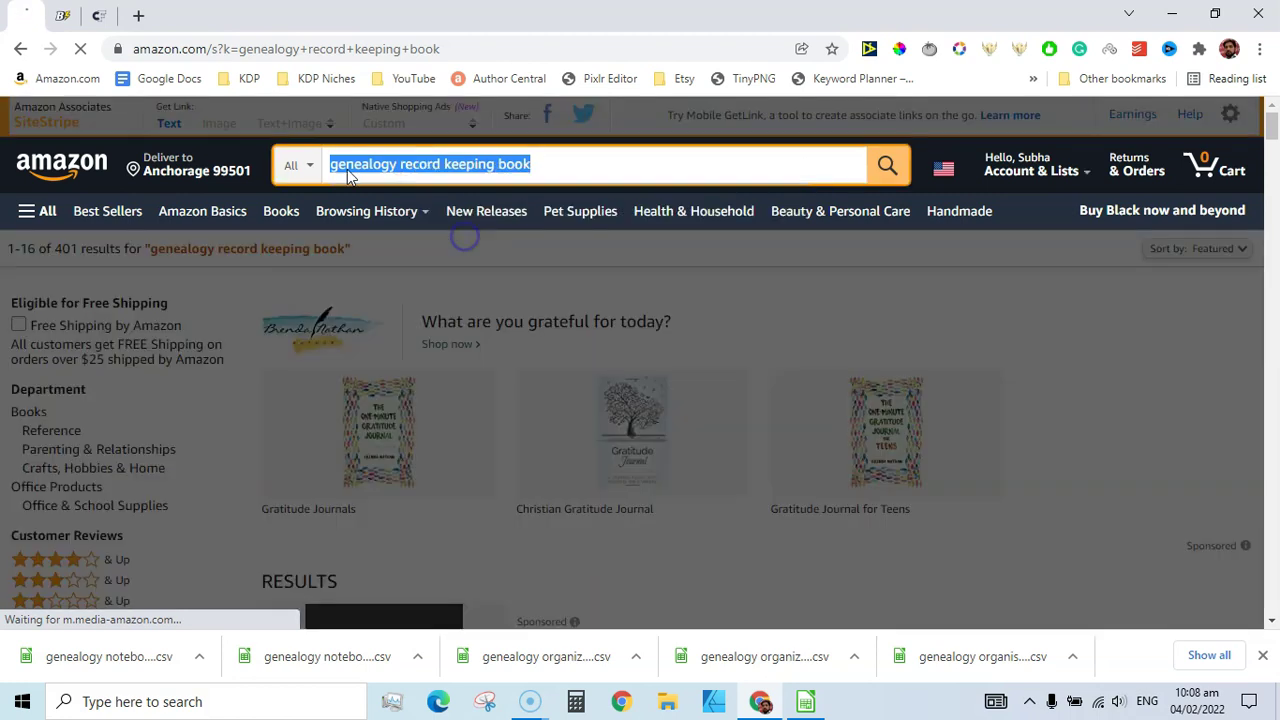
Step: Run a Book Bolt keyword search for it, sorted by Google search volume
click(64, 15)
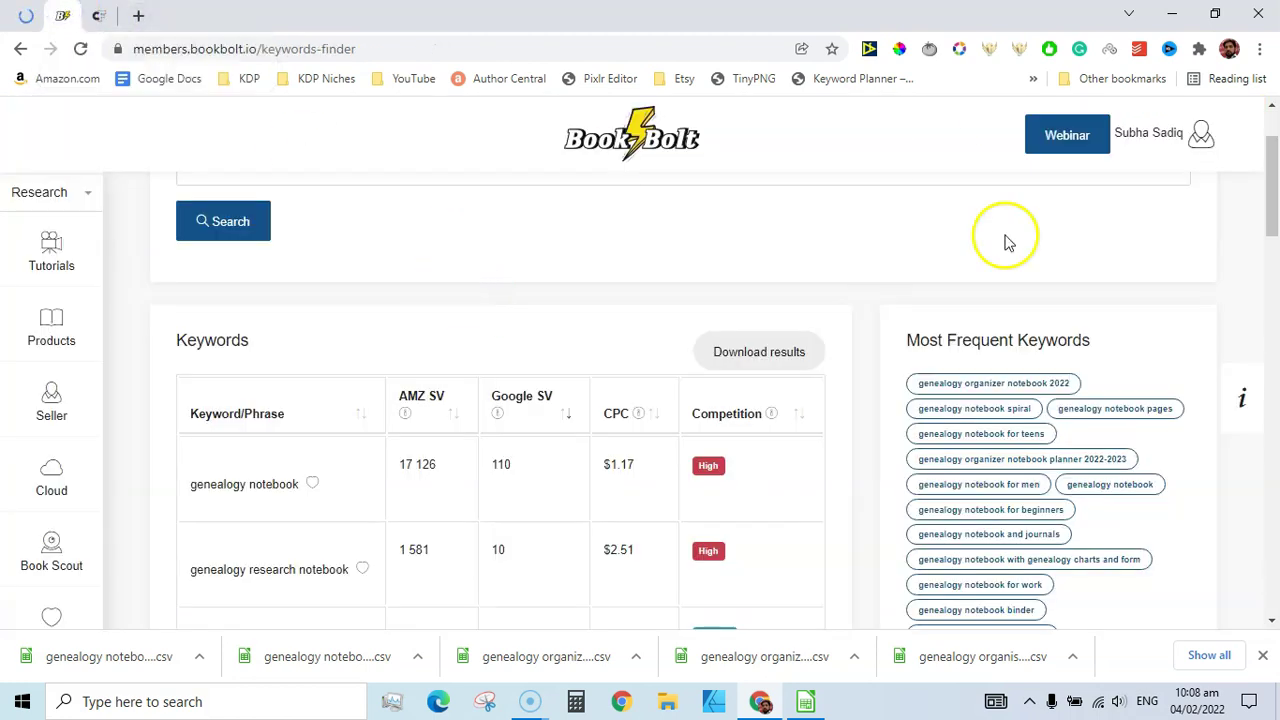
drag(1274, 185, 1274, 159)
click(441, 277)
key(ctrl+v)
key(Return)
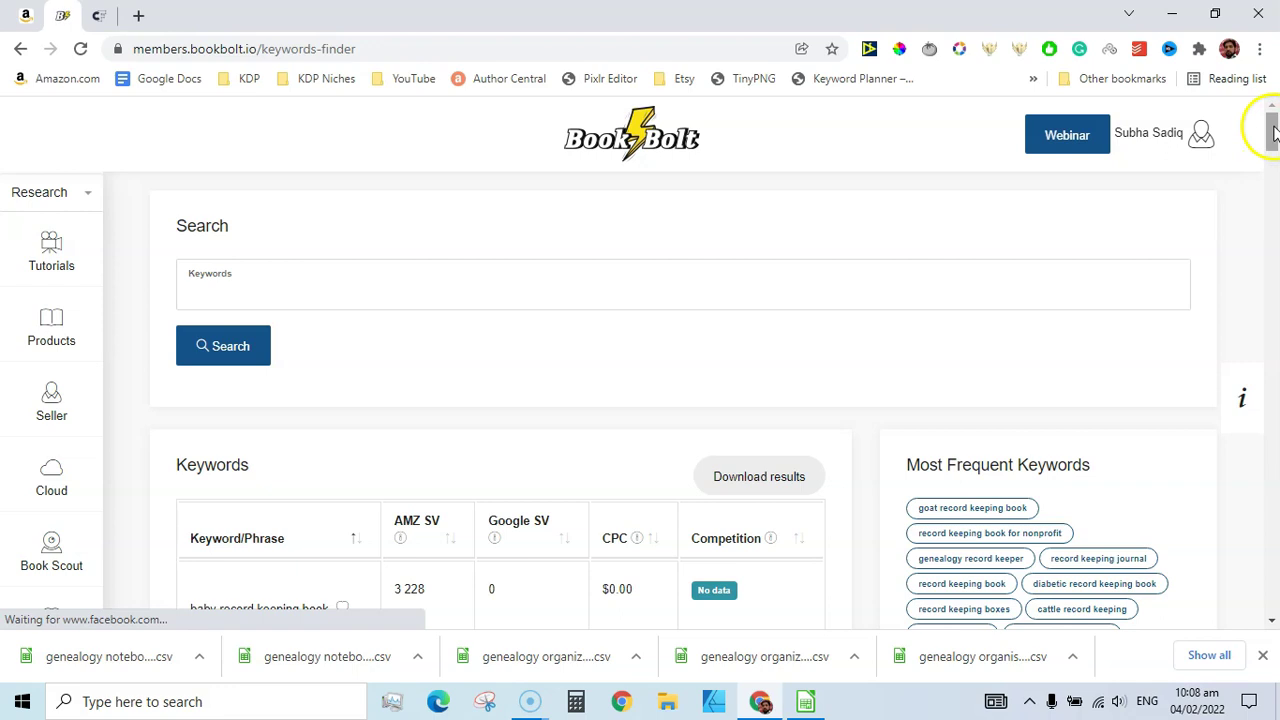
drag(1274, 130, 1272, 150)
click(530, 235)
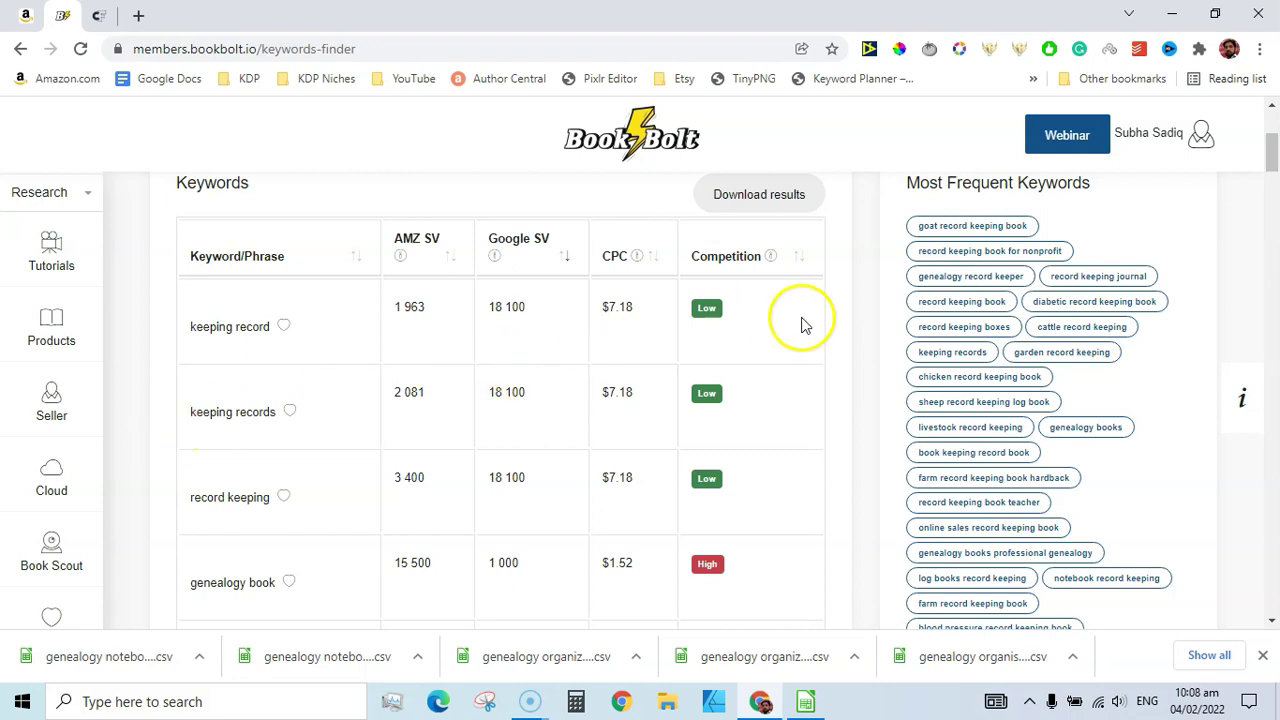
Step: Save the results as the CSV 'genealogy record keeping book' in Genealogy Organiser
drag(1272, 150, 1268, 122)
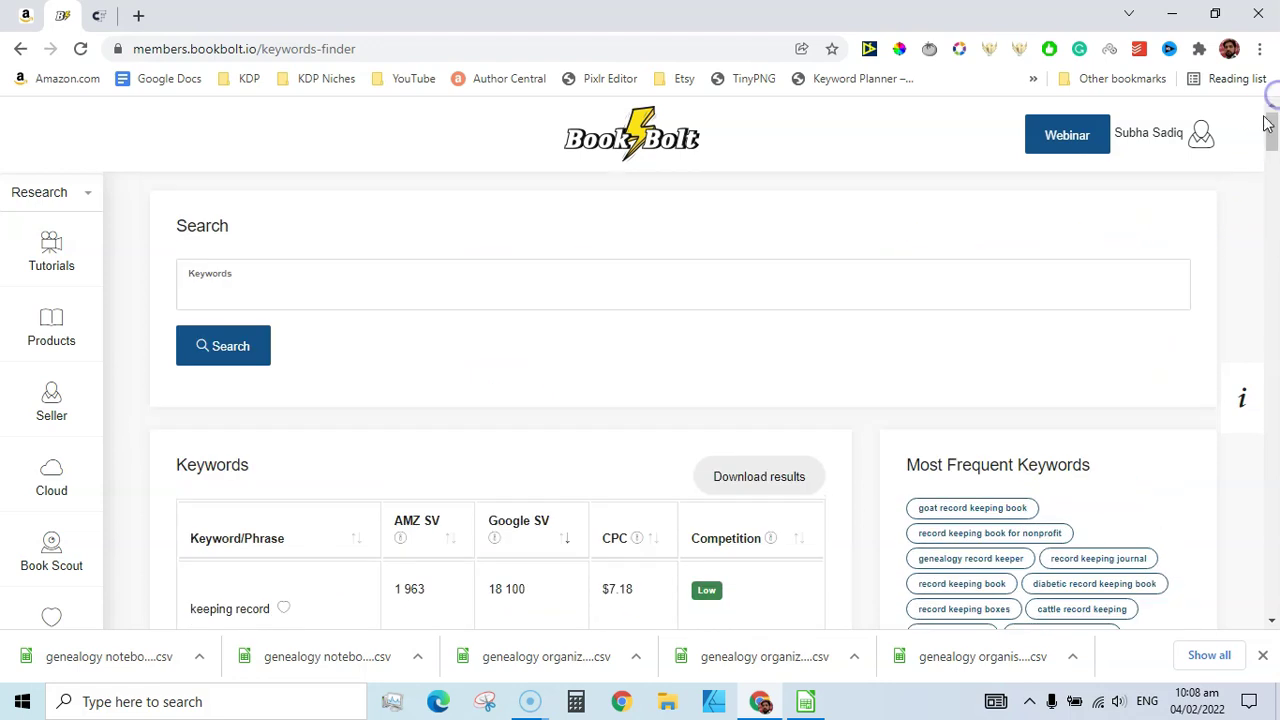
click(790, 477)
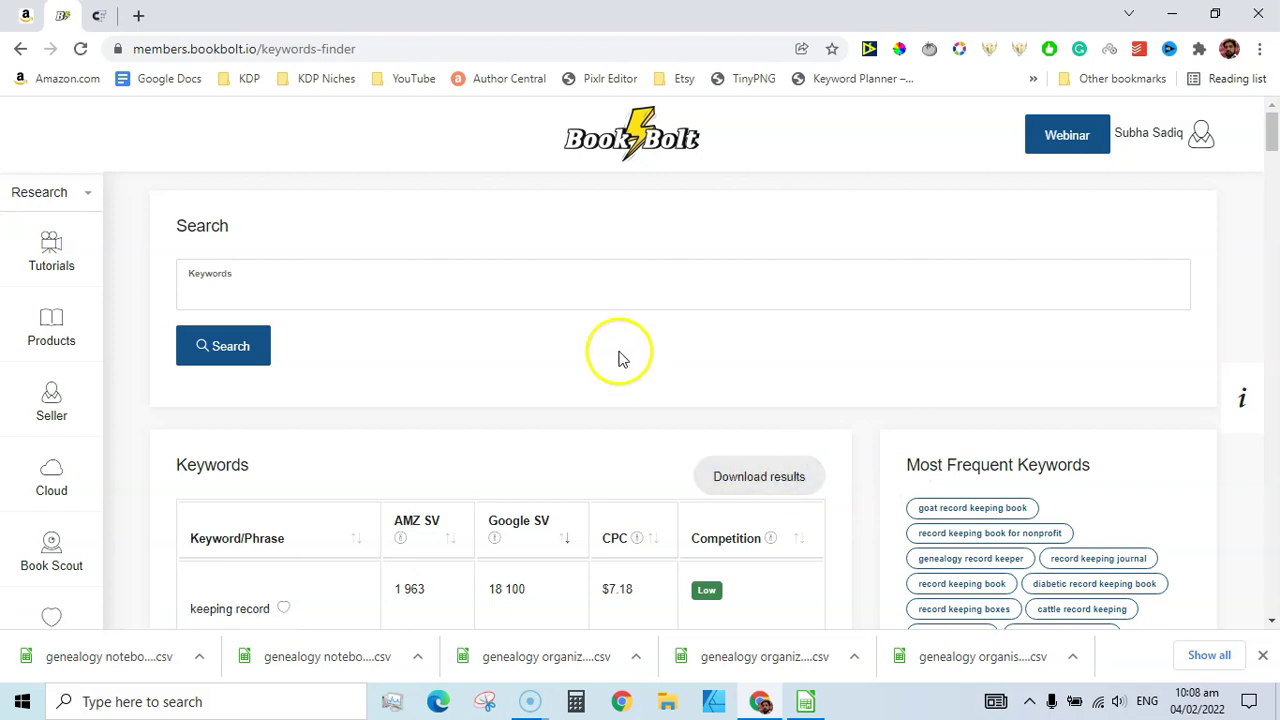
key(ctrl+v)
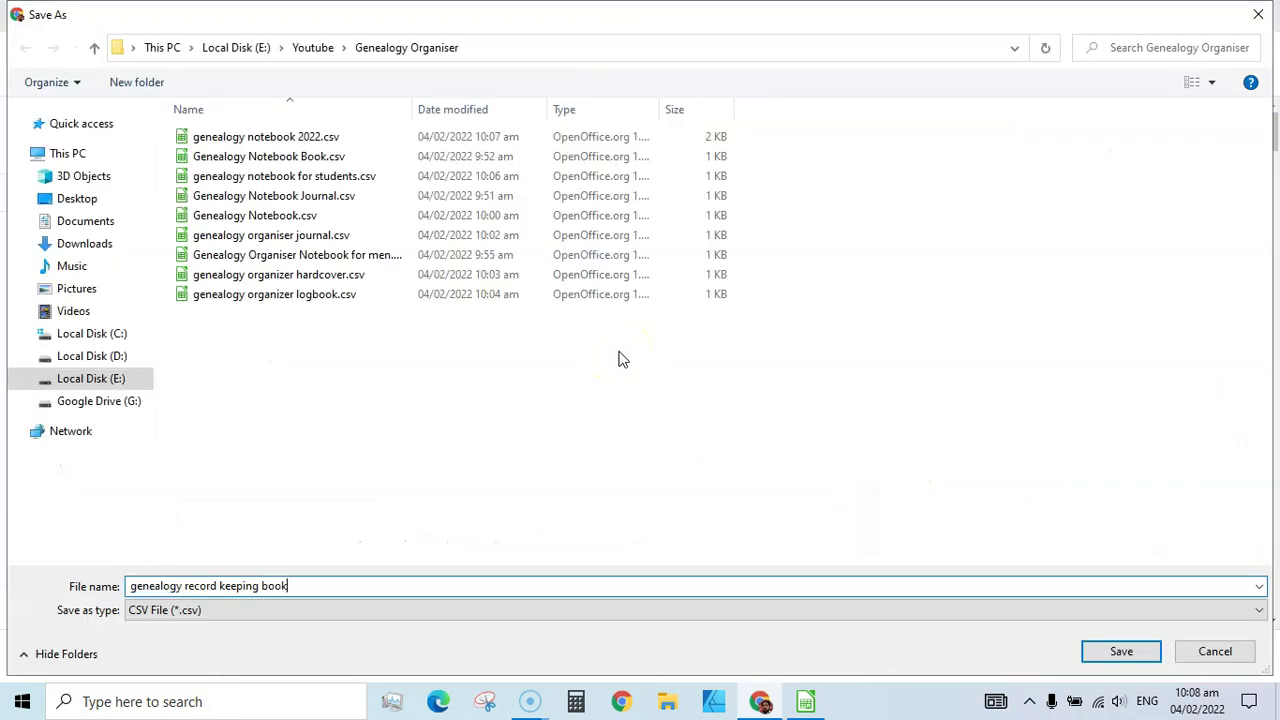
click(1105, 652)
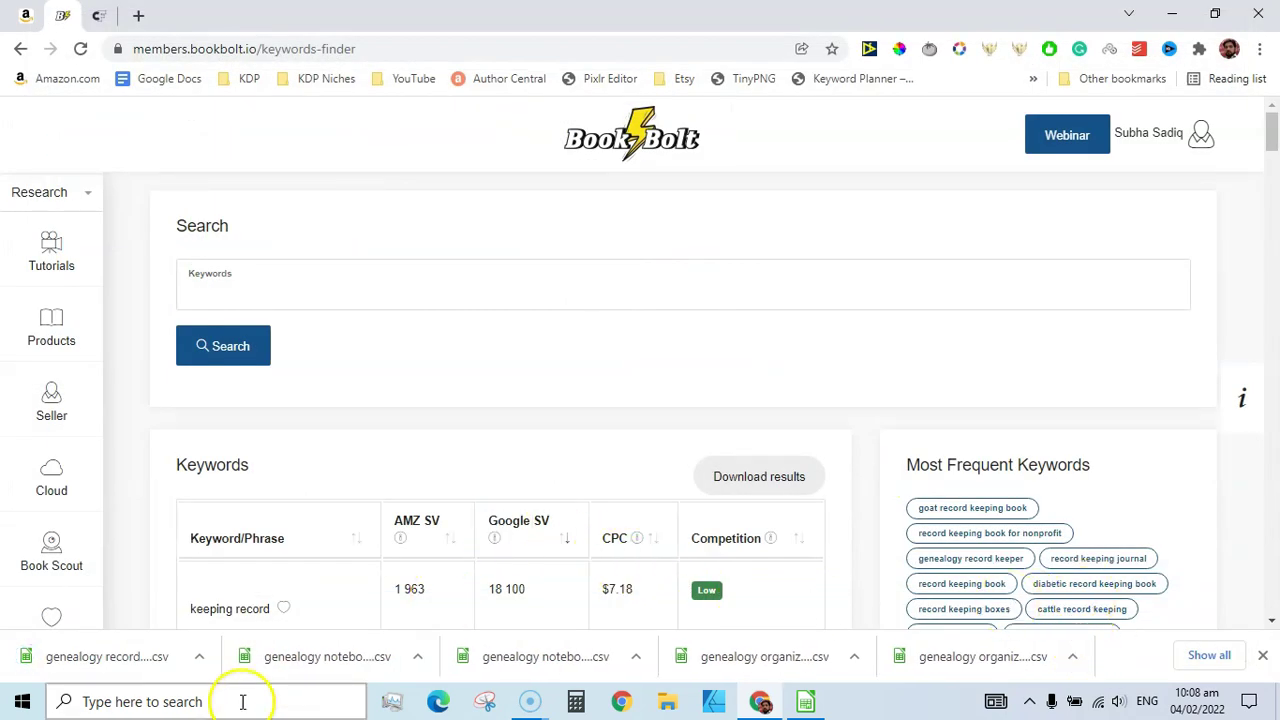
right_click(272, 656)
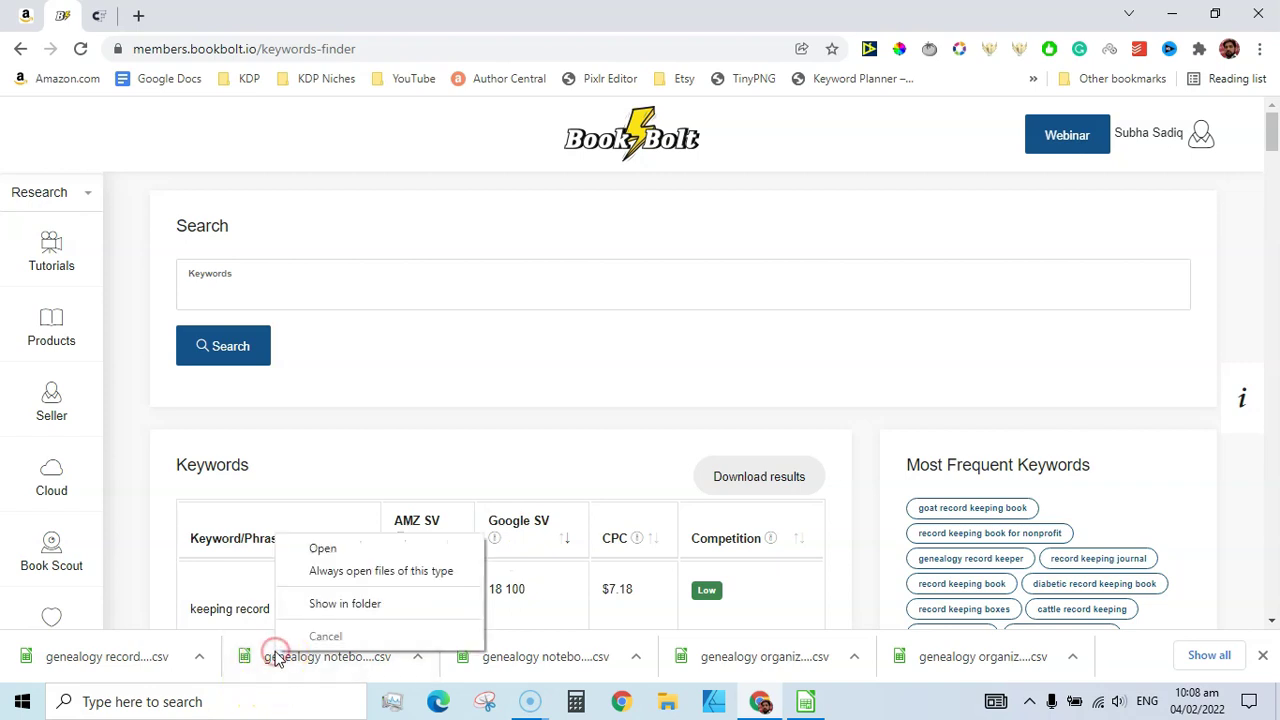
Step: Show the downloaded genealogy record keeping book CSV in its Genealogy Organiser folder
click(335, 601)
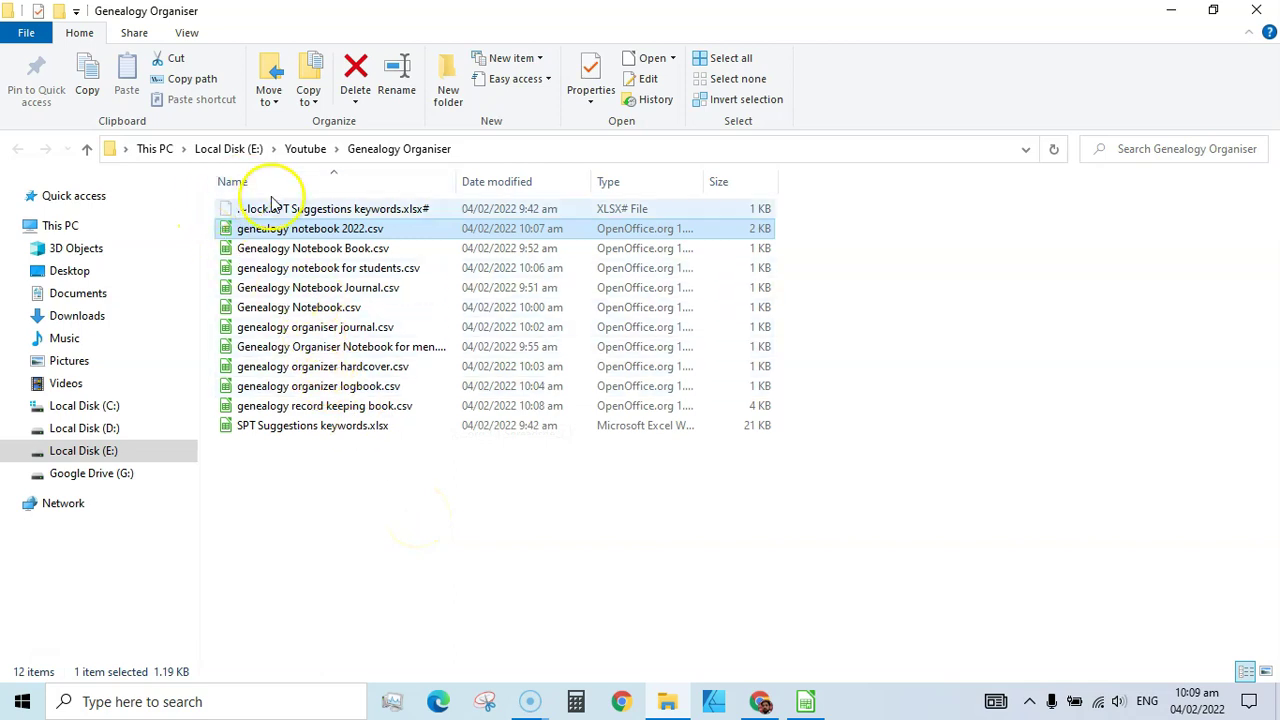
Step: Bring Chrome back, glance at Amazon's 401 record keeping results, and return to Book Bolt
click(760, 702)
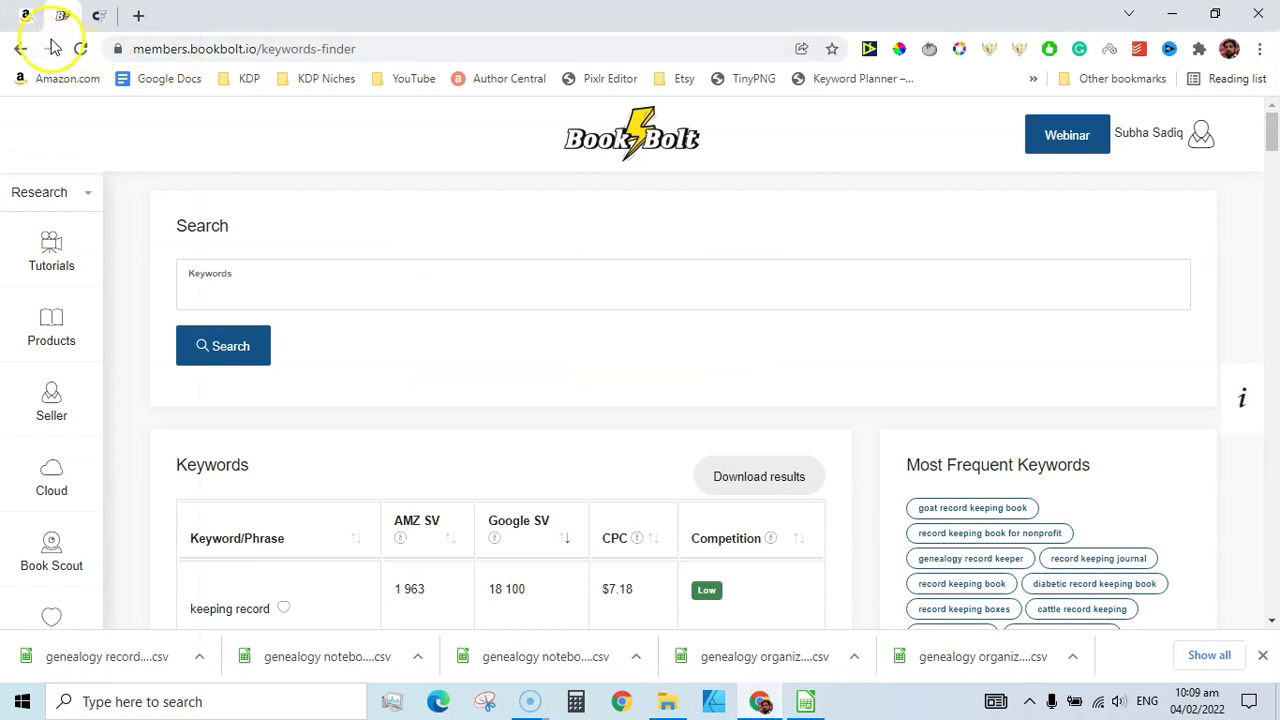
click(25, 15)
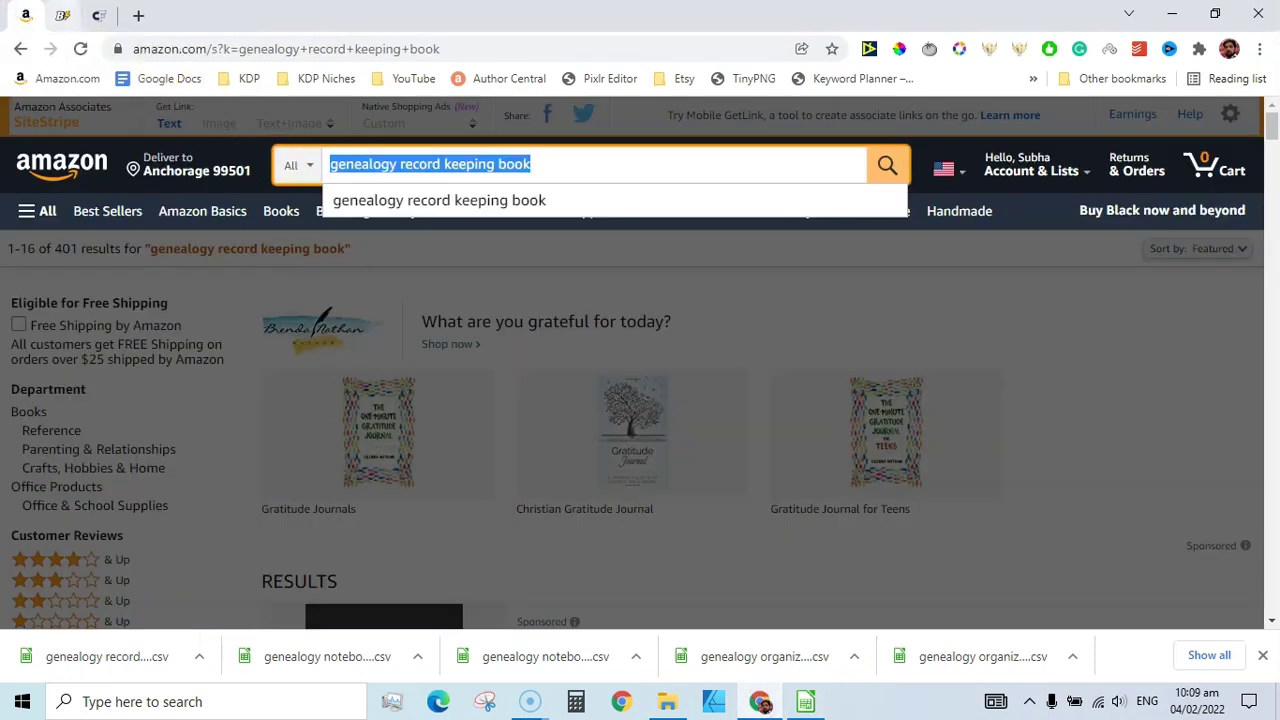
click(62, 15)
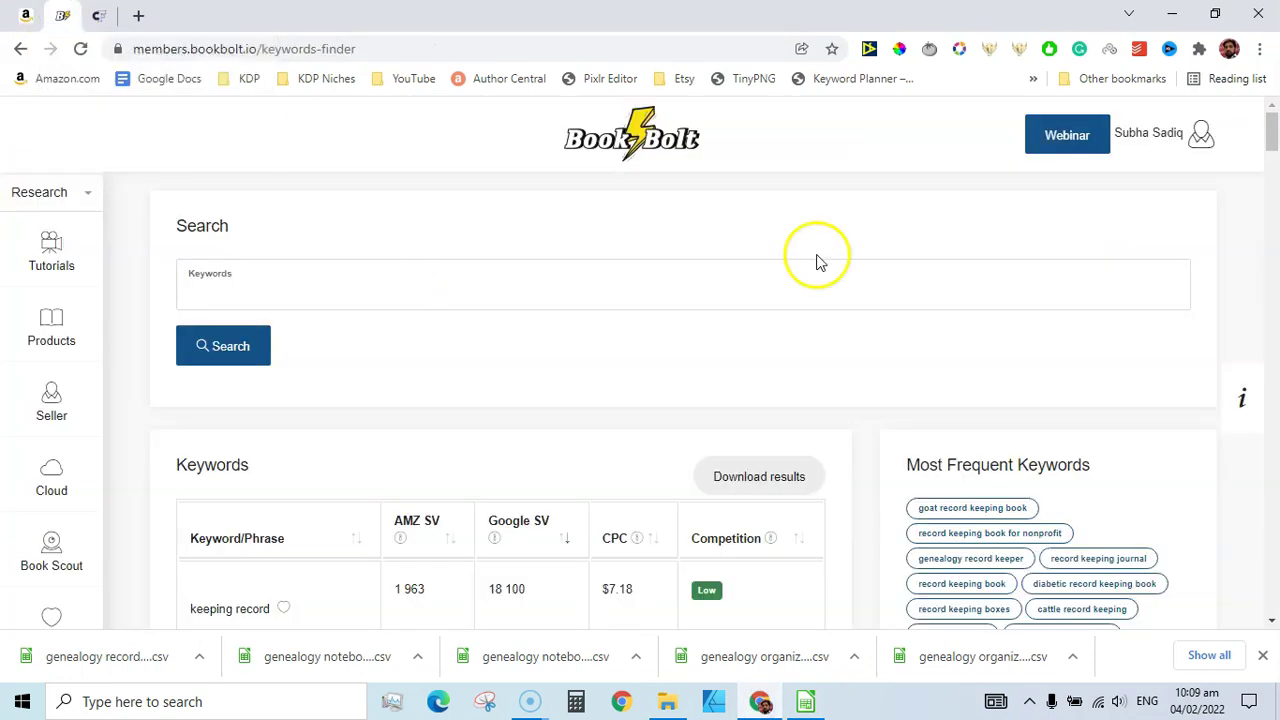